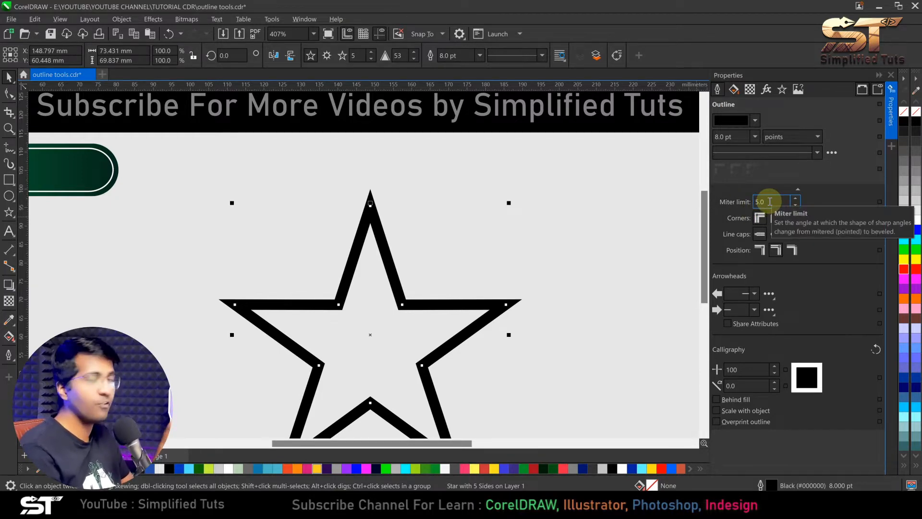
- Set the star outline's miter limit to 80 and examine the shape of its upper tip
double_click(770, 201)
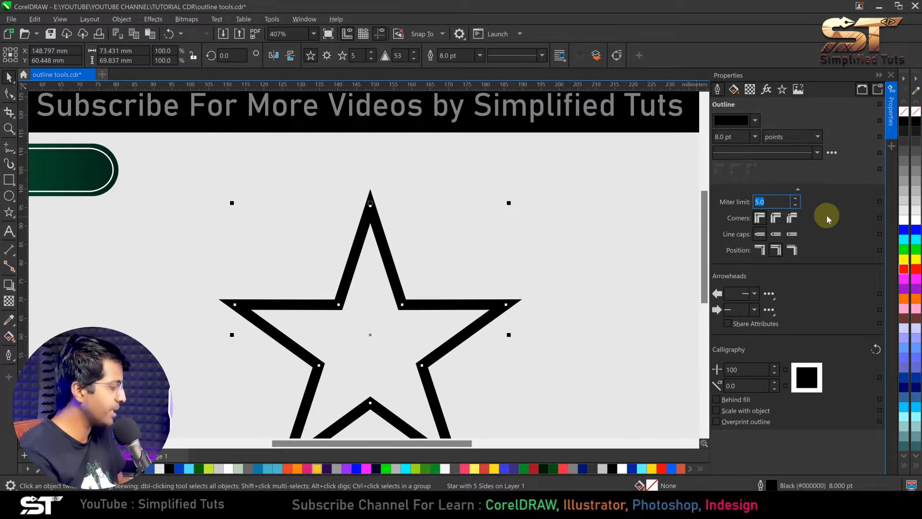
text(80)
key(Return)
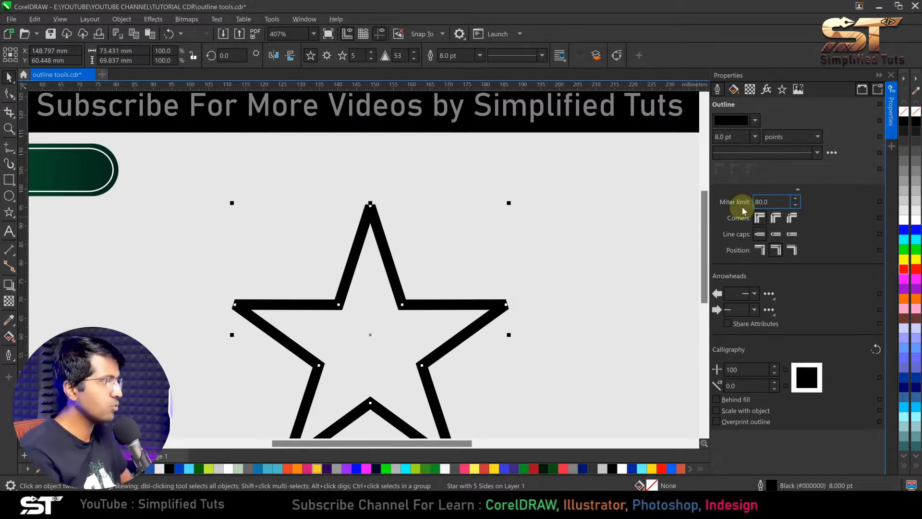
scroll(373, 211, up, 1)
scroll(373, 210, up, 4)
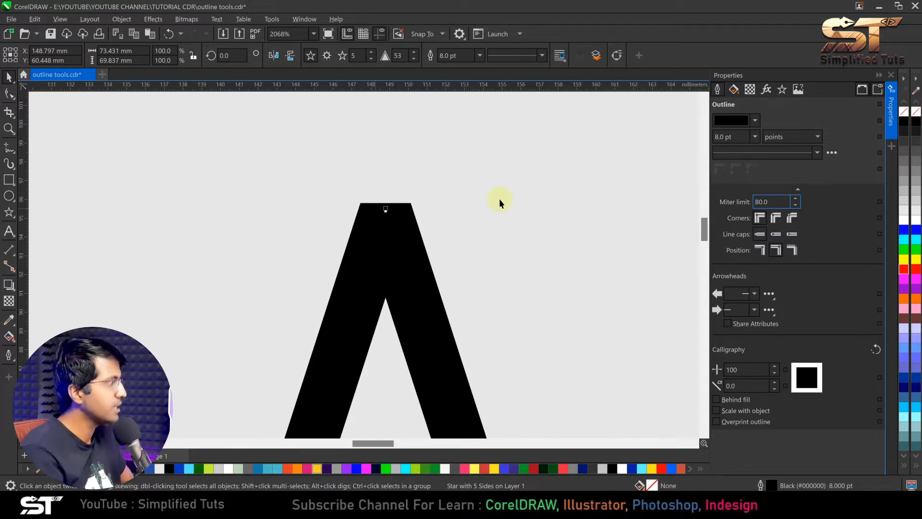
drag(777, 203, 755, 199)
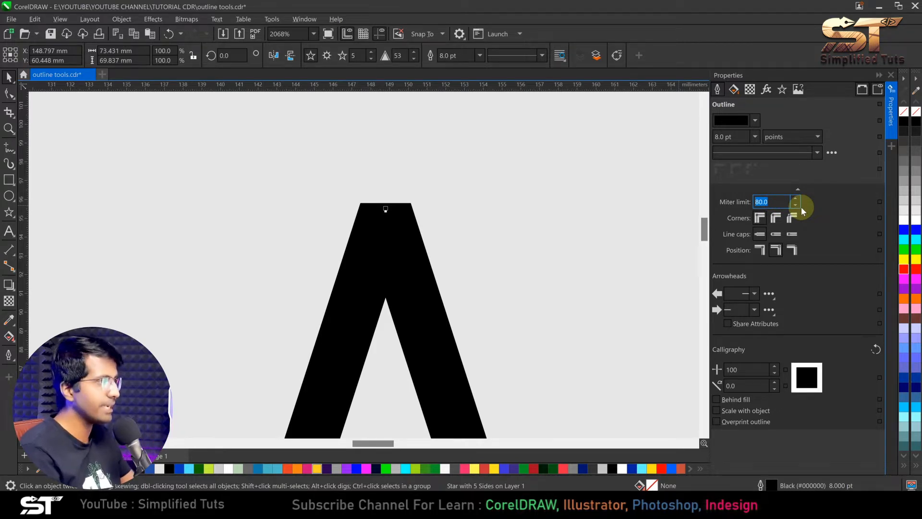
click(826, 203)
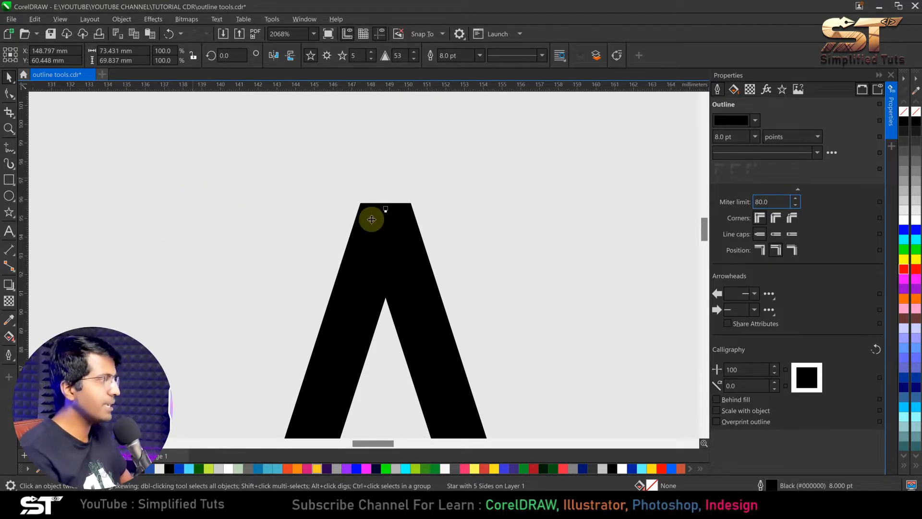
- Fill the star with yellow and enlarge it to about 93 × 89 mm near the page's centre
scroll(370, 217, down, 2)
click(389, 177)
scroll(387, 175, down, 2)
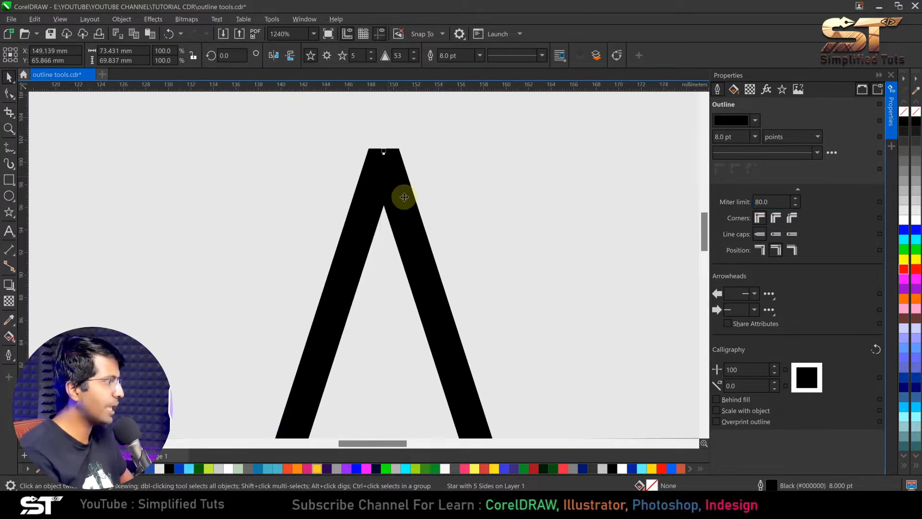
scroll(410, 285, down, 1)
key(ctrl+a)
scroll(410, 281, down, 1)
click(411, 281)
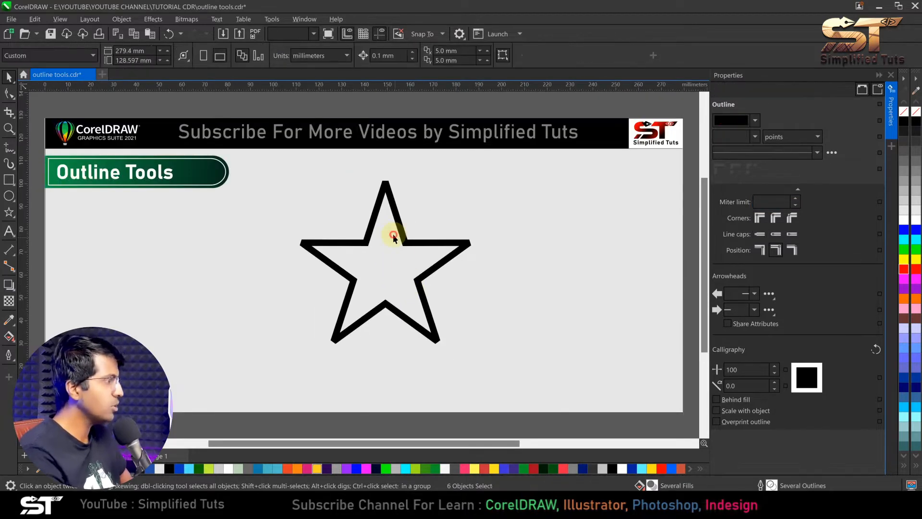
click(905, 263)
drag(474, 344, 519, 386)
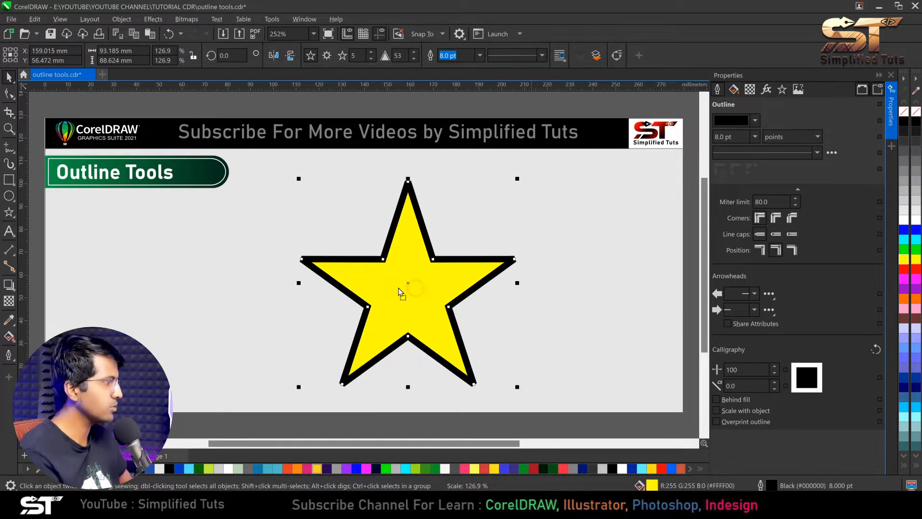
drag(399, 287, 398, 287)
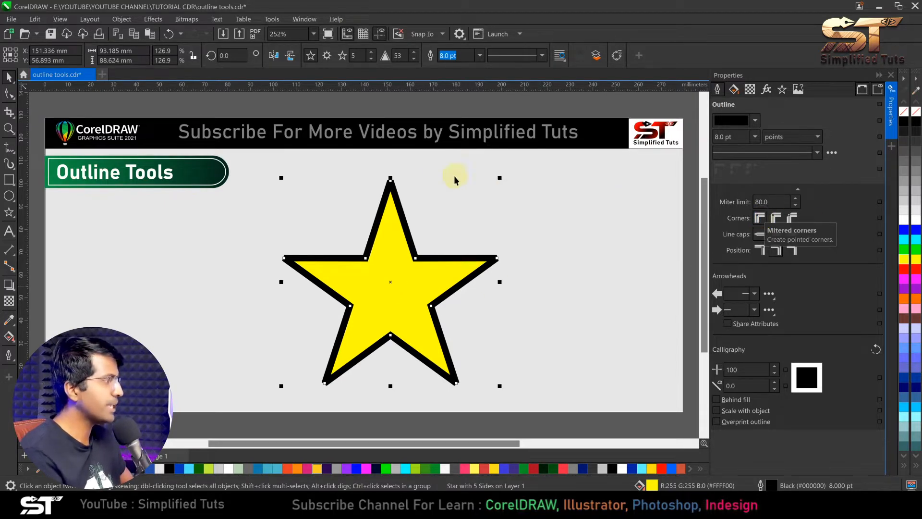
- Set the yellow star outline's miter limit to 5
scroll(390, 180, up, 4)
click(753, 202)
text(5)
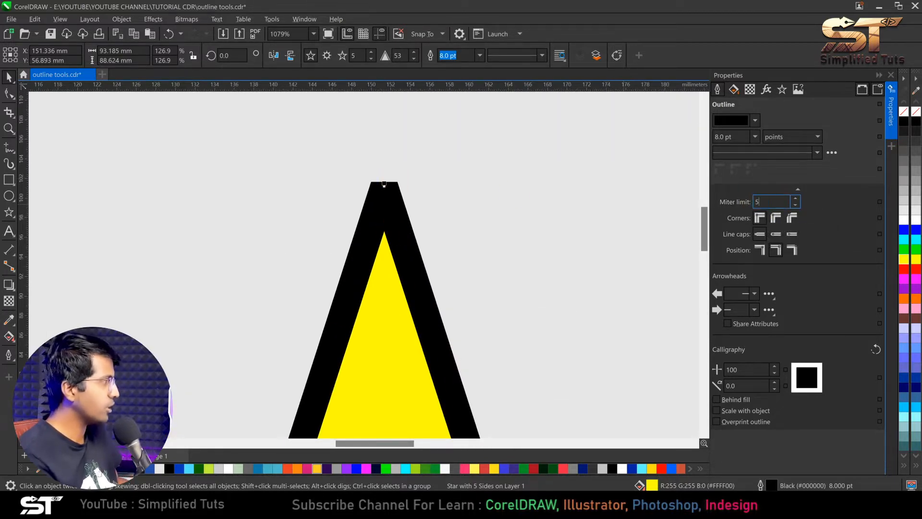
key(Return)
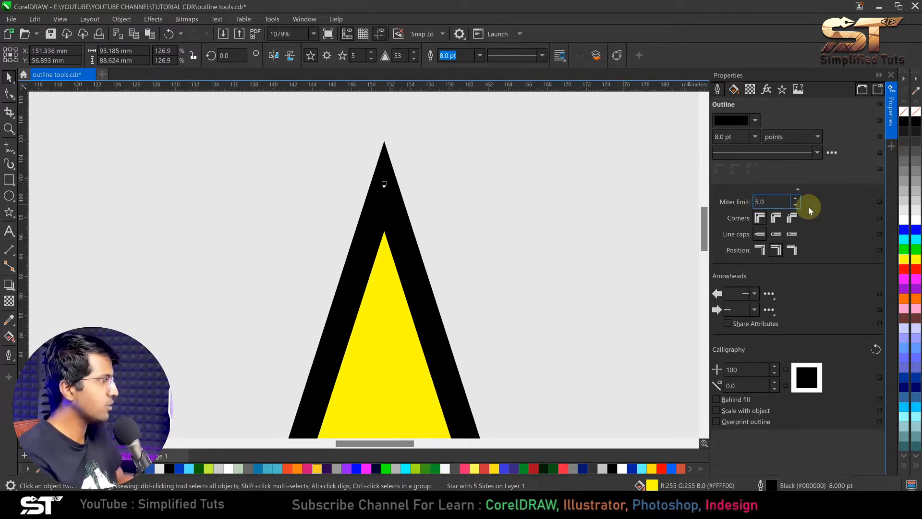
- Try rounded corners on the star's outline, and switch it to beveled corners
click(776, 219)
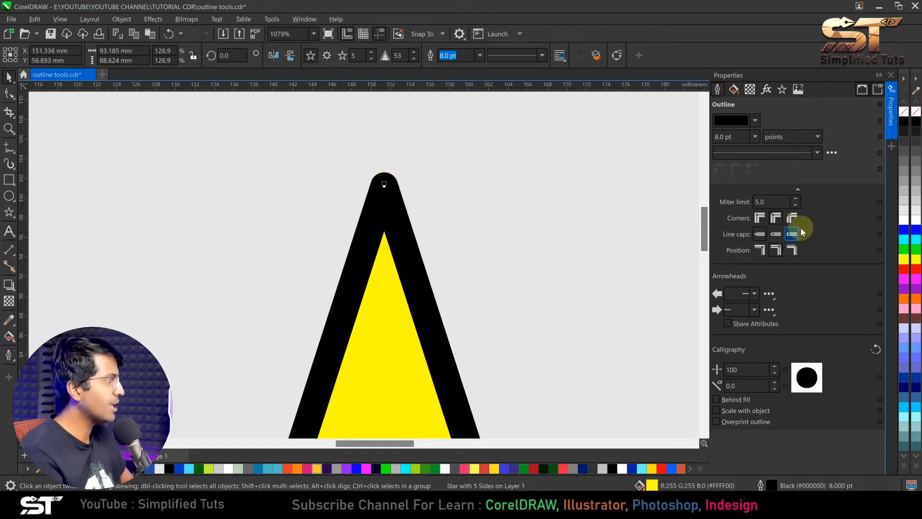
click(792, 219)
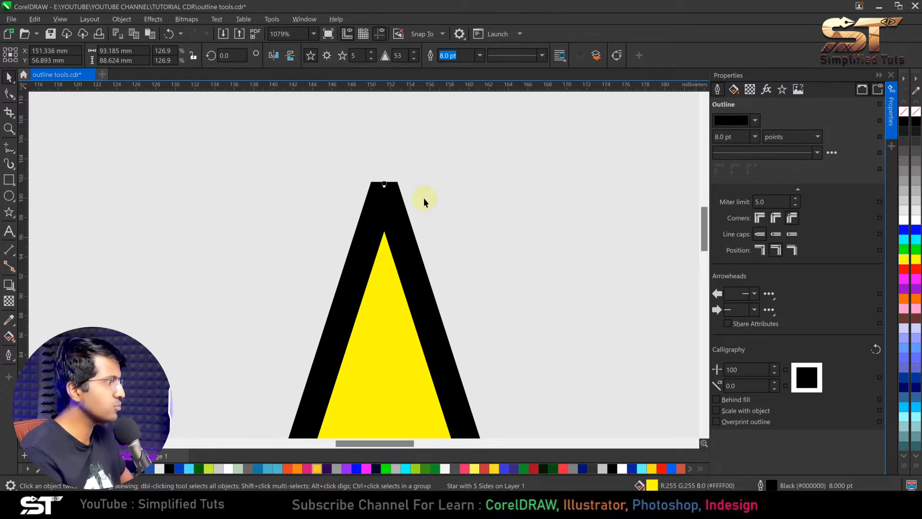
click(756, 203)
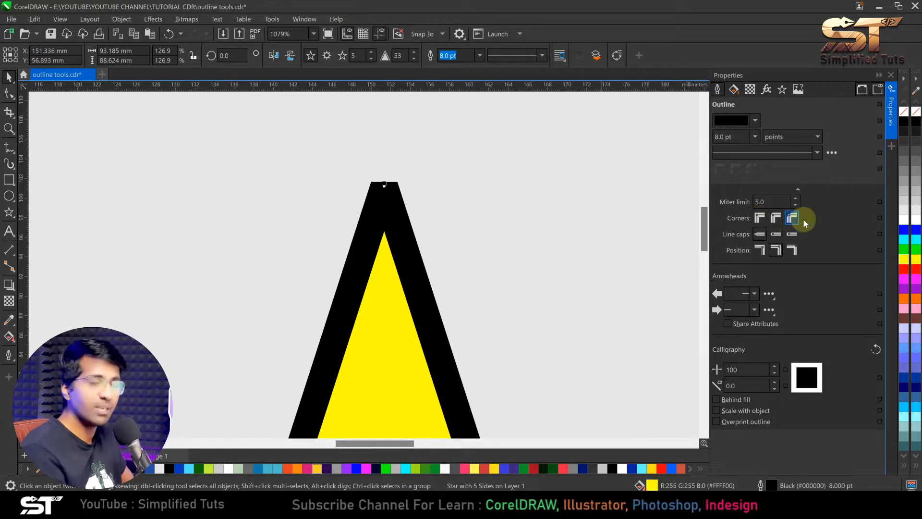
- Delete the star and add a line of text with the person's first name in capitals on the page
scroll(460, 221, down, 4)
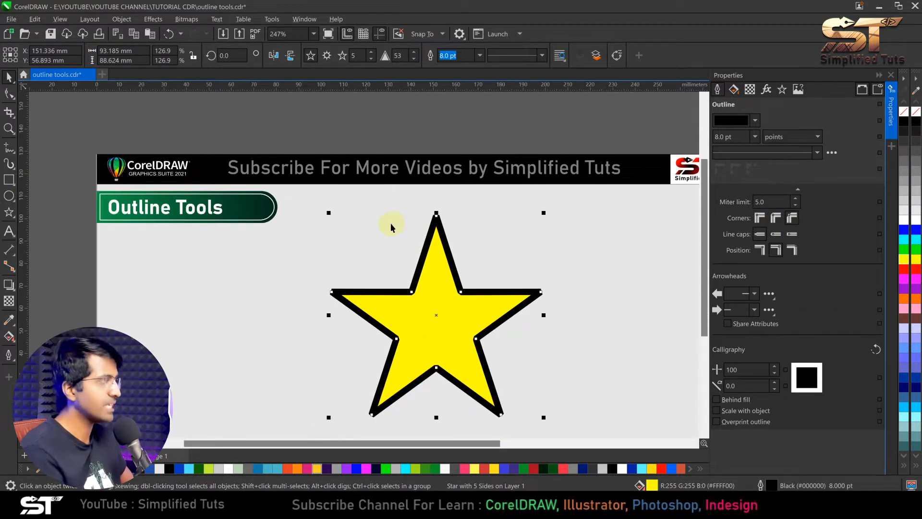
key(Delete)
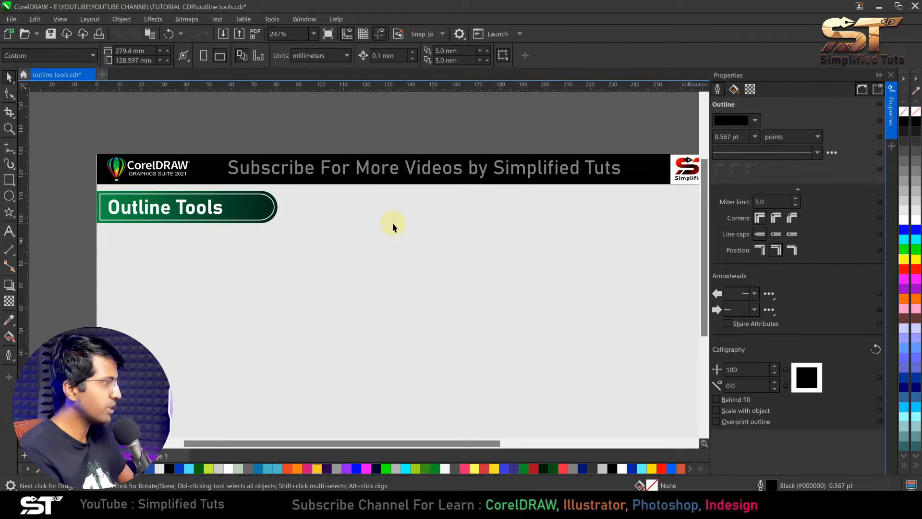
click(9, 232)
click(304, 302)
text(ASHI)
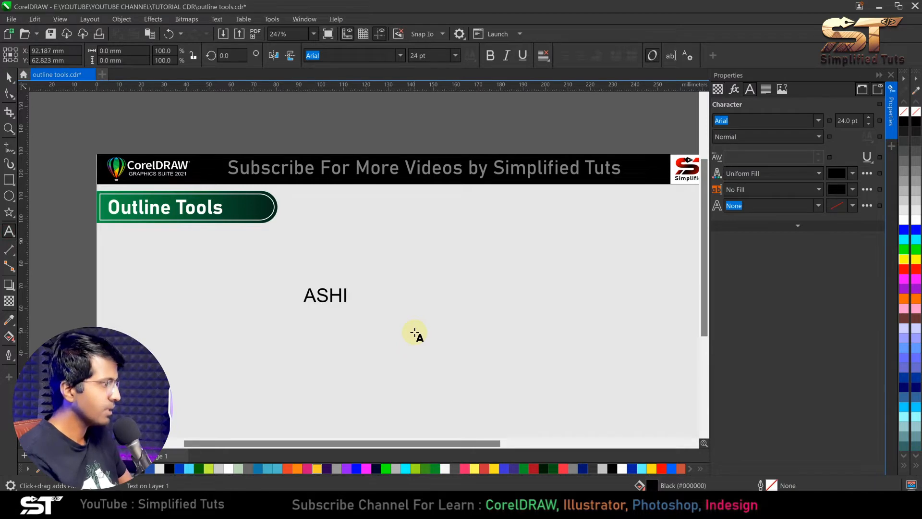
text(SH)
key(Escape)
- Enlarge the name text to about 118 pt and make it bold
click(9, 77)
drag(375, 307, 609, 426)
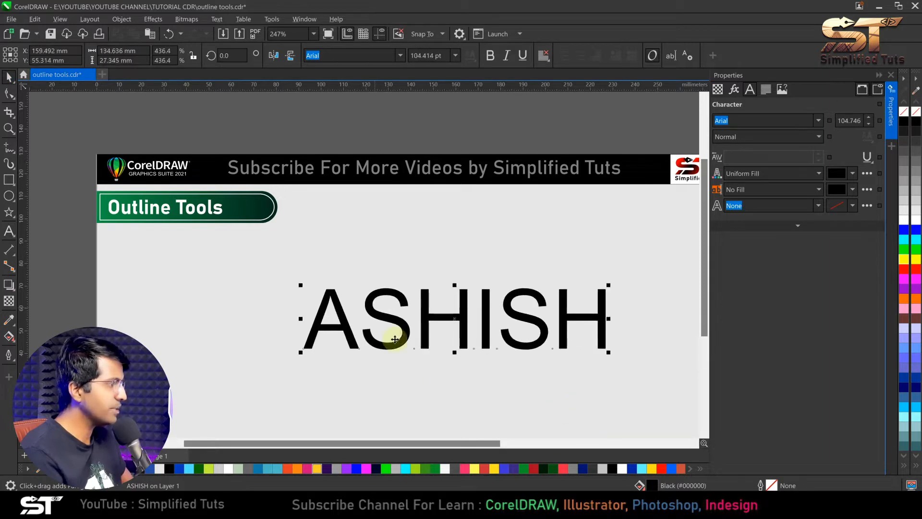
drag(300, 287, 260, 255)
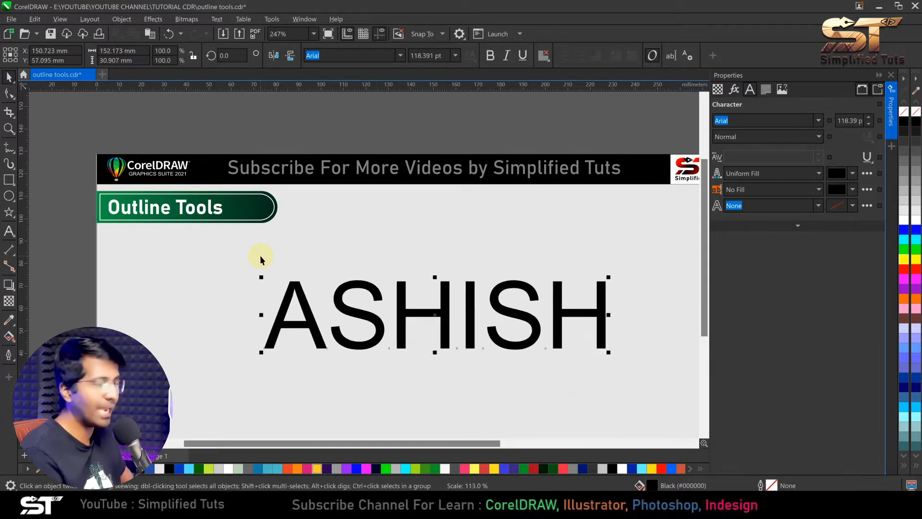
click(489, 56)
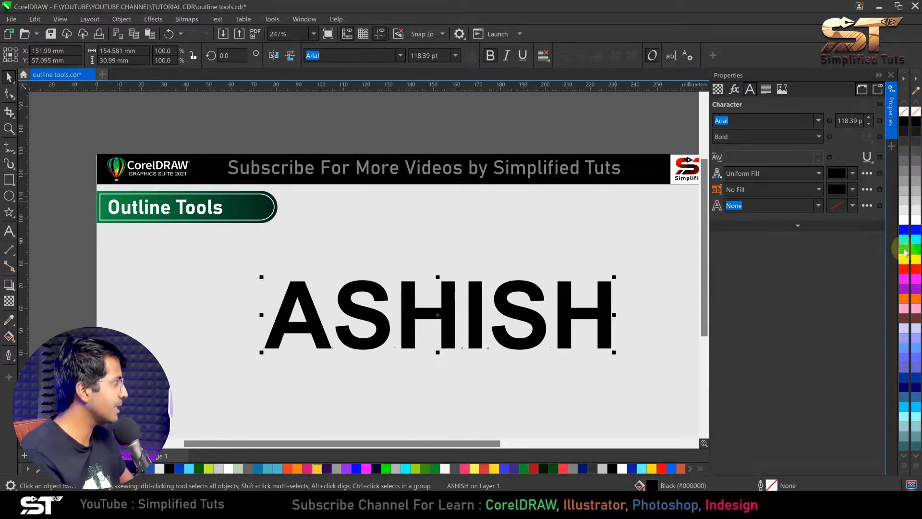
- Apply a red outline to the bold name text and inspect its edges
right_click(904, 271)
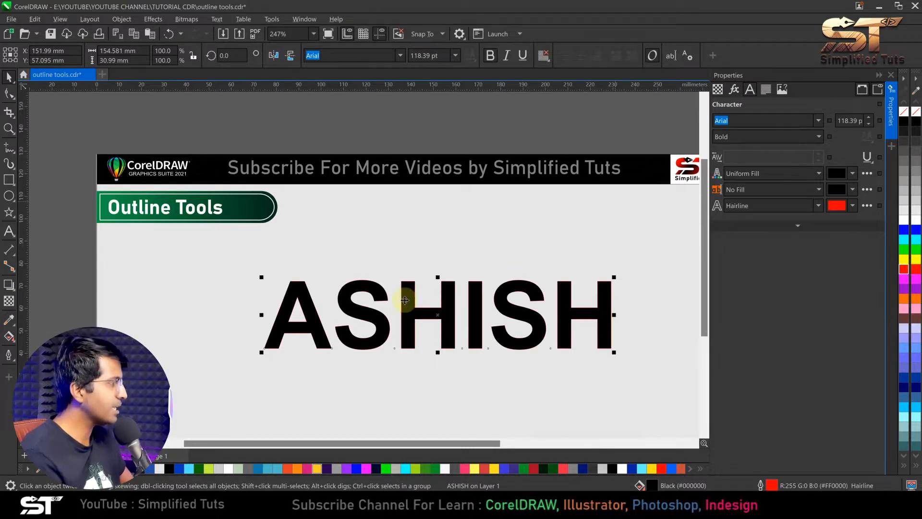
scroll(370, 310, up, 2)
scroll(371, 309, up, 2)
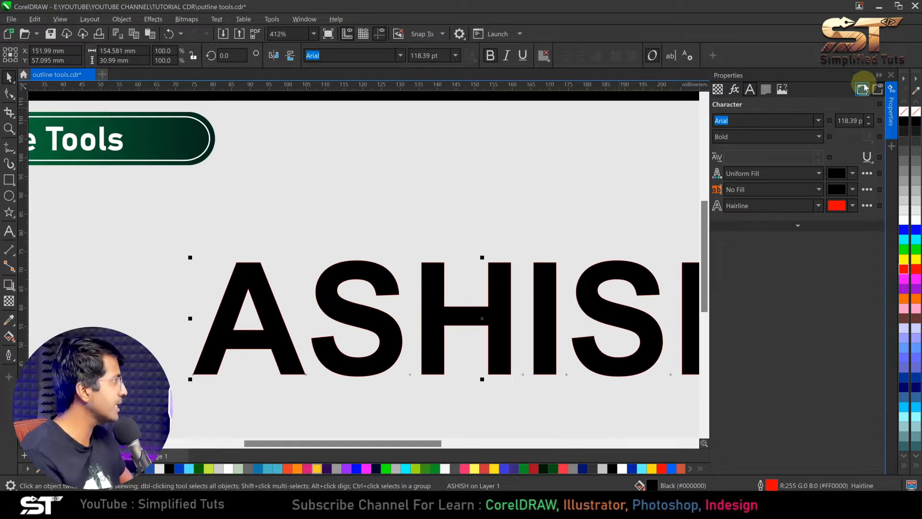
scroll(501, 294, down, 3)
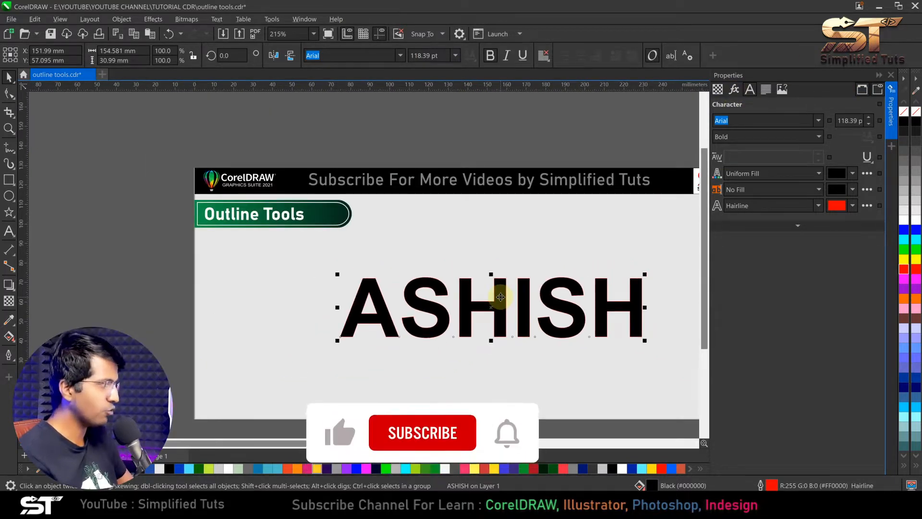
key(F12)
drag(406, 160, 220, 54)
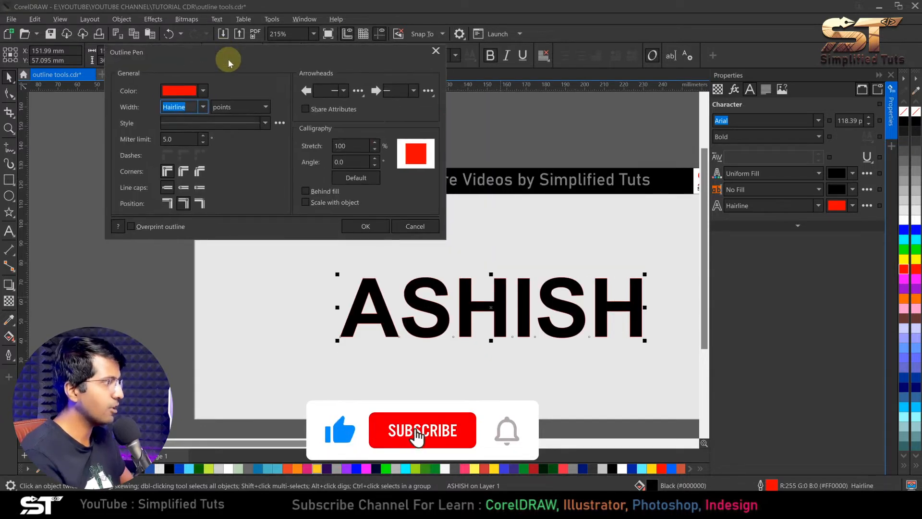
click(203, 107)
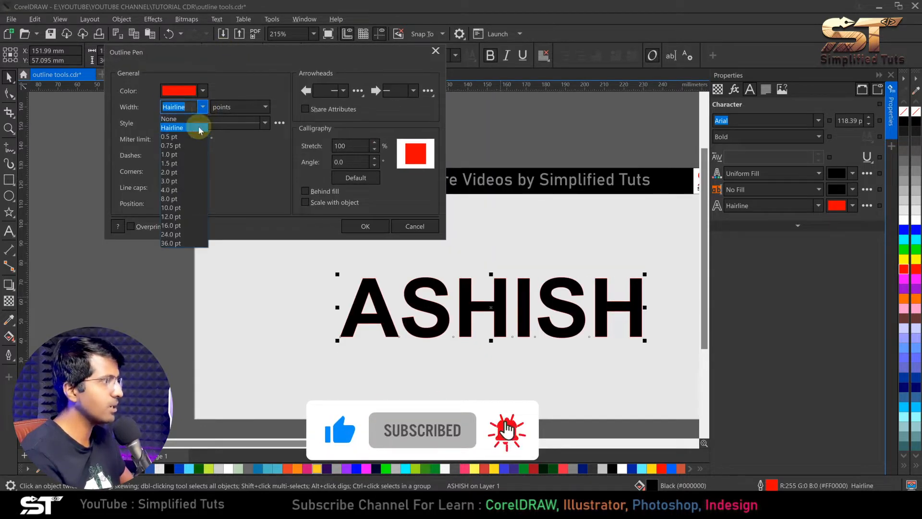
click(172, 211)
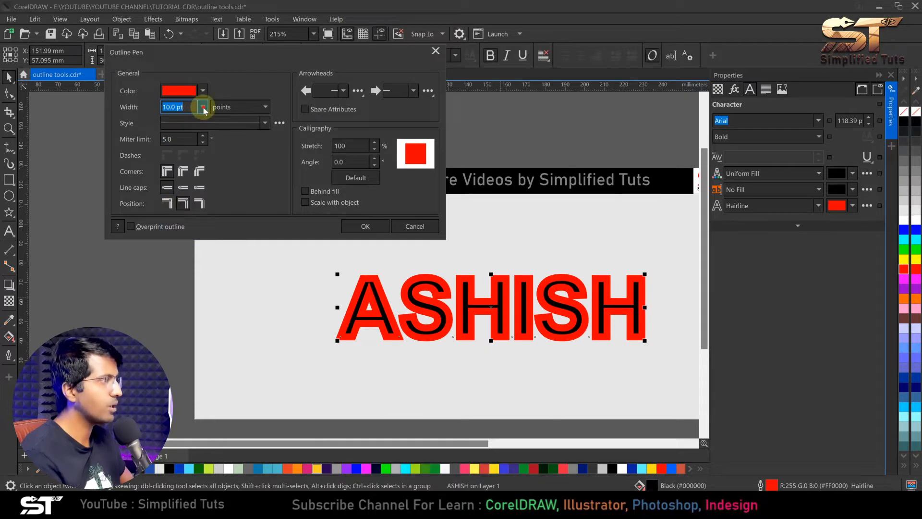
click(203, 107)
click(174, 199)
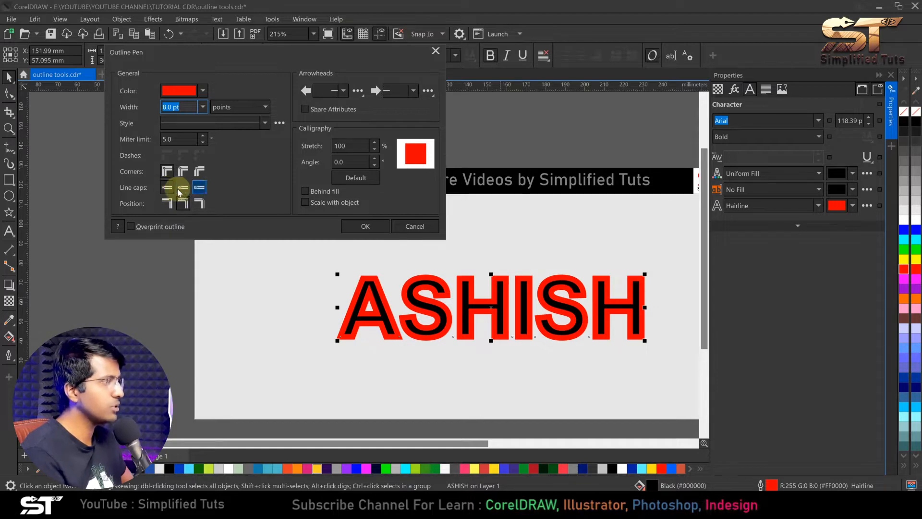
click(183, 188)
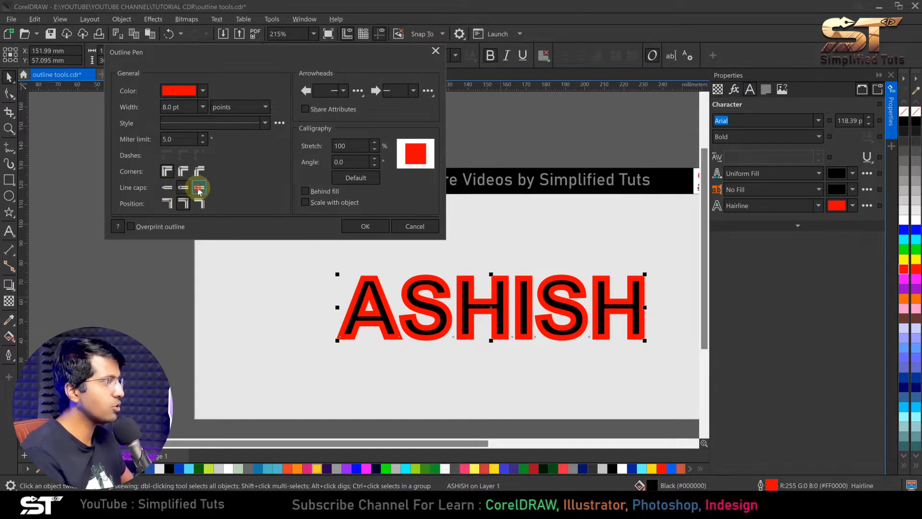
click(167, 188)
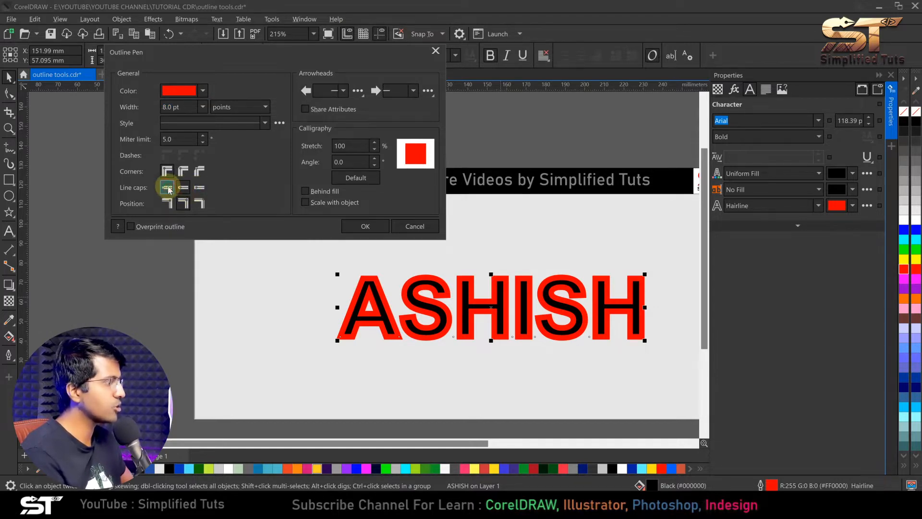
click(420, 229)
- Set the name text's red outline width to 8 pt with the Outline Pen
scroll(420, 294, up, 2)
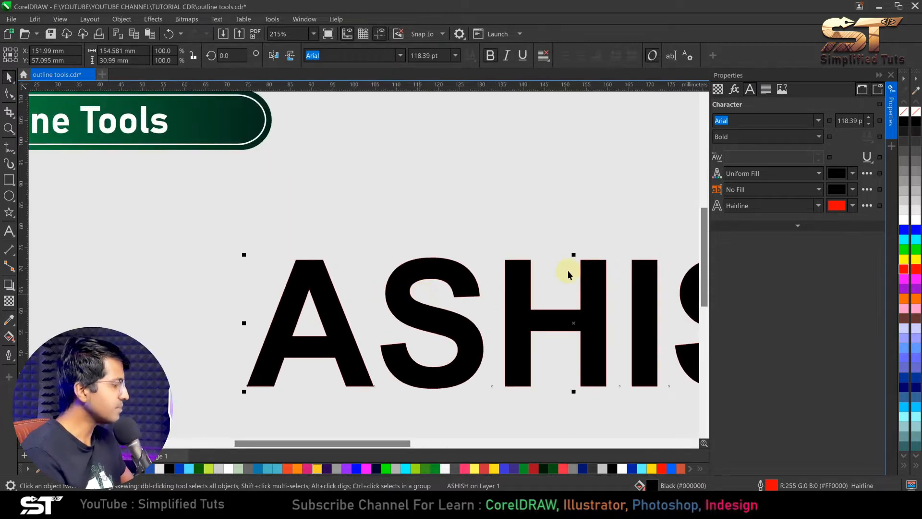
key(F12)
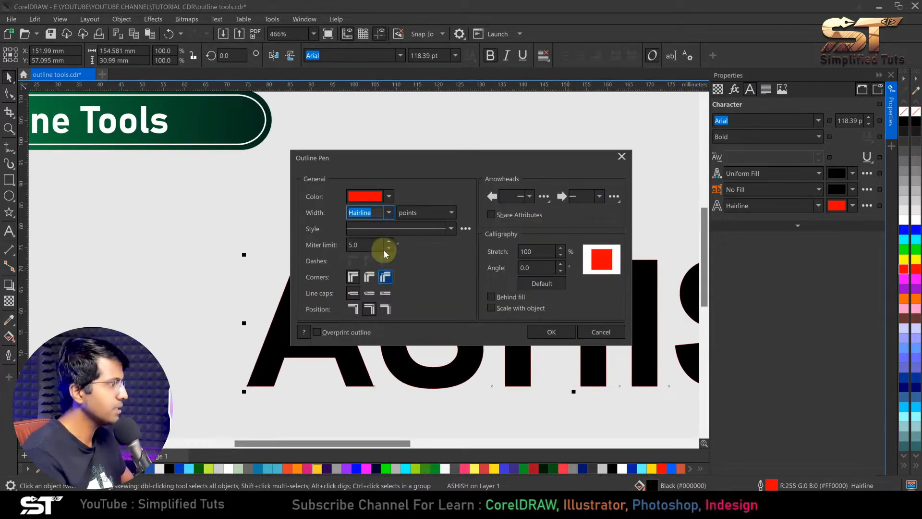
click(389, 212)
click(375, 298)
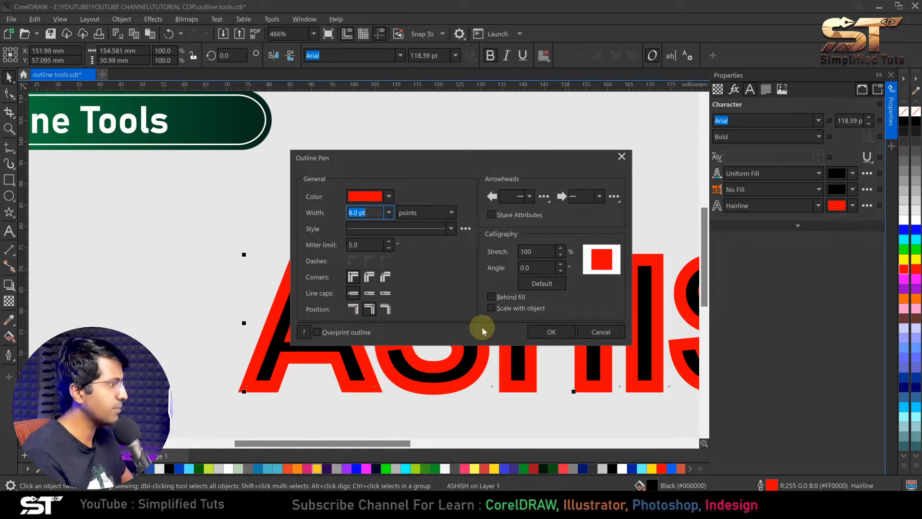
click(544, 333)
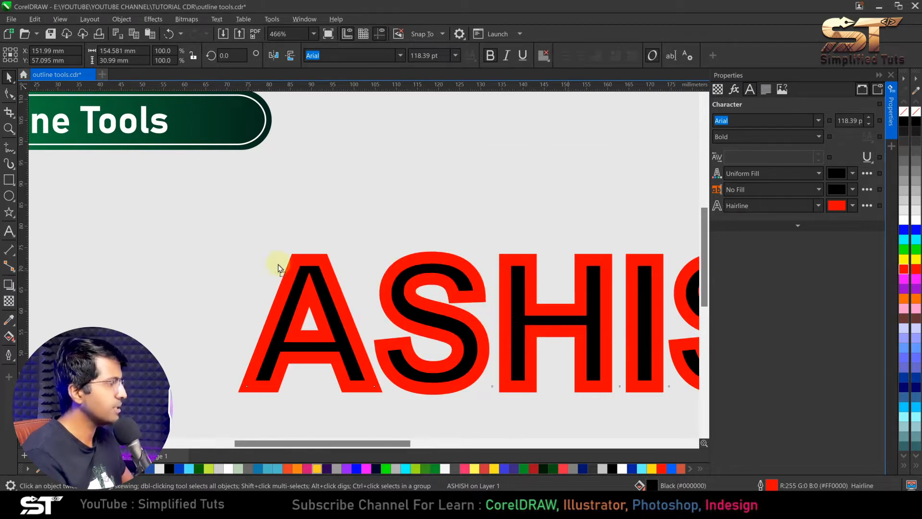
- Compare the round and beveled corner styles on the name text's outline in the Outline Pen settings and apply round corners
scroll(303, 268, up, 4)
scroll(303, 268, up, 1)
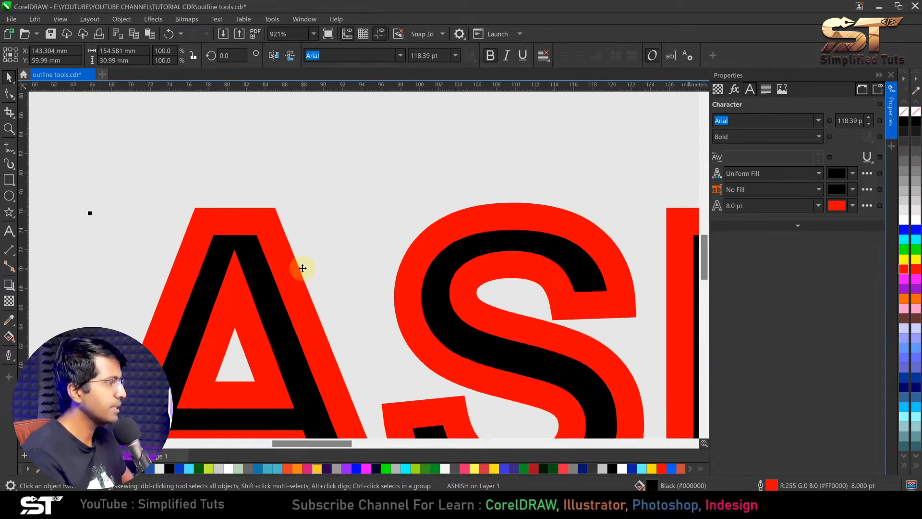
key(F12)
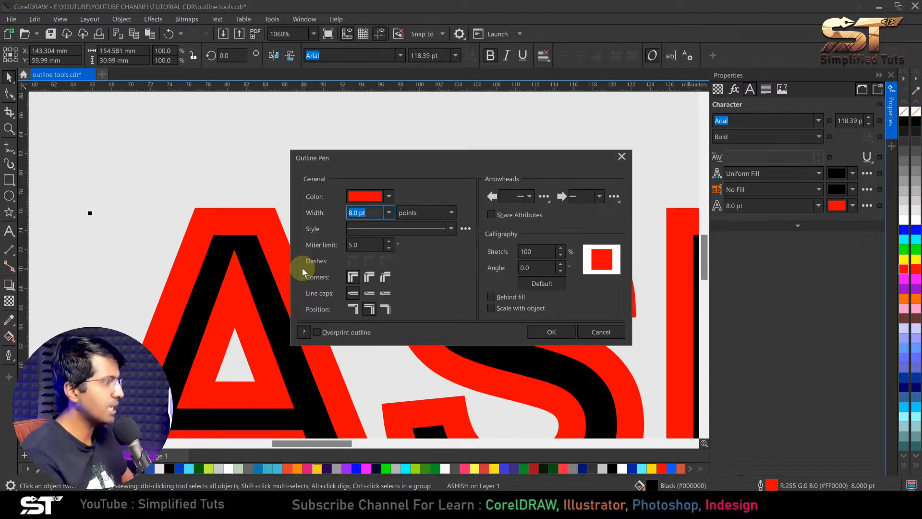
drag(361, 166, 370, 110)
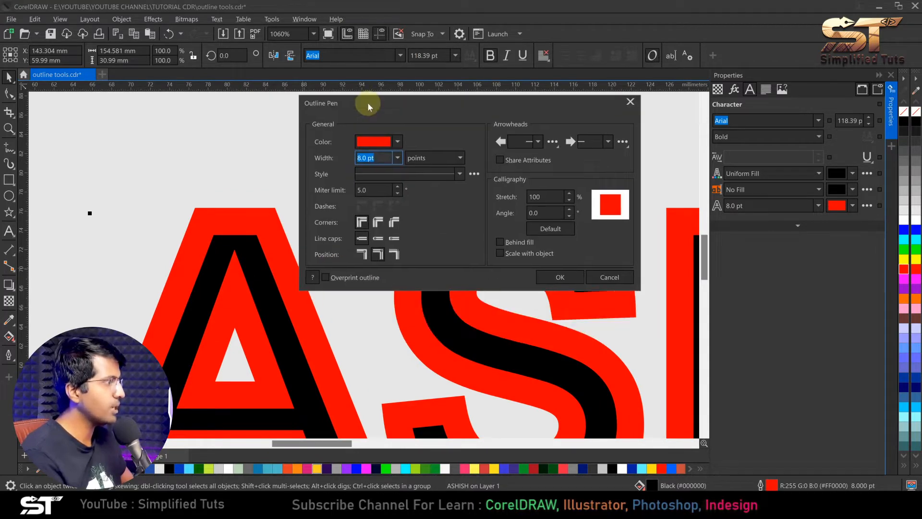
click(377, 221)
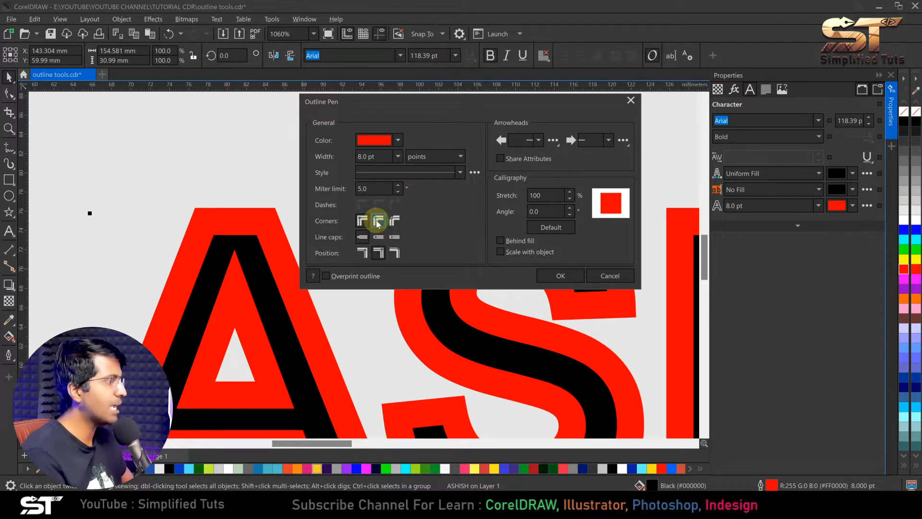
click(397, 221)
click(379, 220)
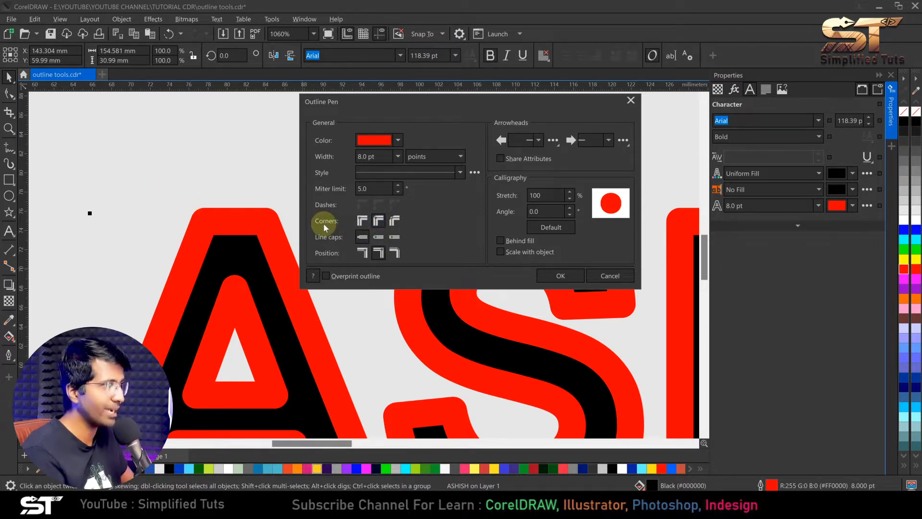
click(394, 220)
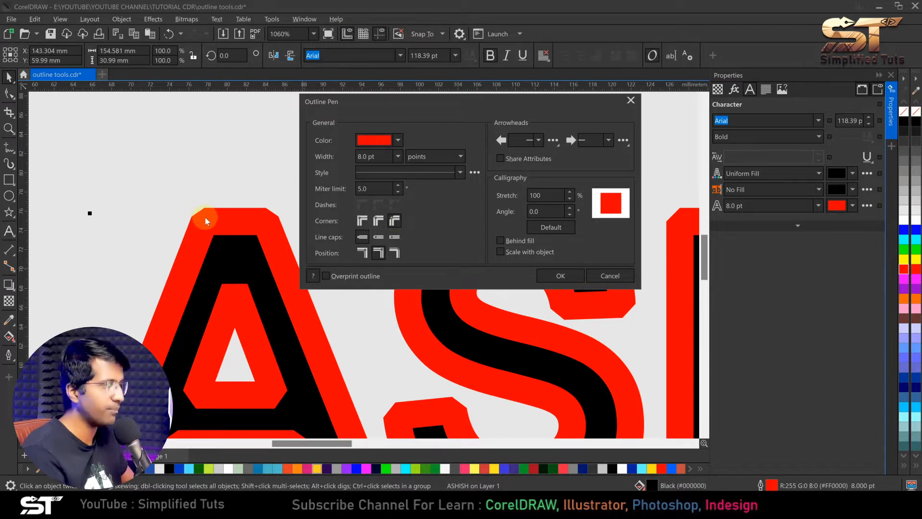
click(382, 220)
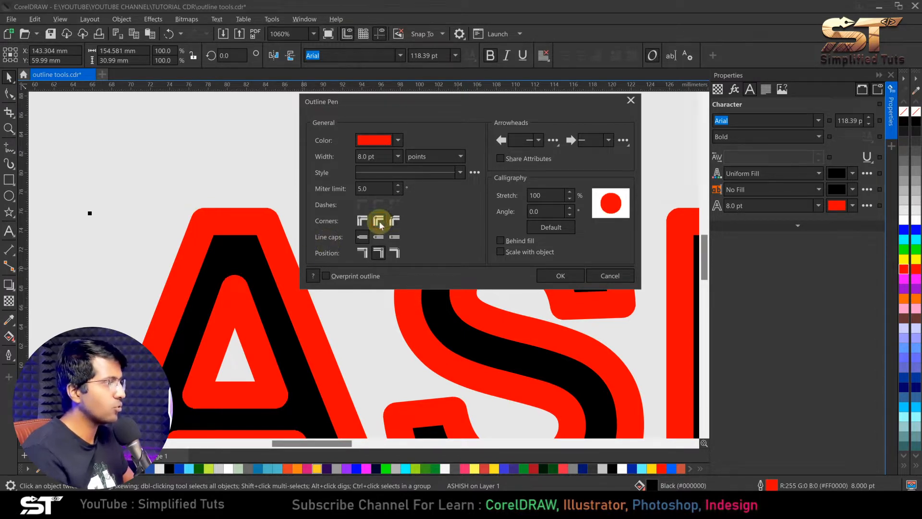
click(575, 275)
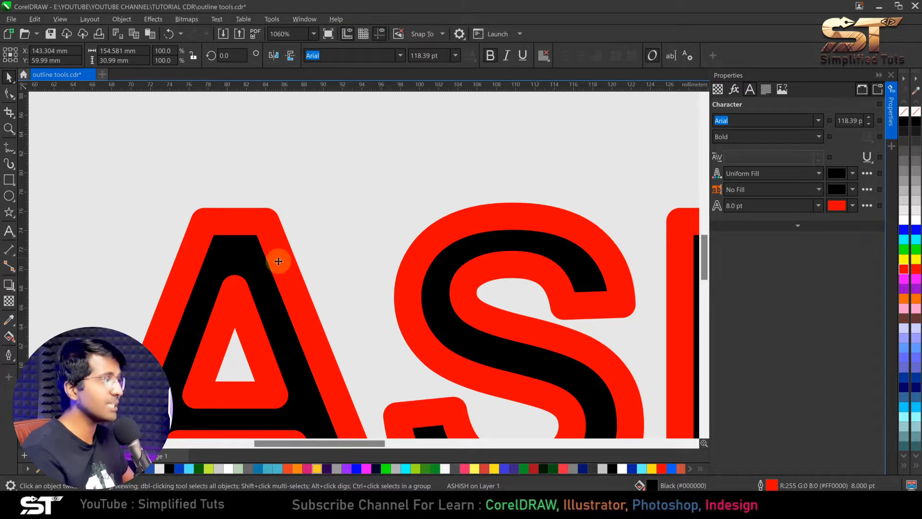
- Draw a straight horizontal line about 134 mm long above the name text
scroll(269, 266, down, 3)
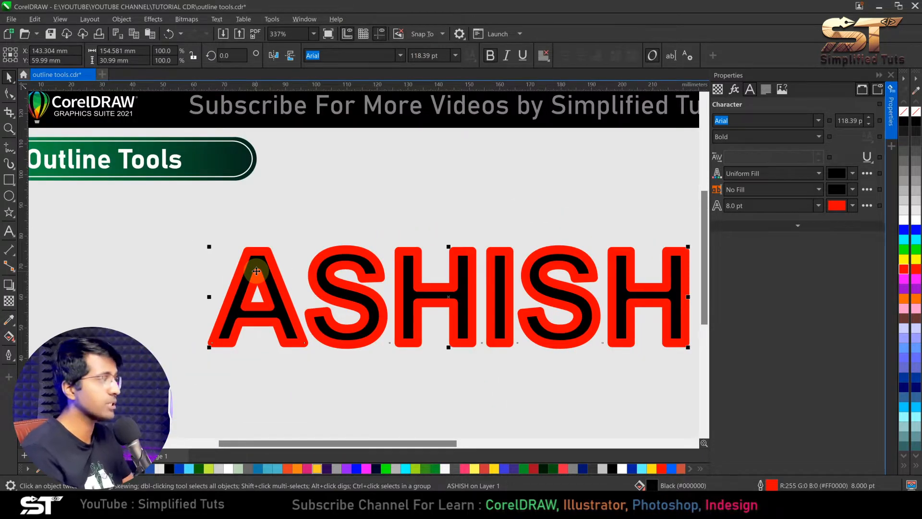
key(ctrl+a)
key(F4)
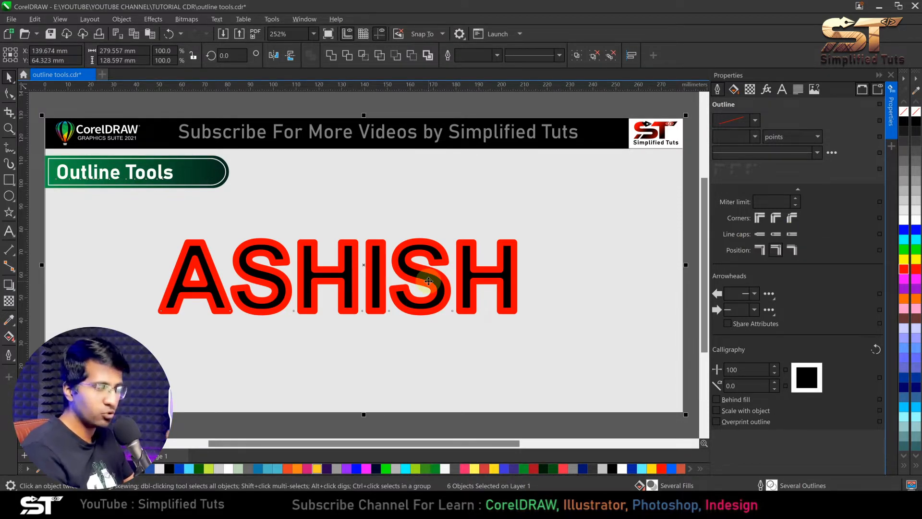
click(49, 159)
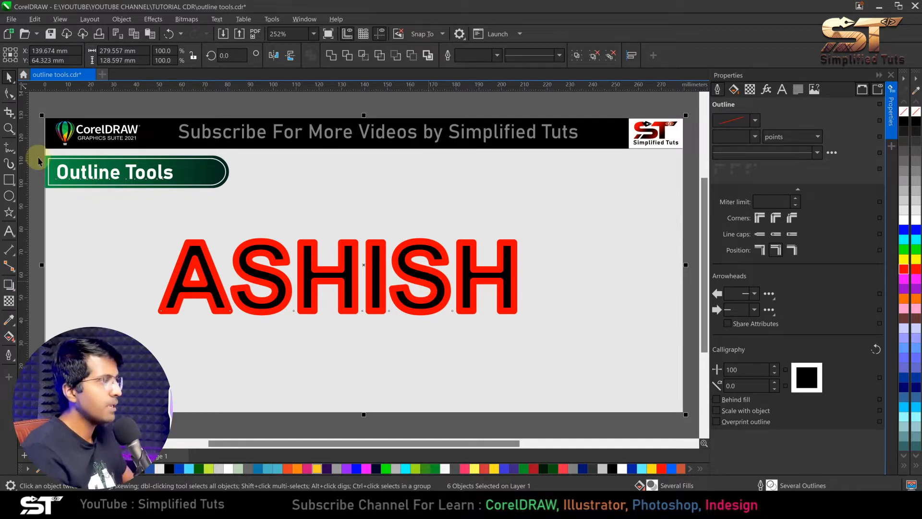
click(9, 147)
click(278, 207)
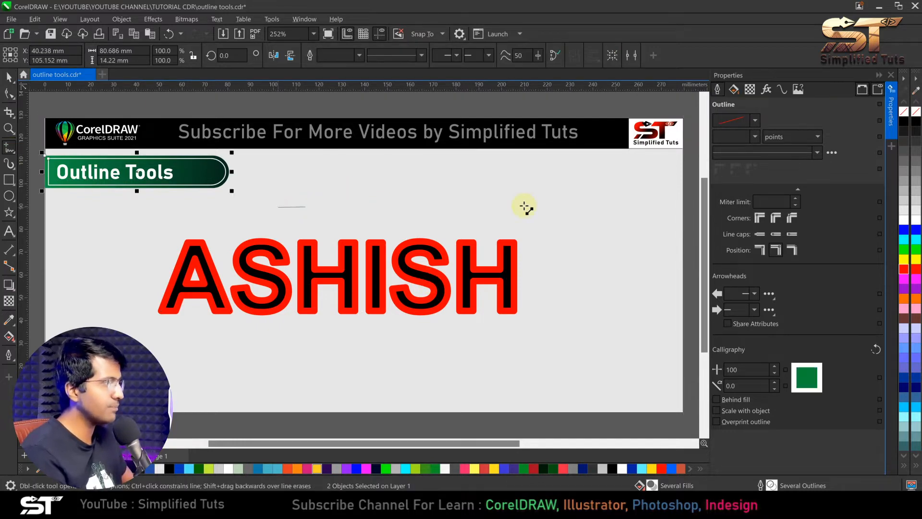
click(587, 206)
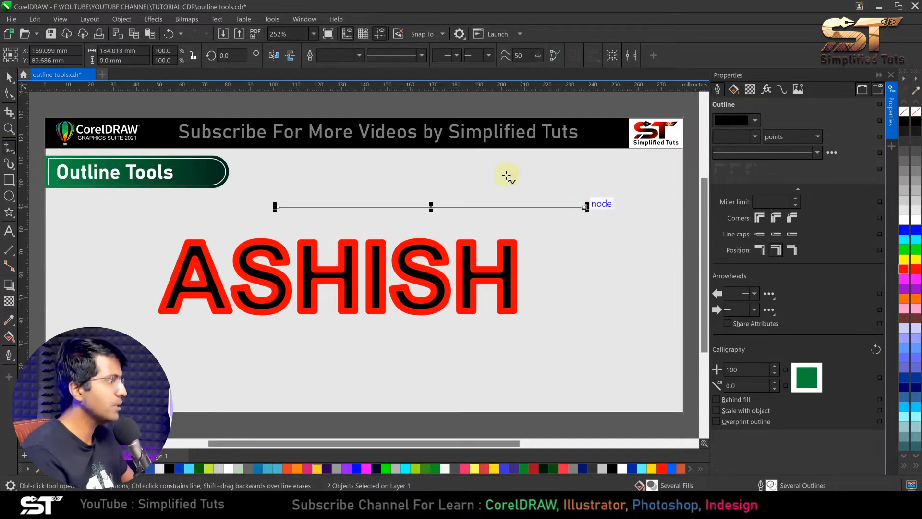
- Set the horizontal line's outline width to 16 pt and colour it red
click(360, 57)
click(336, 168)
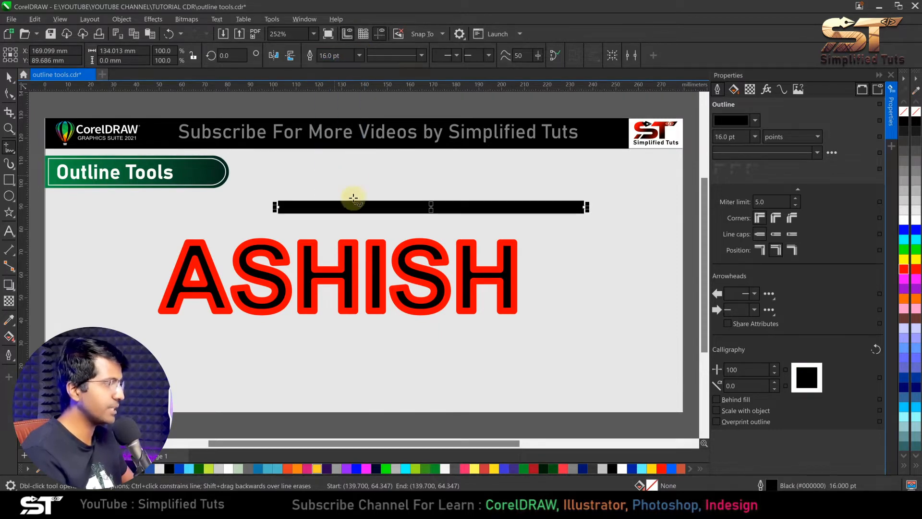
click(8, 77)
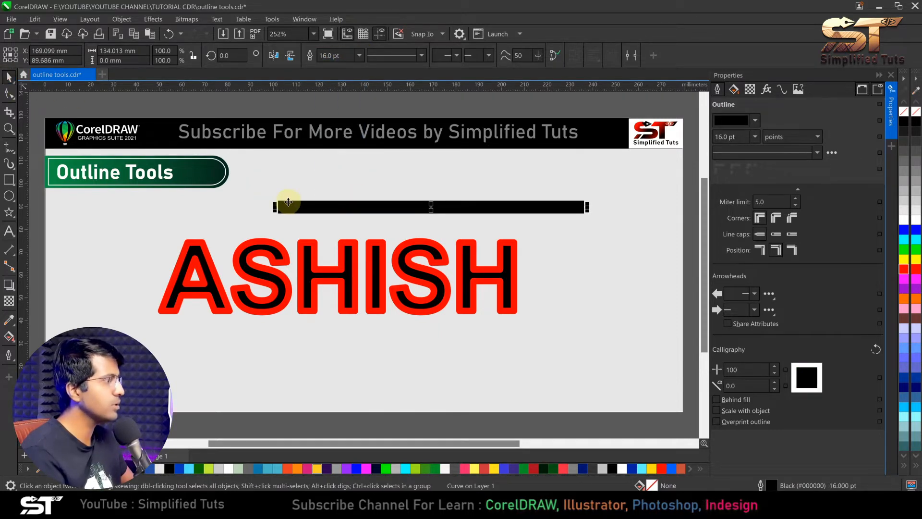
scroll(288, 202, up, 5)
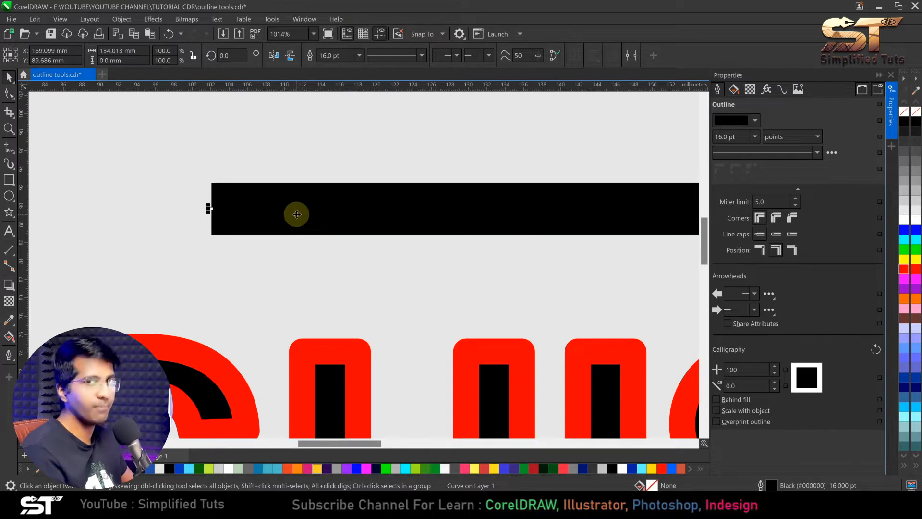
scroll(190, 230, down, 2)
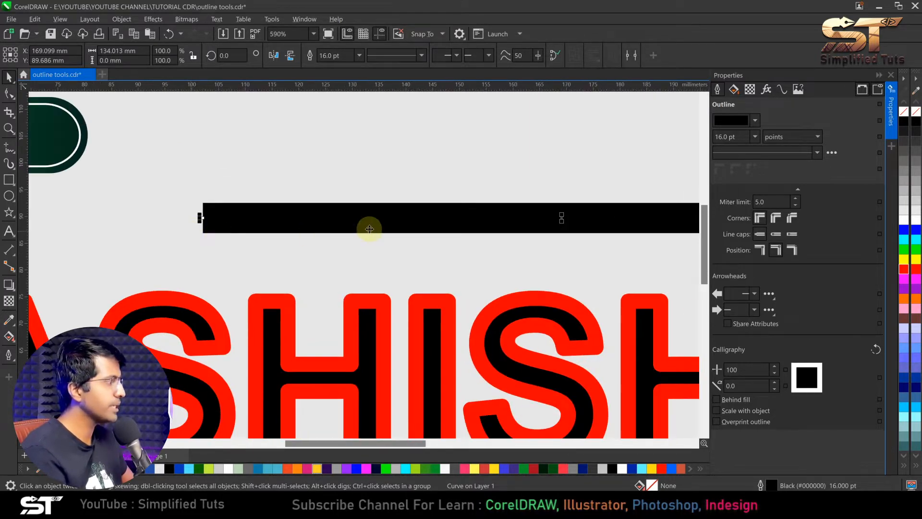
right_click(904, 269)
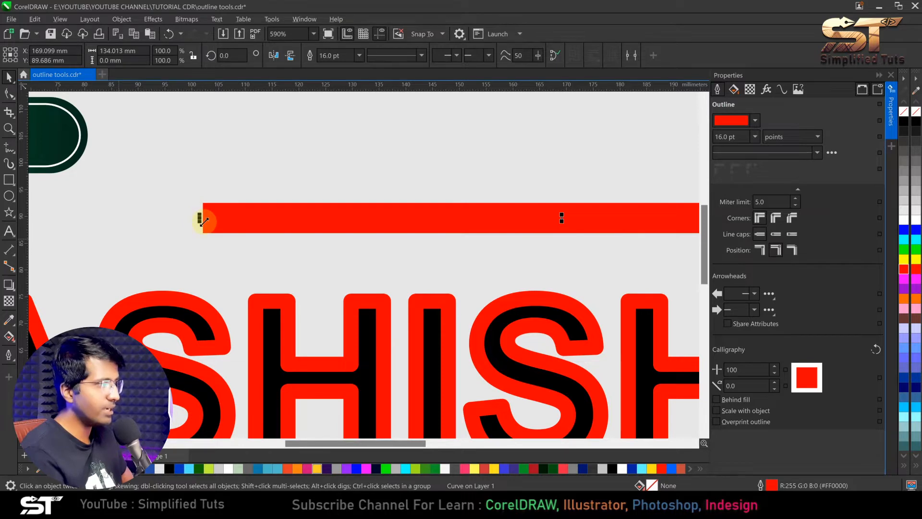
- Try round and extended square line caps on the red line and set it to round caps
scroll(152, 232, down, 3)
scroll(404, 229, up, 3)
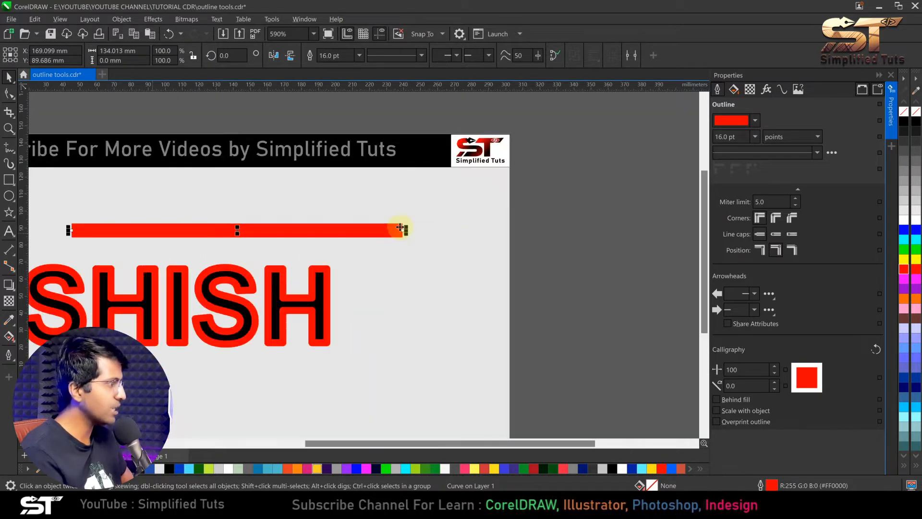
scroll(411, 234, up, 2)
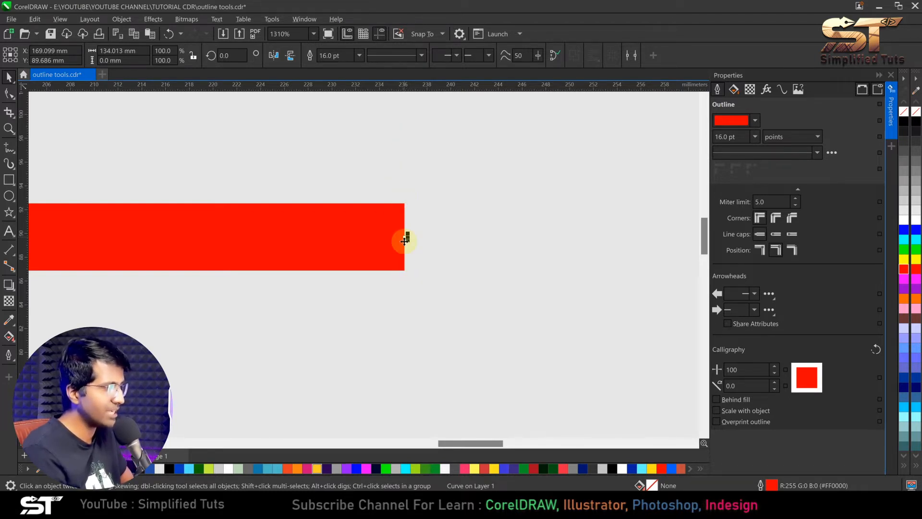
click(776, 235)
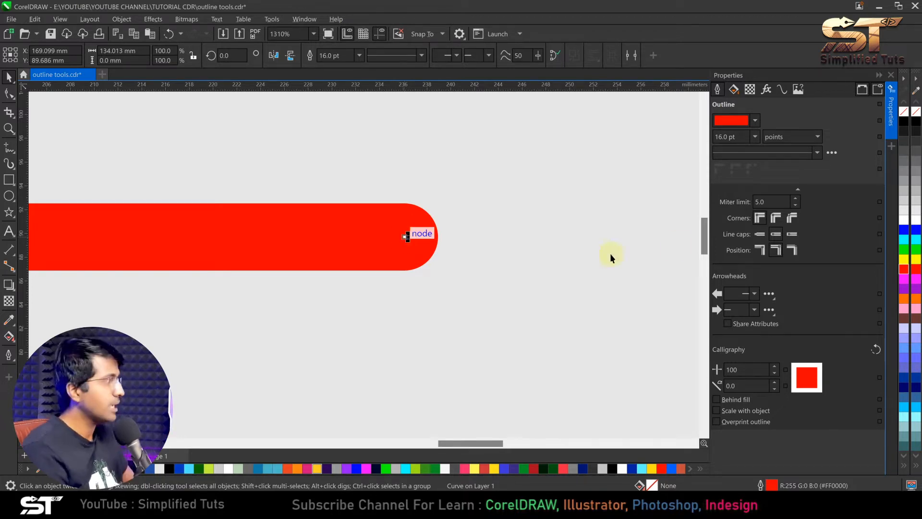
click(791, 235)
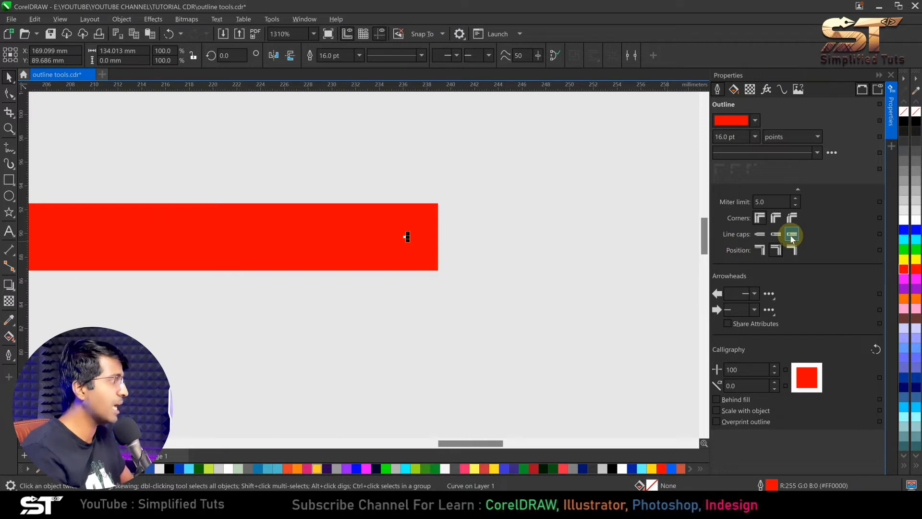
click(777, 235)
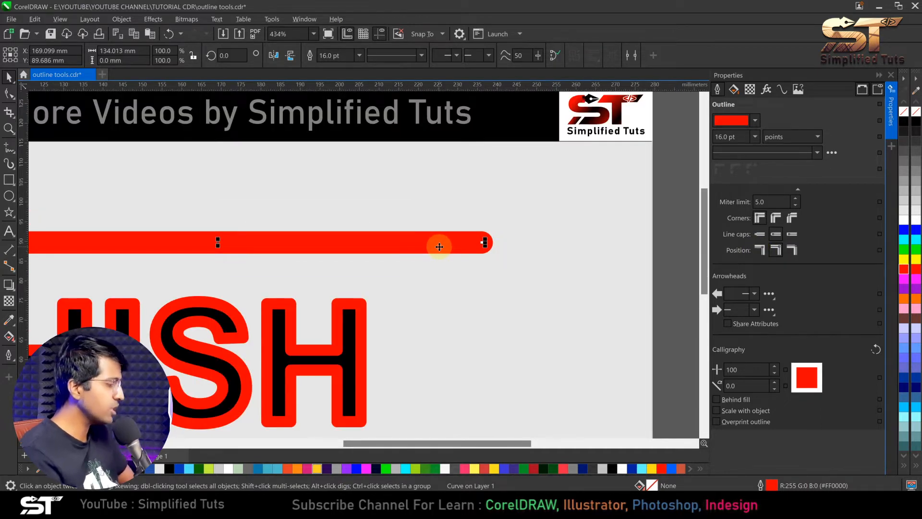
- Delete the red line and draw a square about 54 mm wide beside the end of the name text
key(Delete)
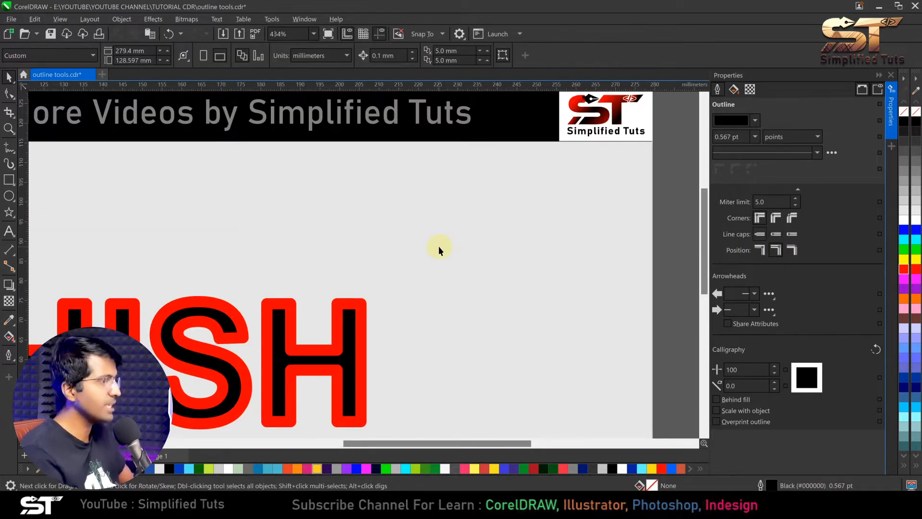
click(10, 180)
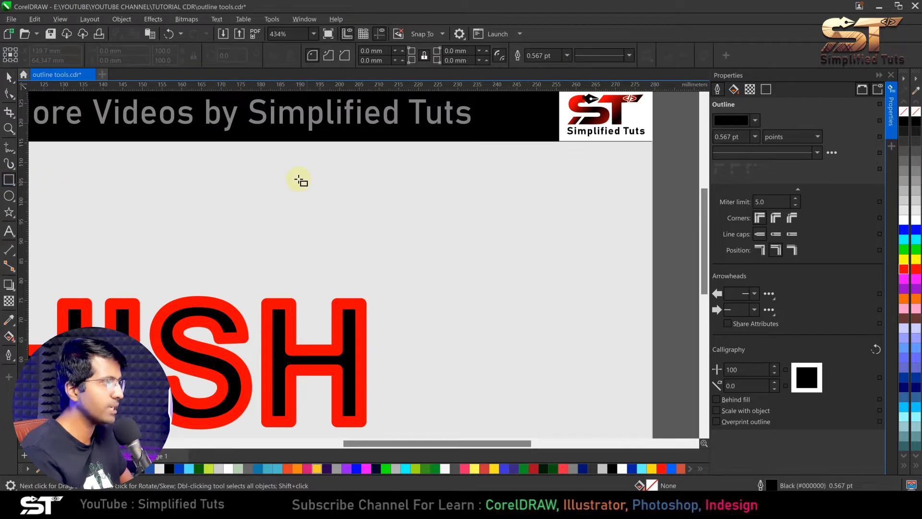
mouse_move(409, 194)
mouse_down()
mouse_move(518, 368)
mouse_move(622, 405)
mouse_up()
key(space)
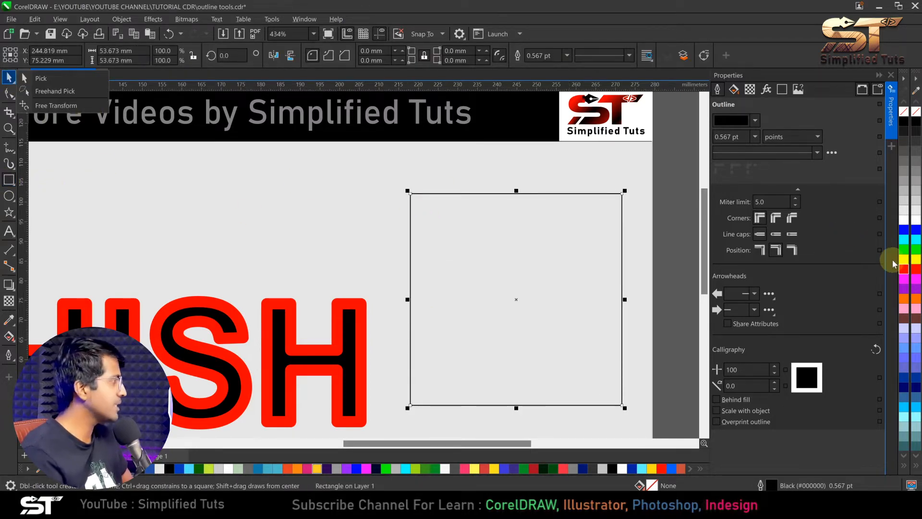
- Fill the square with red and set its black outline width to 12 pt
click(904, 271)
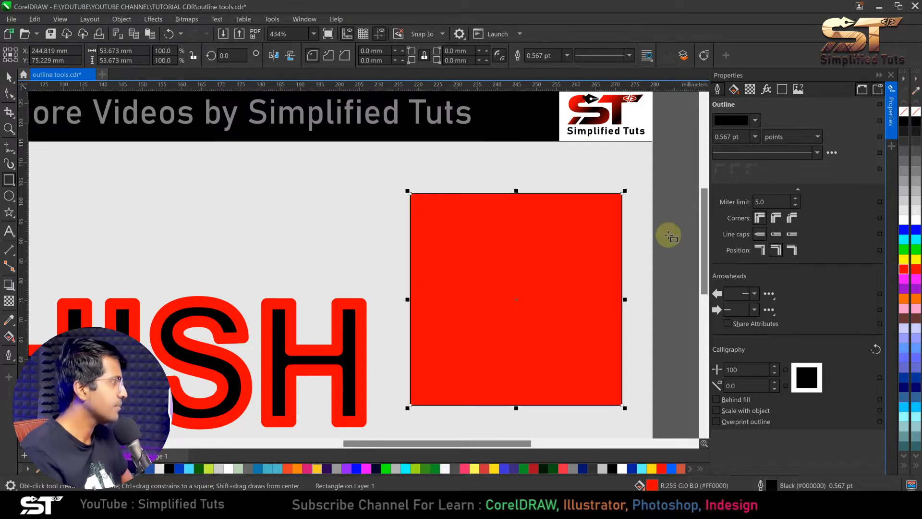
click(756, 137)
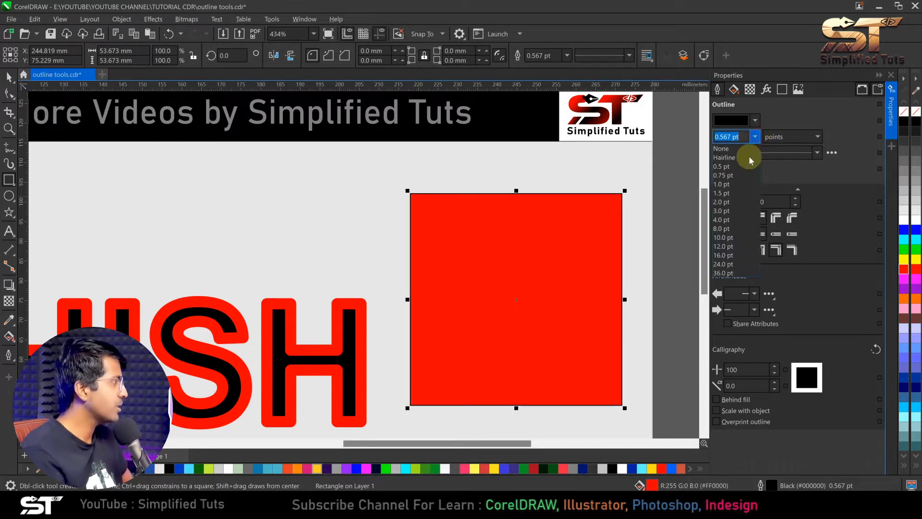
click(733, 240)
- Try the outside and inside outline positions on the red square and return the outline to the centered position
scroll(620, 226, up, 3)
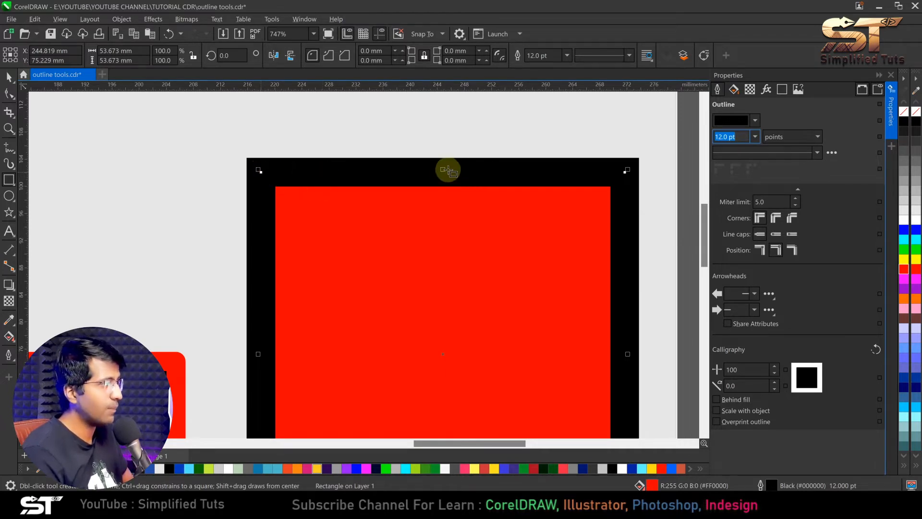
scroll(446, 169, up, 2)
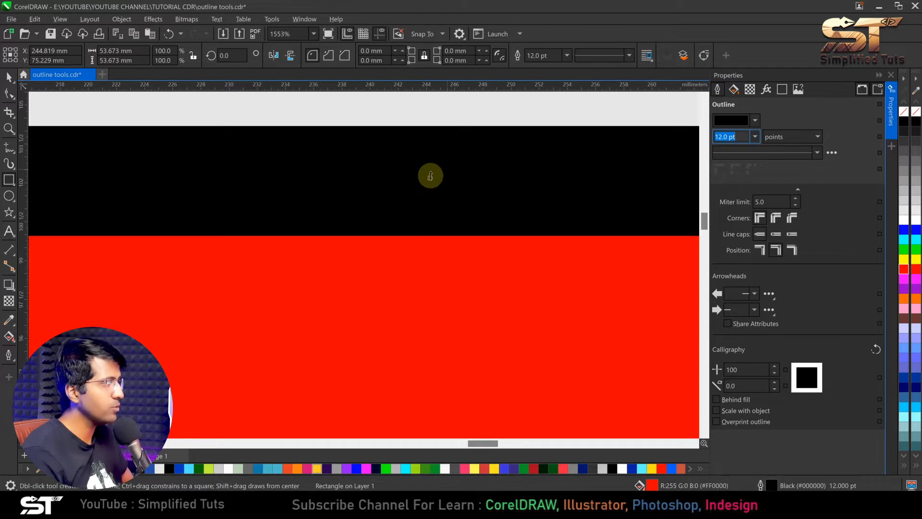
scroll(430, 178, up, 2)
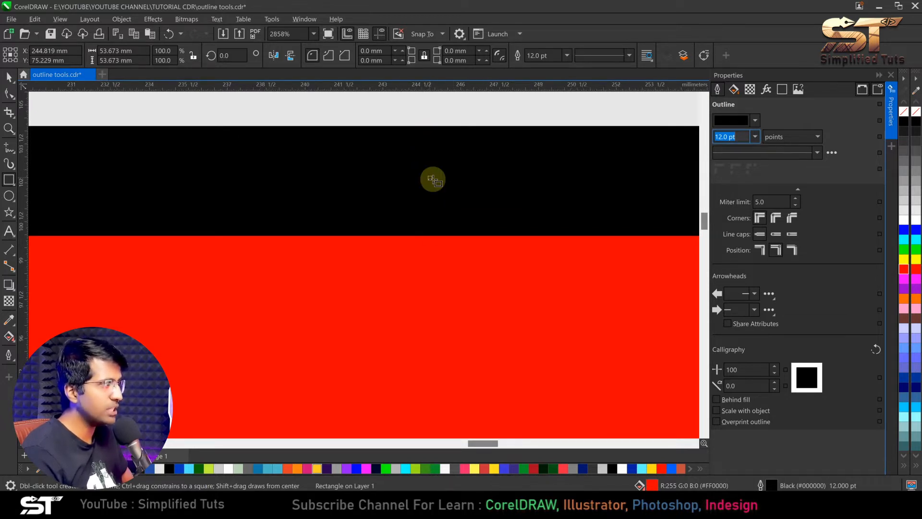
scroll(418, 192, down, 3)
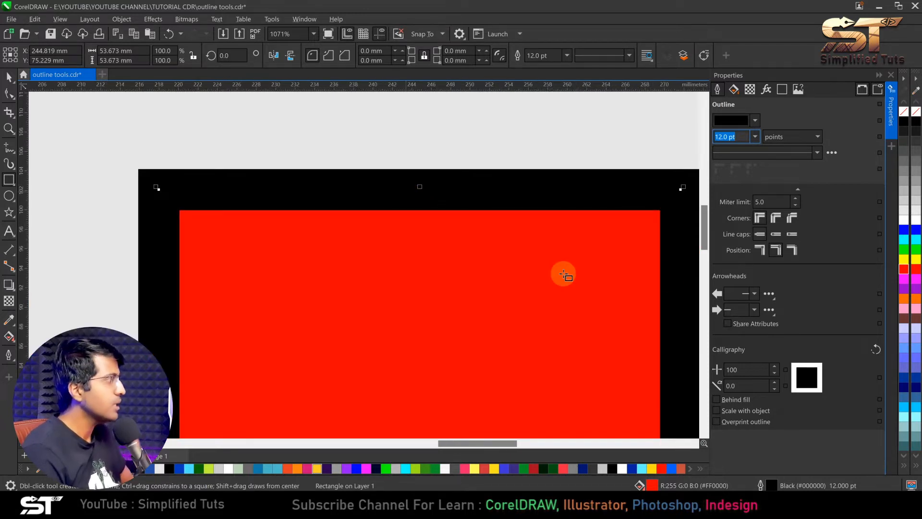
click(760, 249)
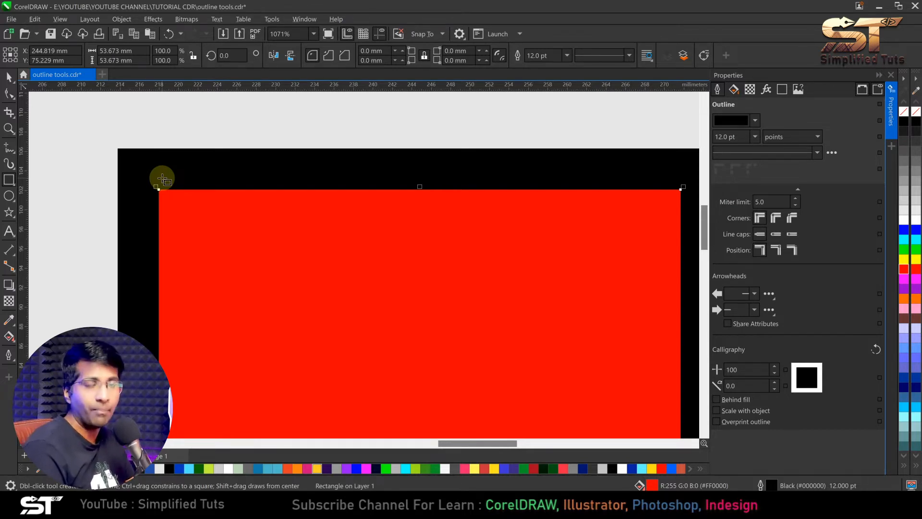
click(793, 250)
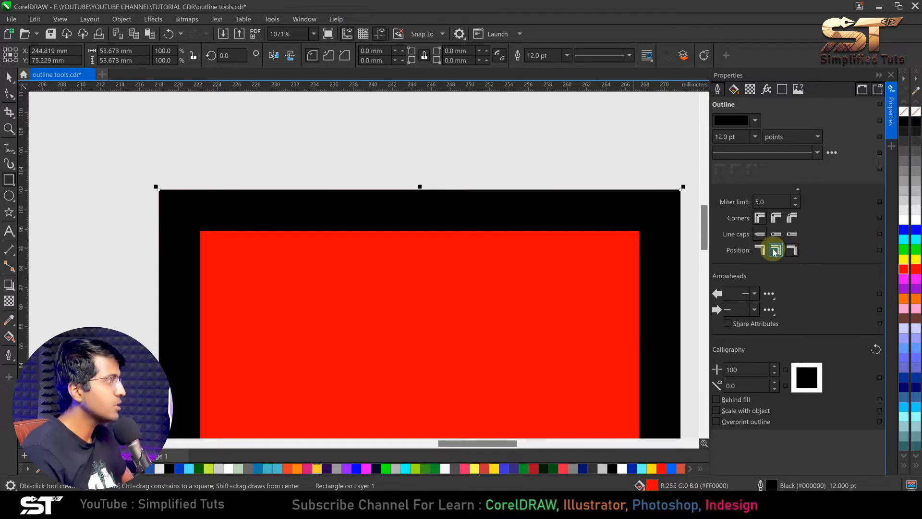
click(775, 250)
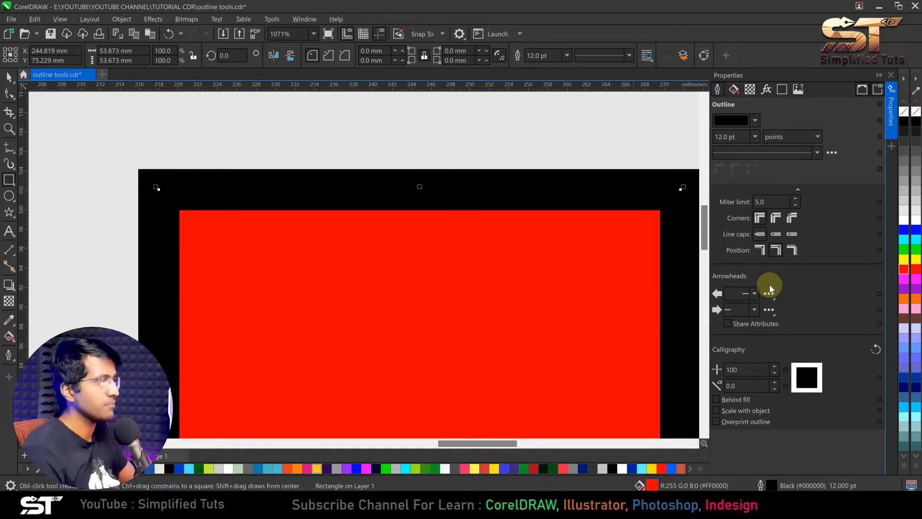
- Delete the red square and the large outlined name text from the page
click(9, 77)
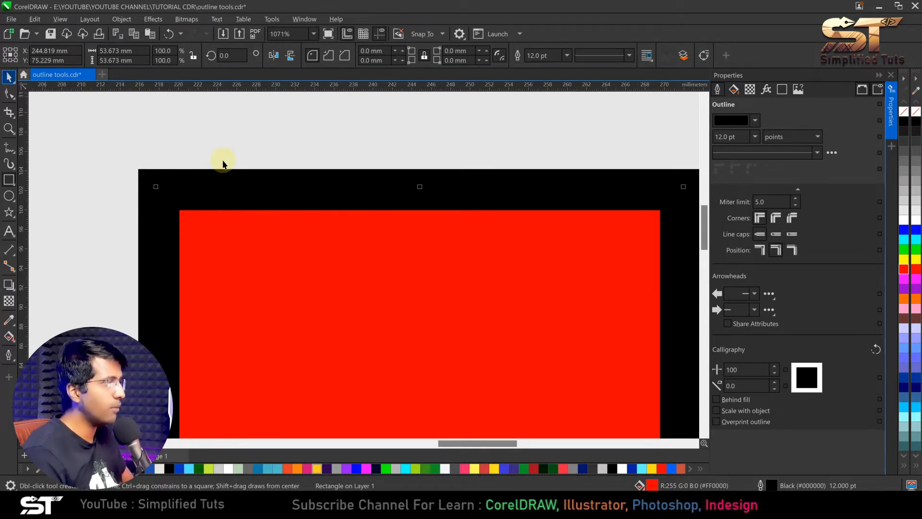
scroll(222, 160, down, 2)
scroll(346, 232, down, 4)
key(Delete)
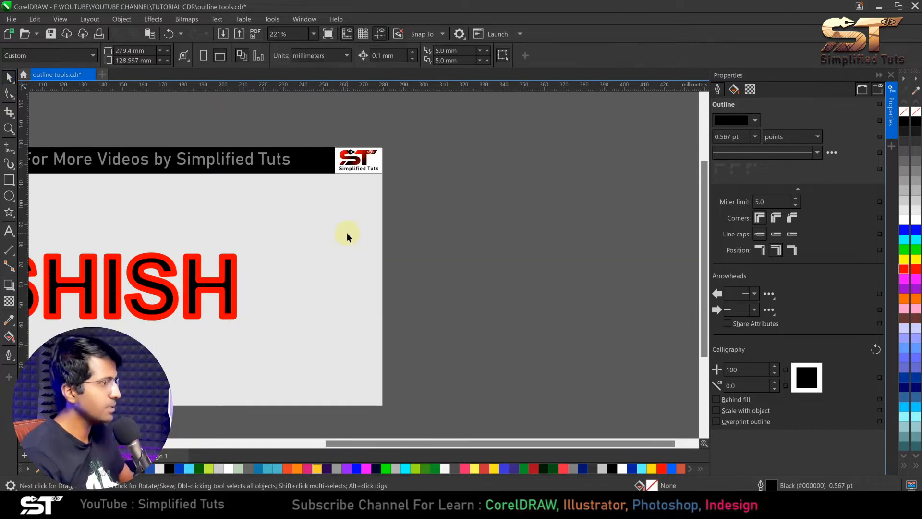
scroll(458, 293, down, 1)
drag(520, 330, 42, 245)
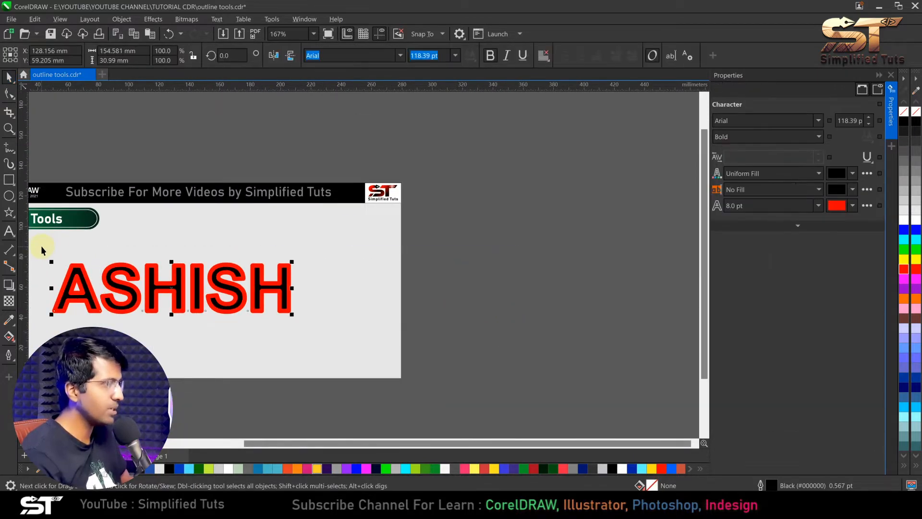
key(Delete)
key(shift+F4)
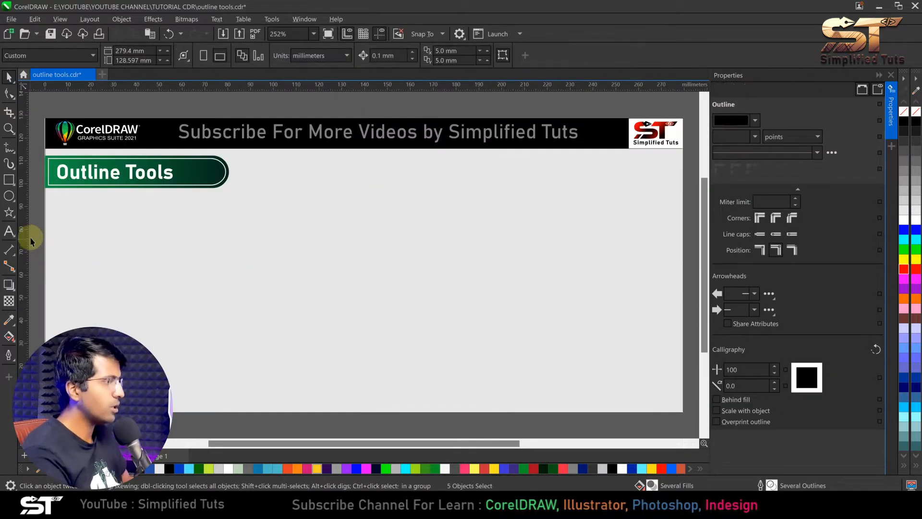
- Draw a freehand looping open curve about 167 mm wide and 56 mm high across the middle of the page
click(9, 147)
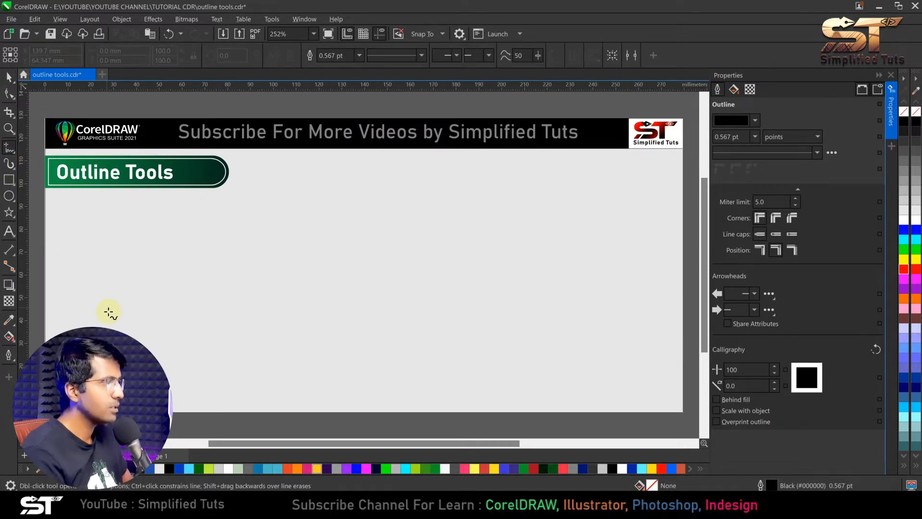
mouse_move(112, 328)
mouse_down()
mouse_move(196, 279)
mouse_move(275, 303)
mouse_move(362, 285)
mouse_move(402, 236)
mouse_move(479, 242)
mouse_move(494, 268)
mouse_up()
mouse_move(473, 314)
mouse_down()
mouse_move(462, 336)
mouse_move(420, 353)
mouse_move(338, 349)
mouse_up()
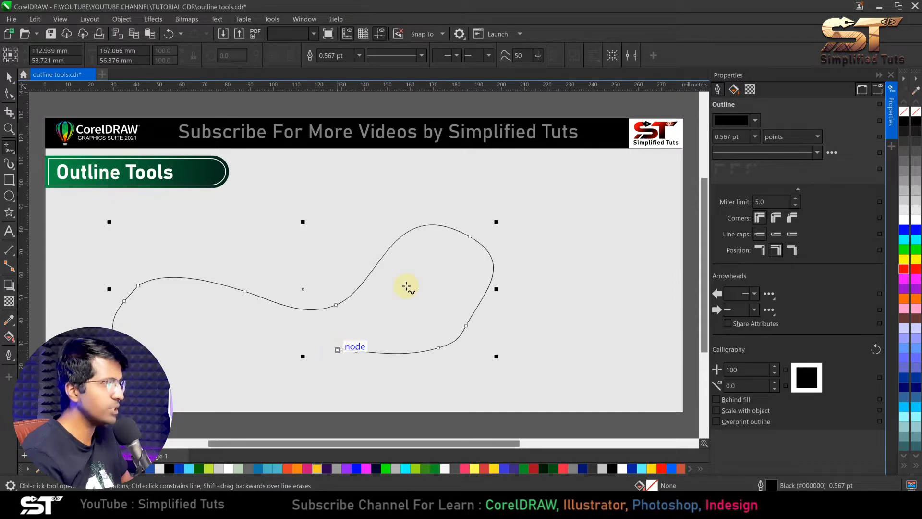
- Set the freehand curve's outline width to 16 pt and its fill color to red
click(9, 77)
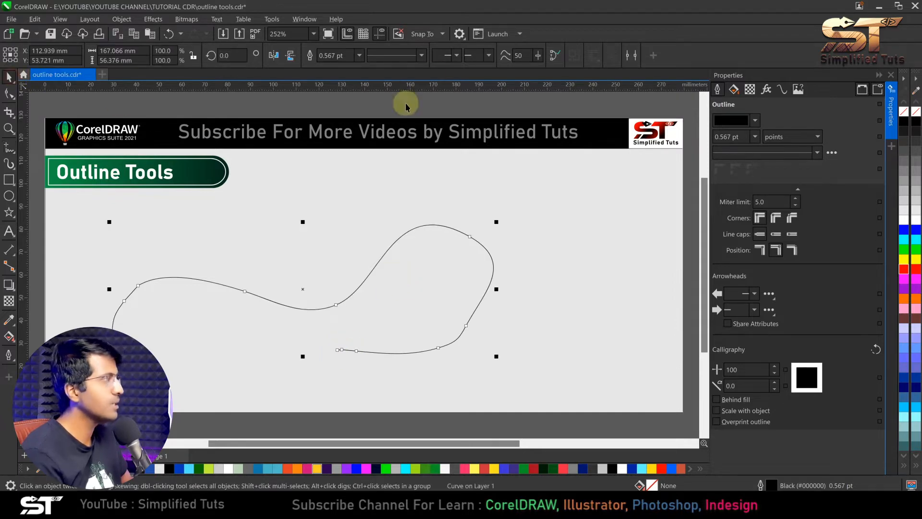
click(359, 55)
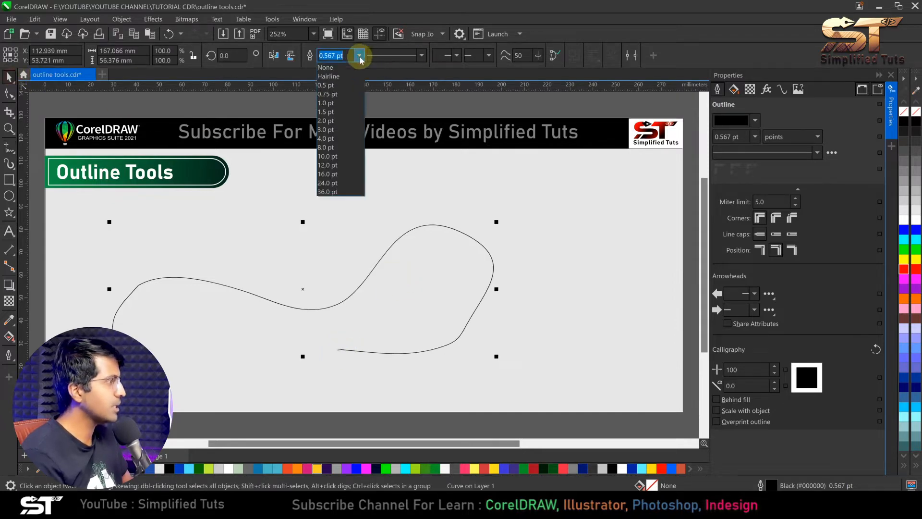
click(332, 171)
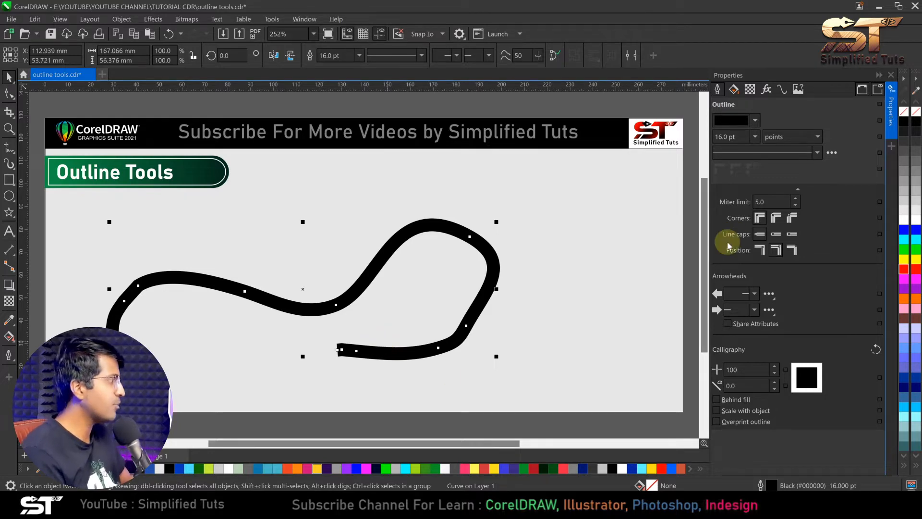
click(906, 270)
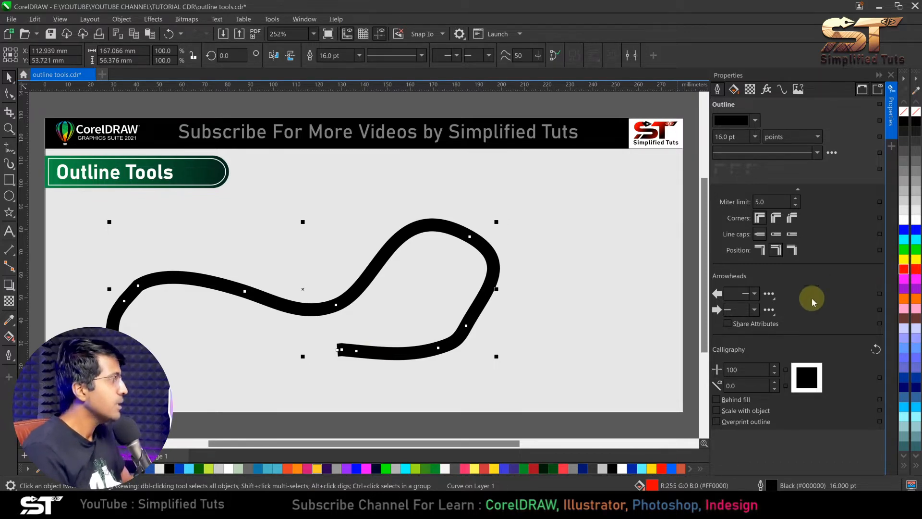
- Try the starburst arrowhead at the start of the curve
click(753, 294)
click(747, 281)
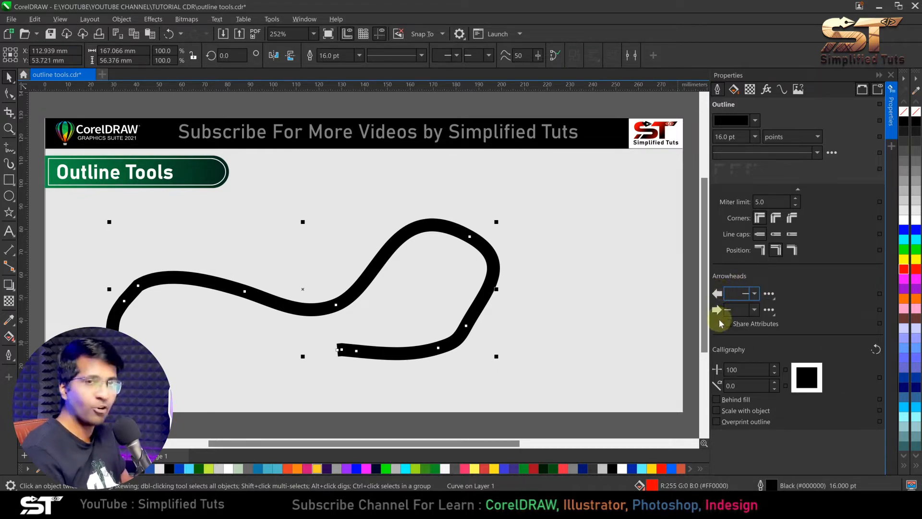
click(754, 294)
drag(844, 311, 844, 382)
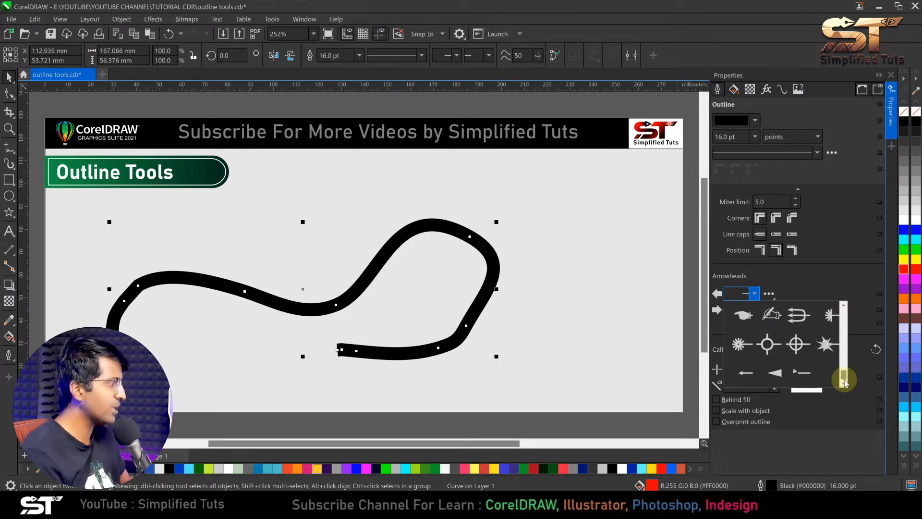
click(826, 345)
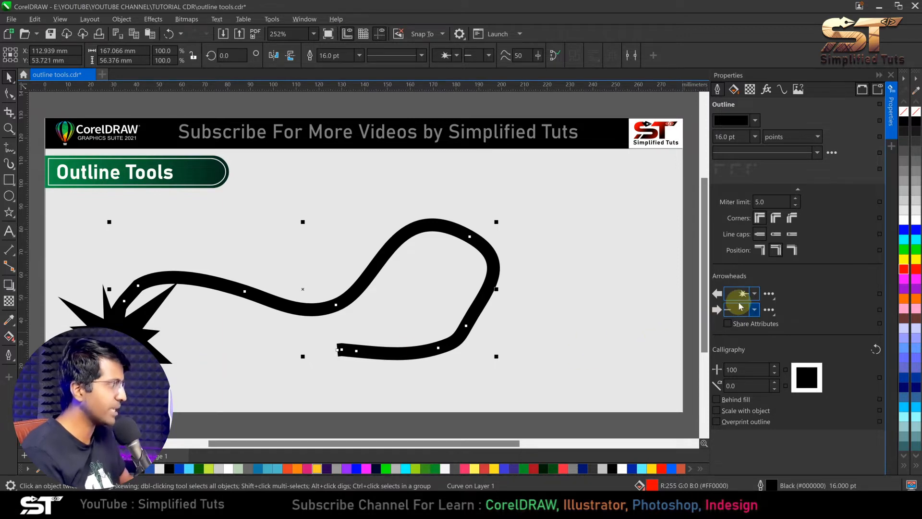
- Try the writing-hand, ring and wide solid arrow styles as the curve's start arrowhead
click(753, 295)
click(772, 315)
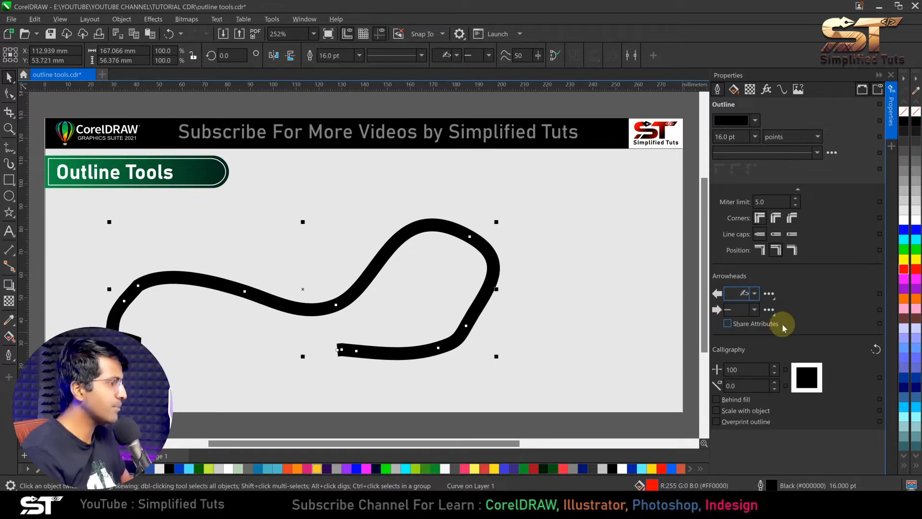
click(755, 294)
drag(844, 371, 844, 356)
click(770, 315)
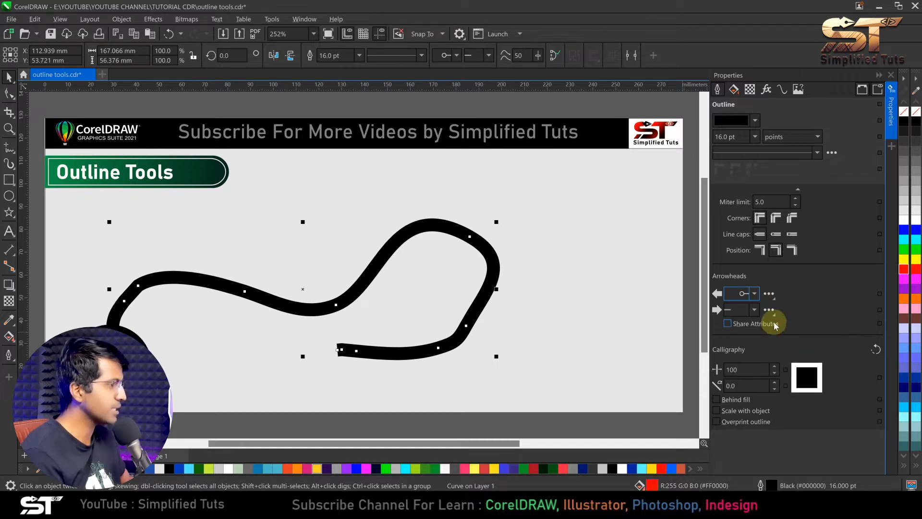
click(756, 294)
drag(844, 356, 844, 310)
click(798, 320)
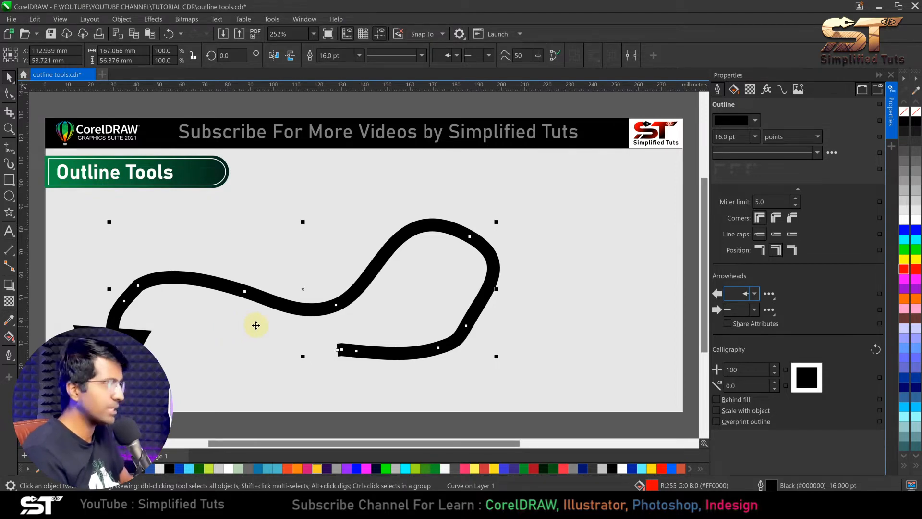
- Change the curve's start arrowhead to a narrower solid arrow style
click(755, 294)
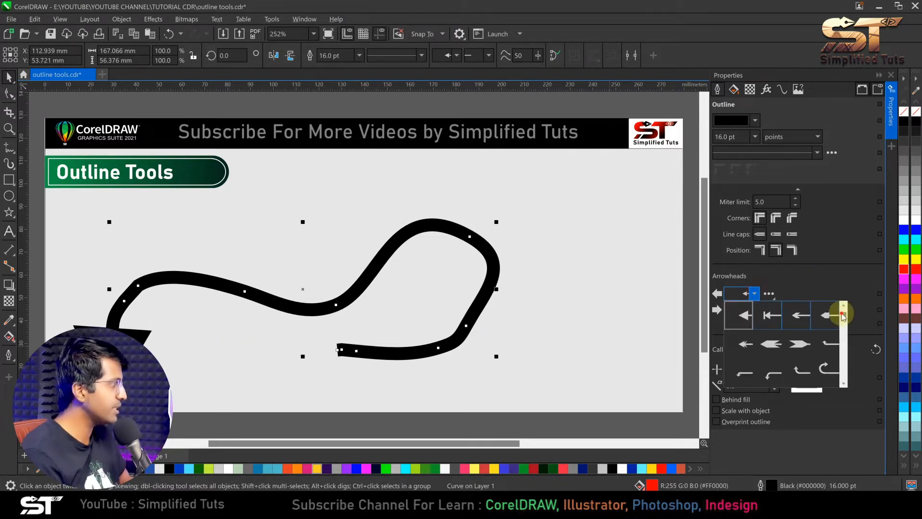
drag(848, 373, 843, 309)
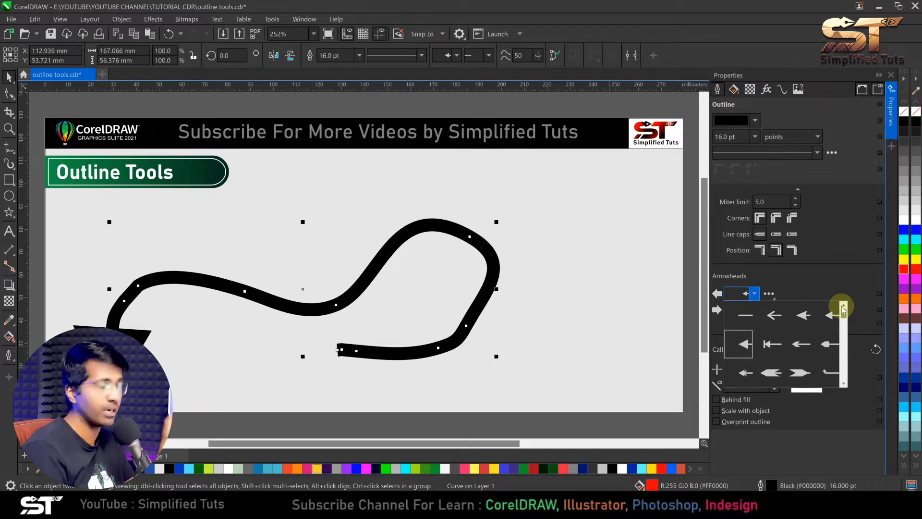
click(781, 287)
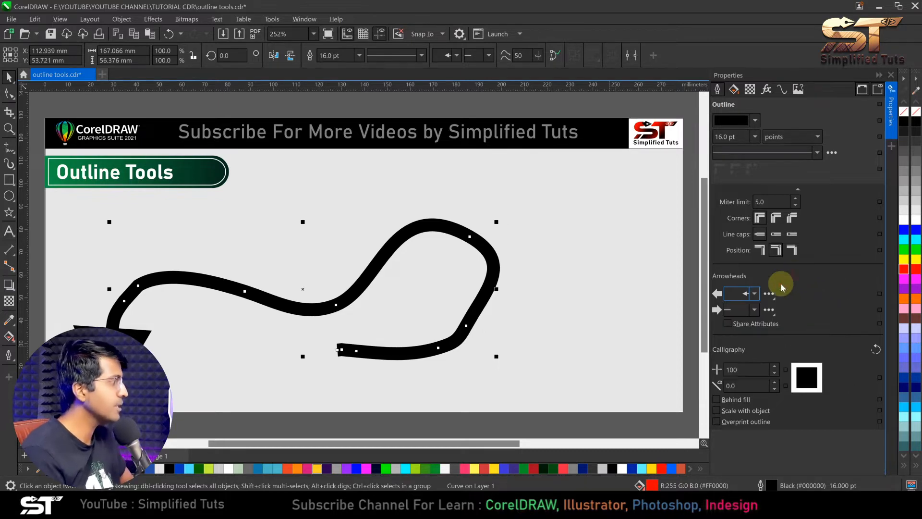
click(755, 293)
drag(845, 326, 843, 344)
click(781, 344)
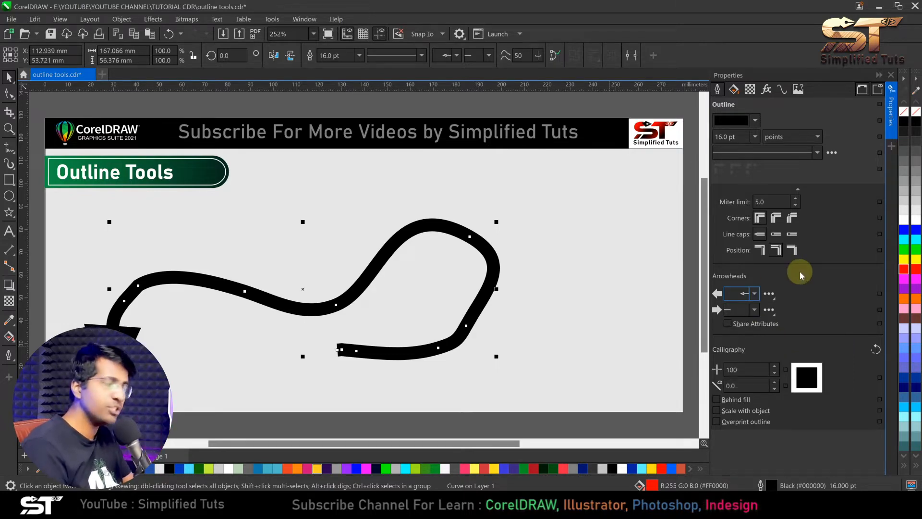
- Add a perpendicular bar arrowhead to the end of the curve
click(754, 309)
drag(844, 341, 847, 374)
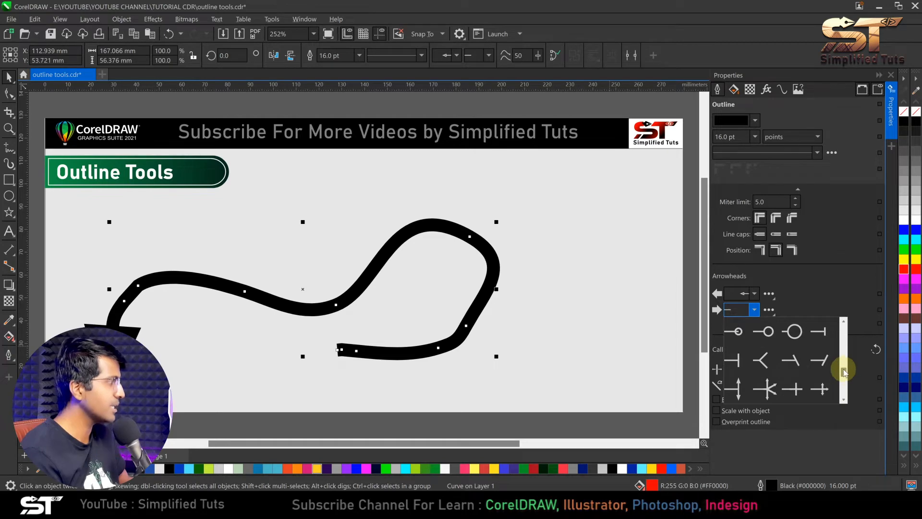
click(819, 331)
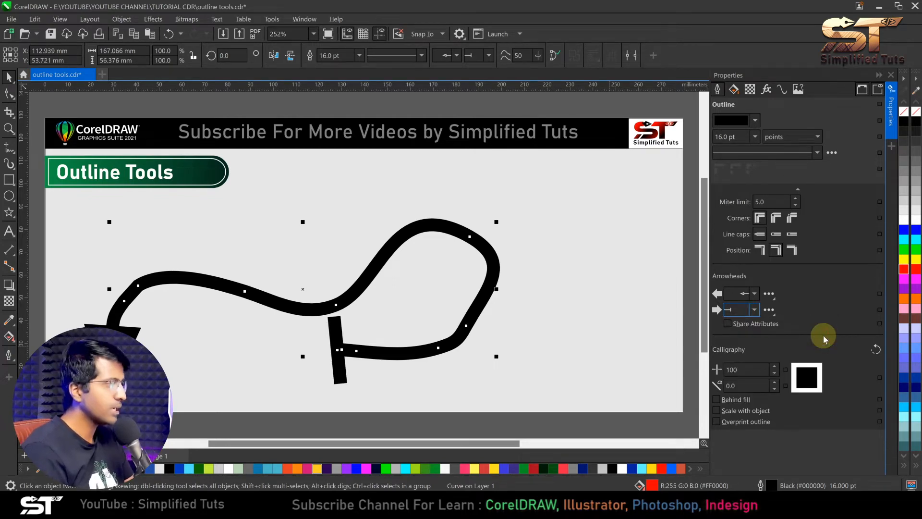
- Try a 2 pt outline width on the curve and set it to 10 pt
click(360, 55)
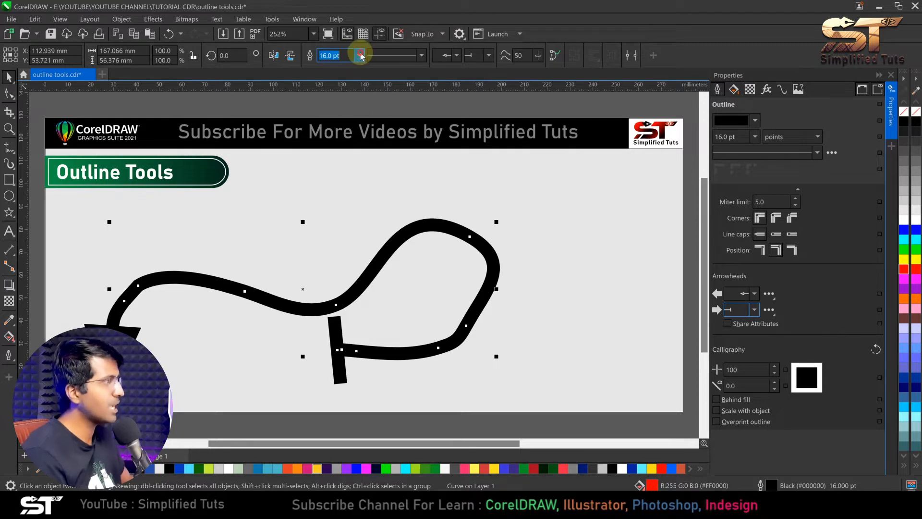
click(337, 120)
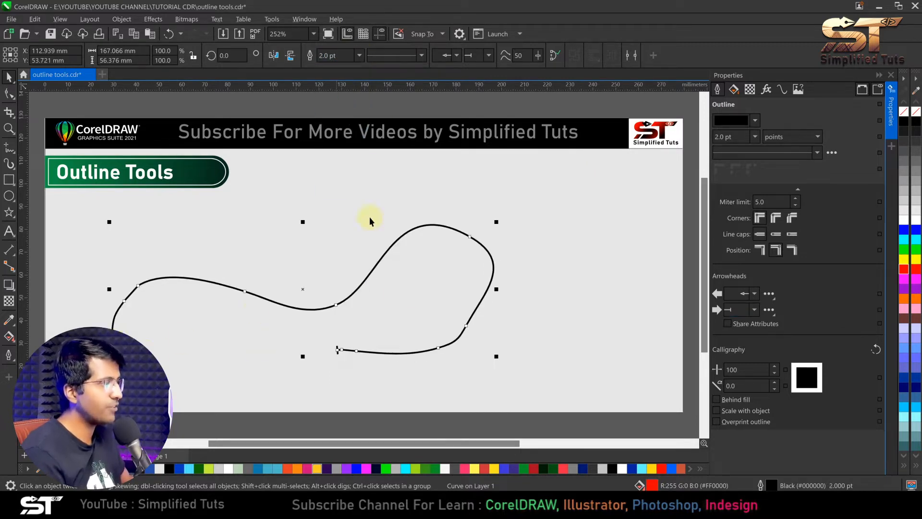
click(360, 55)
click(337, 159)
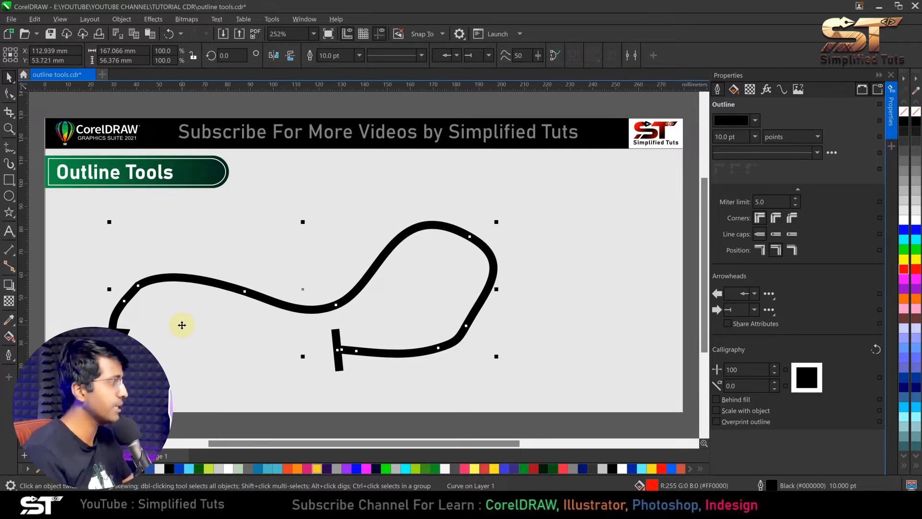
- Examine the options available for the curve's start and end arrowheads
click(768, 292)
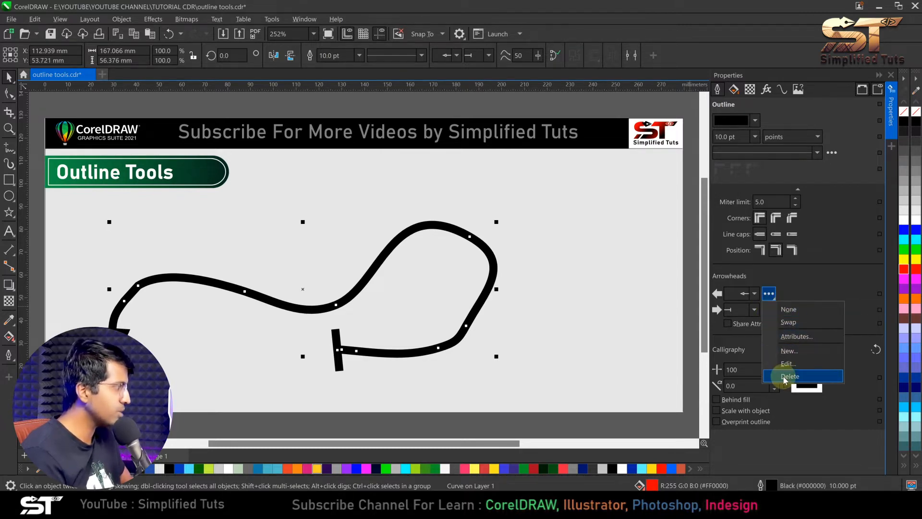
click(769, 291)
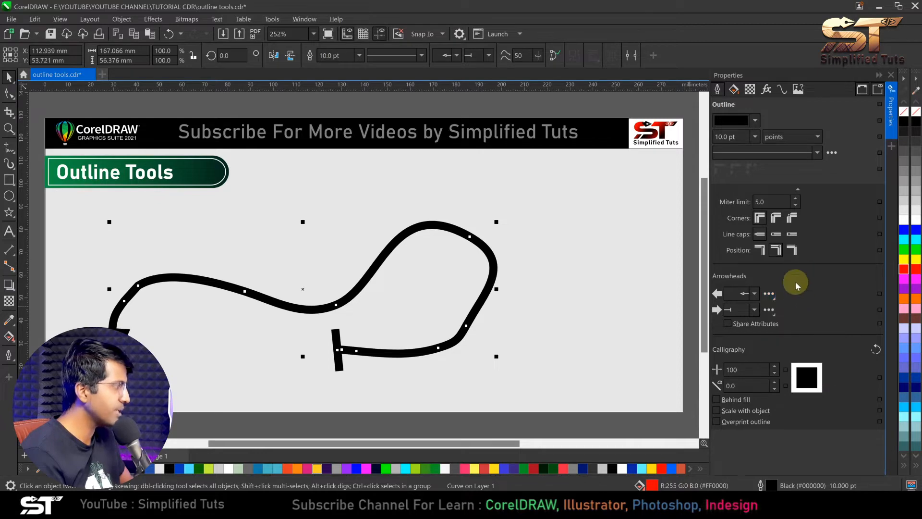
click(769, 310)
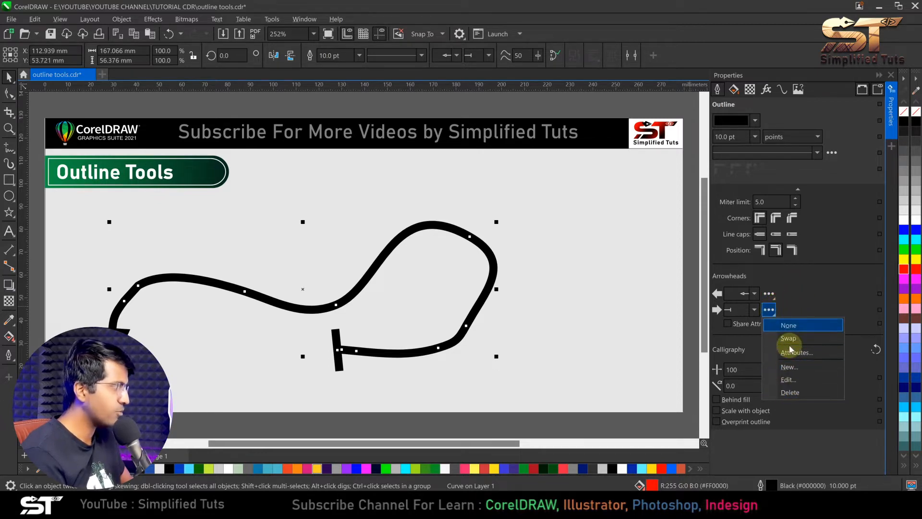
click(768, 294)
click(768, 294)
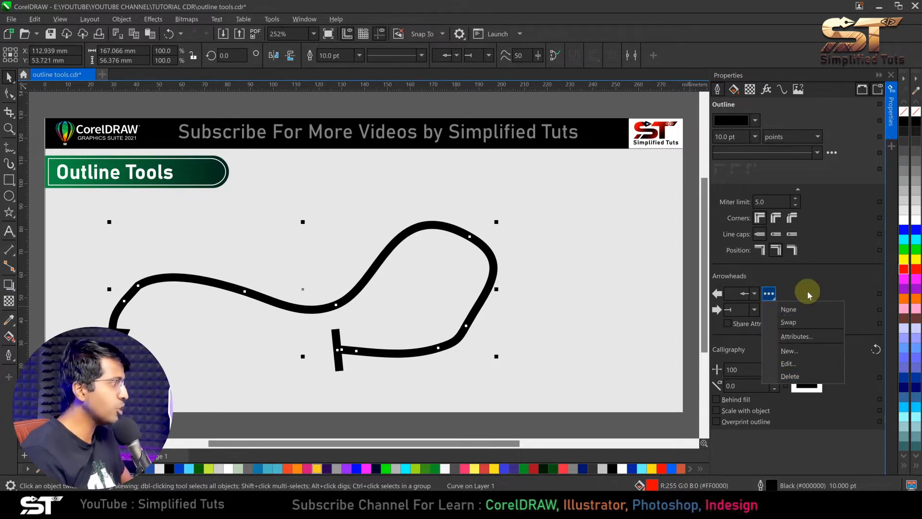
click(769, 310)
click(769, 309)
click(796, 294)
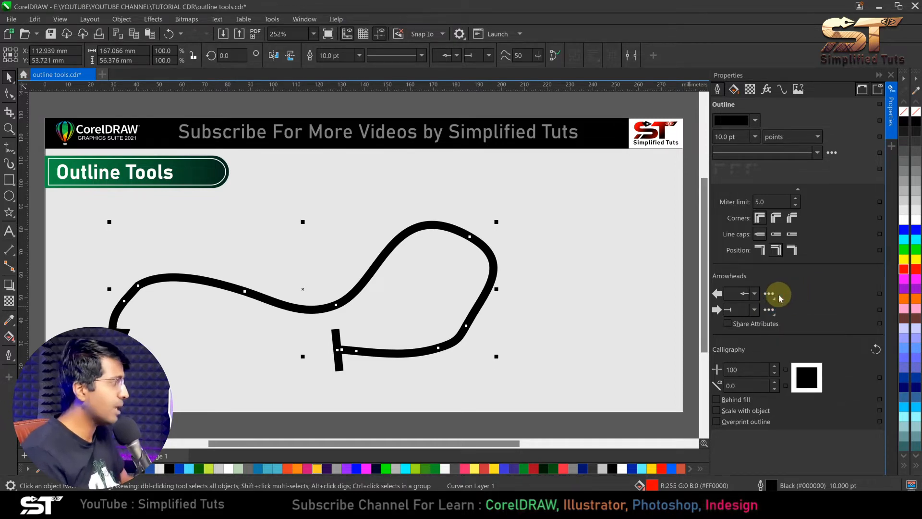
click(774, 295)
click(787, 293)
click(770, 310)
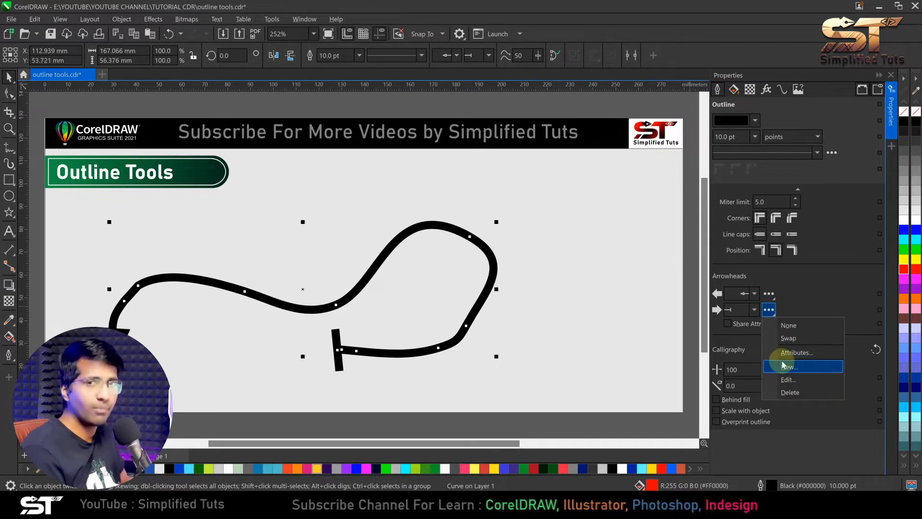
click(781, 296)
- Remove the arrowhead from the start of the curve by setting it to None
click(769, 294)
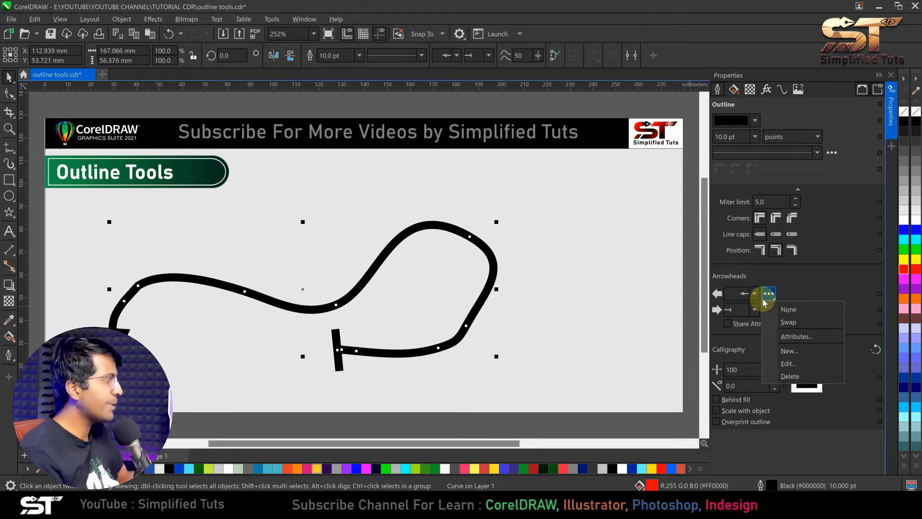
click(769, 295)
click(769, 295)
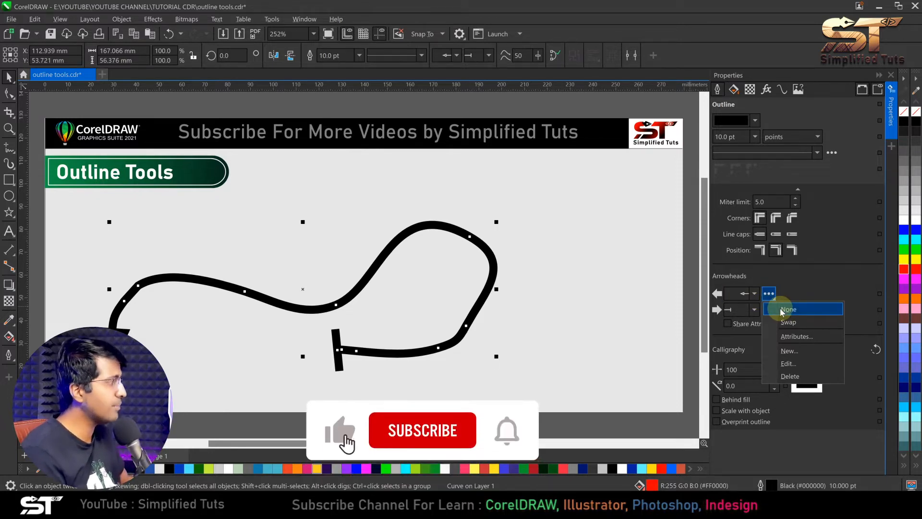
click(782, 310)
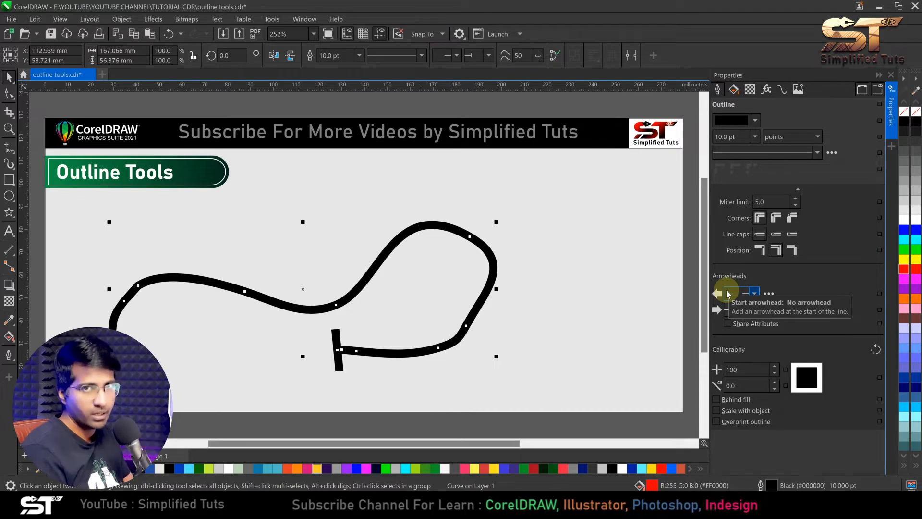
- Swap the start and end arrowheads of the curve
click(769, 293)
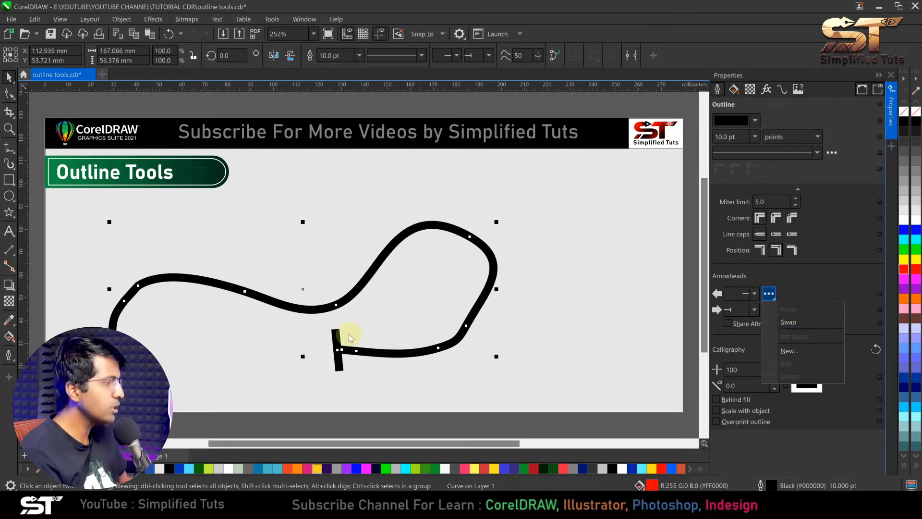
click(787, 322)
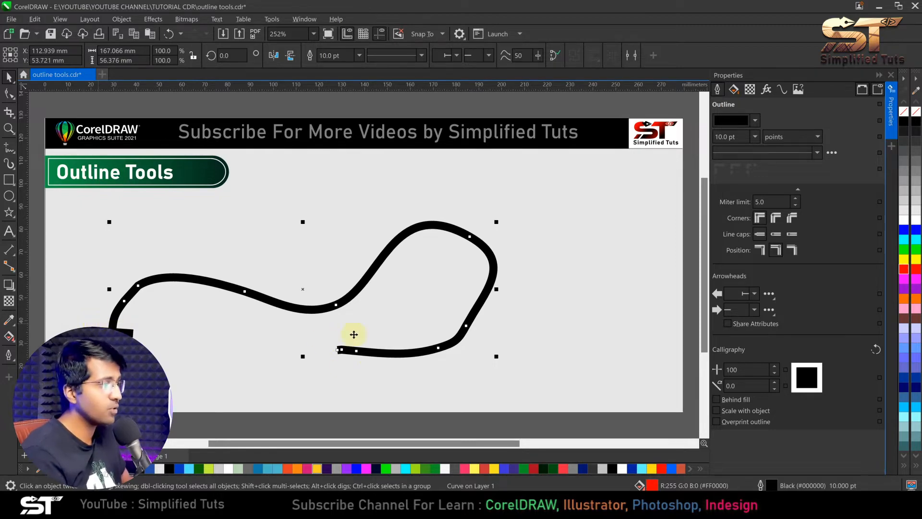
- Add a solid notched arrow to the curve's end and swap it with the bar arrowhead at the start
click(750, 293)
click(753, 288)
click(751, 308)
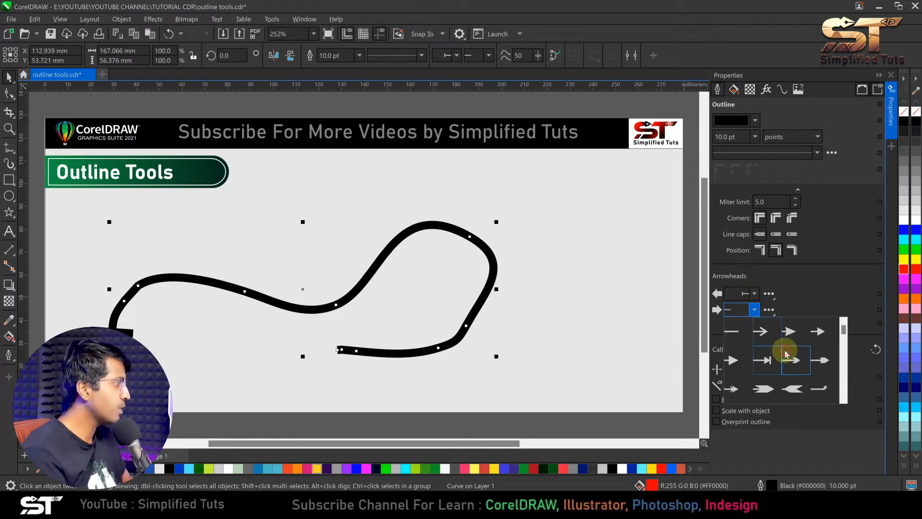
click(784, 350)
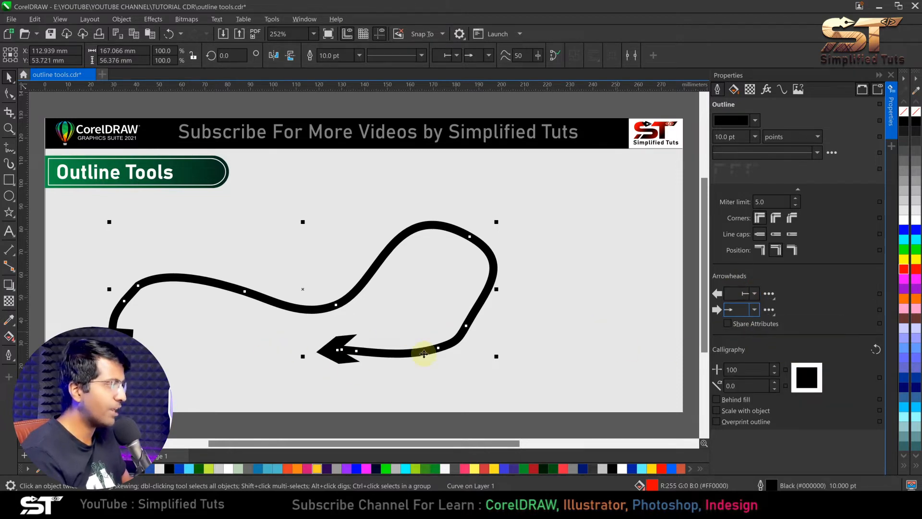
click(769, 294)
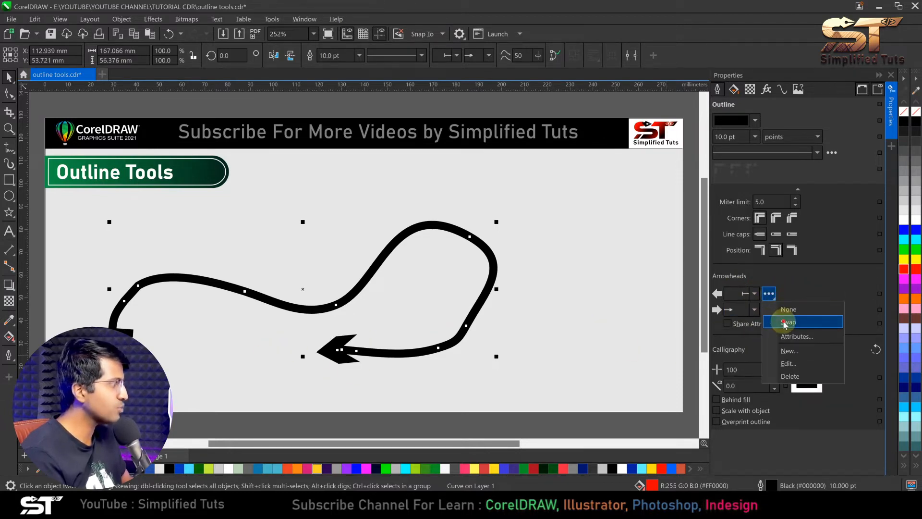
click(785, 325)
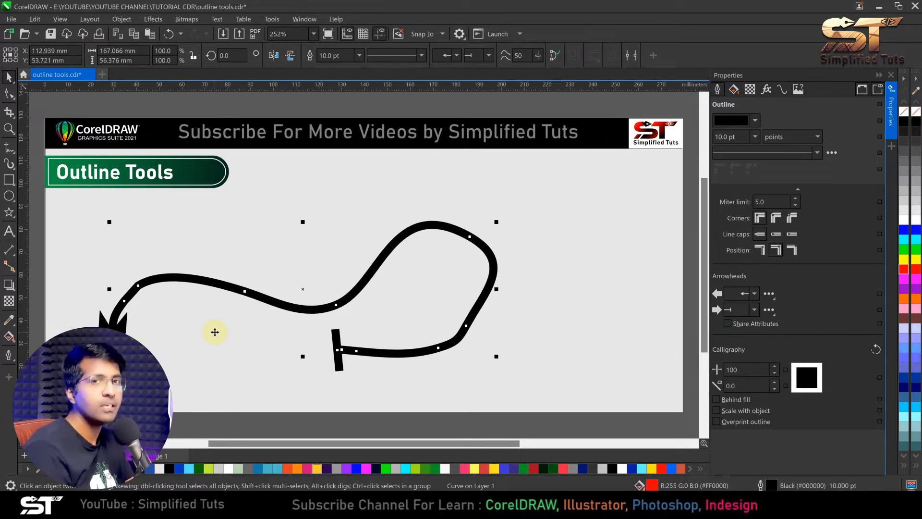
- Open the start arrowhead's attributes and step its length down to 51.74 pt with proportional sizing on
click(768, 295)
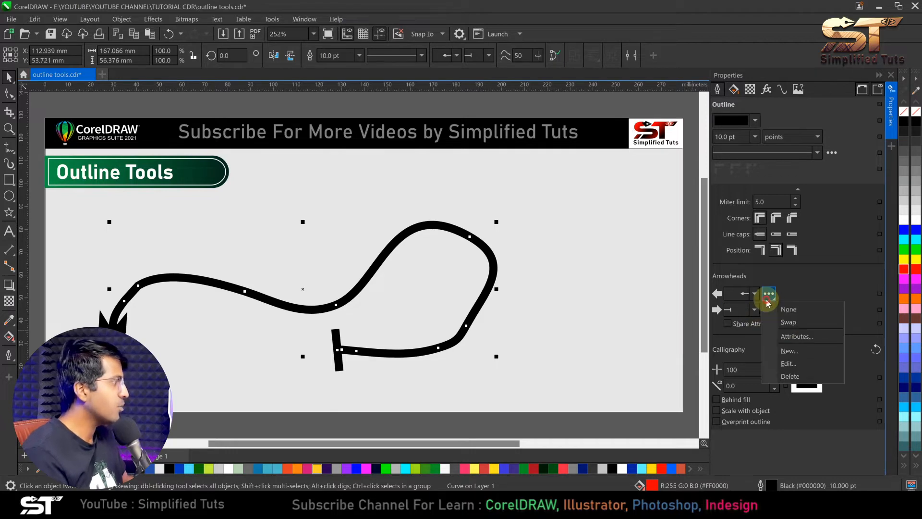
click(814, 340)
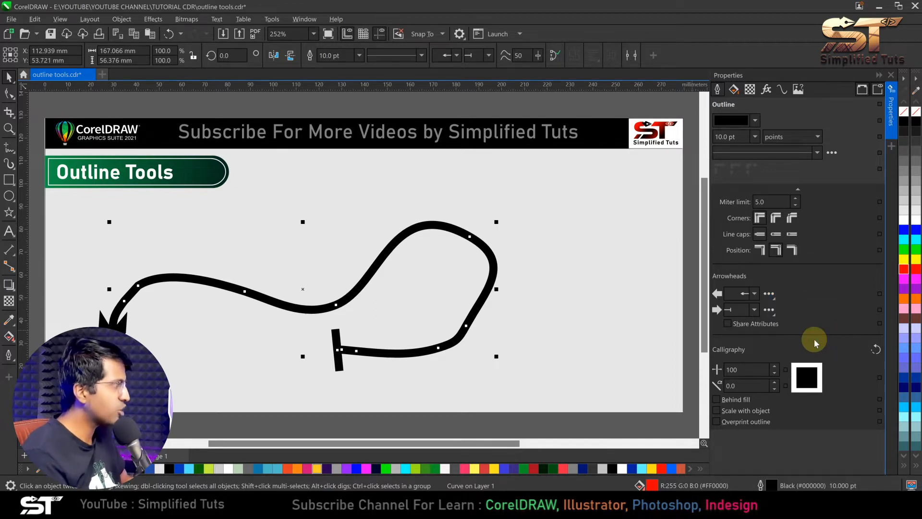
drag(431, 140, 624, 103)
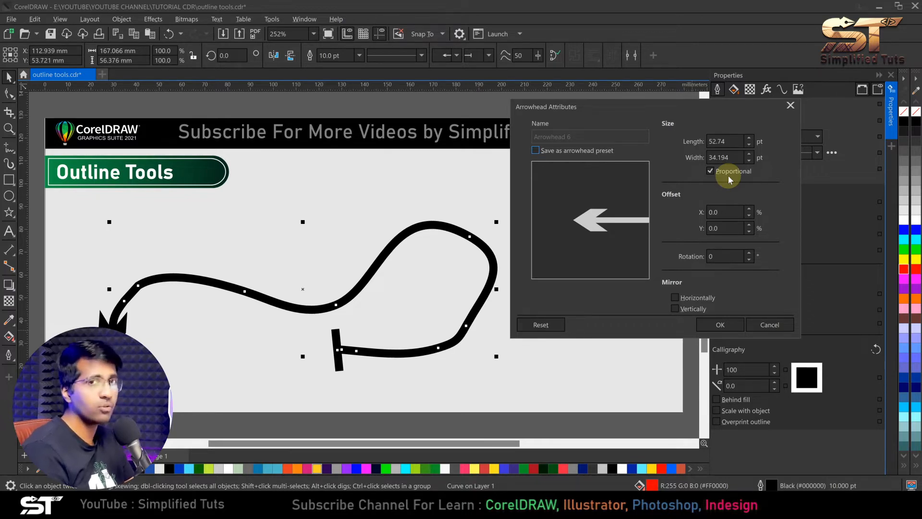
click(718, 141)
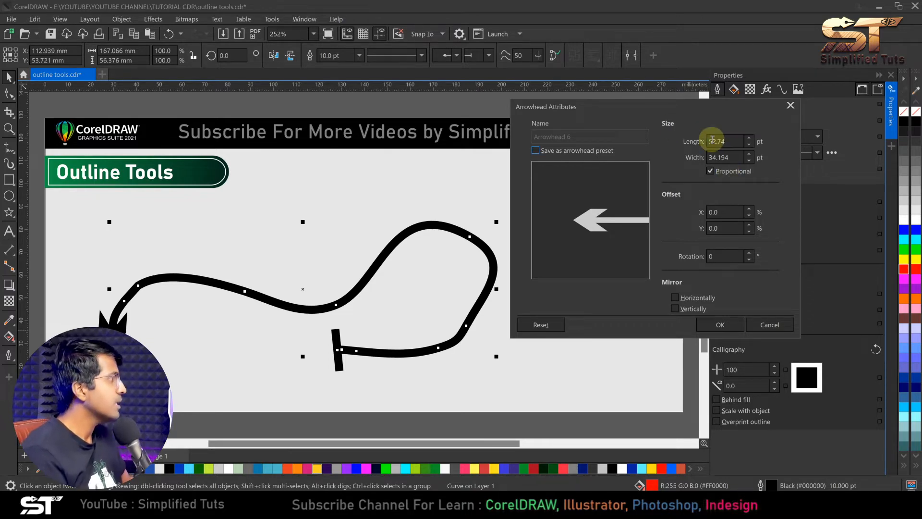
drag(737, 143, 710, 142)
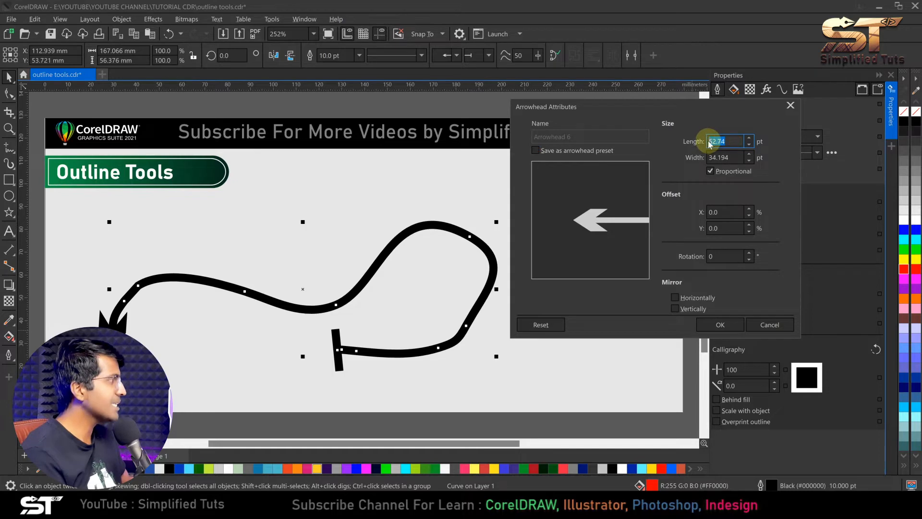
click(749, 146)
click(749, 145)
click(750, 145)
click(749, 145)
click(749, 145)
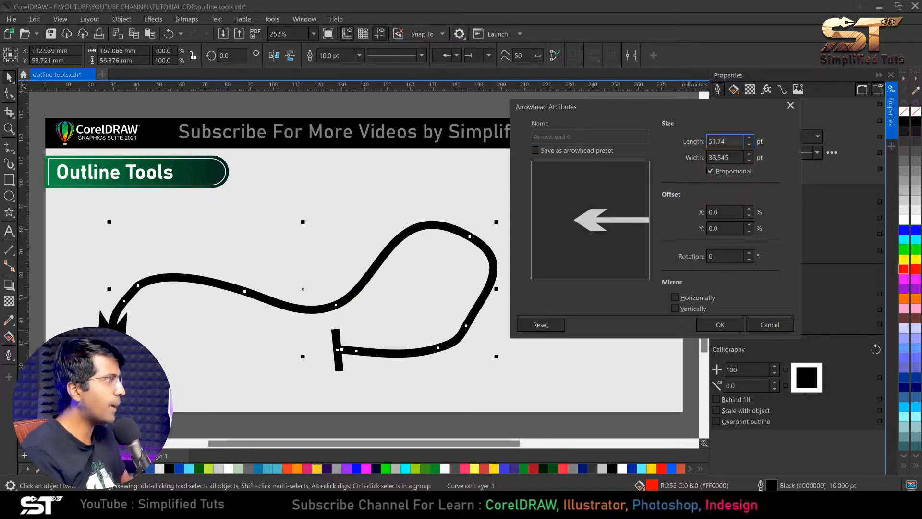
- Try a length of 5 pt and one of 80 pt for the start arrowhead with proportional sizing on
drag(739, 143, 707, 141)
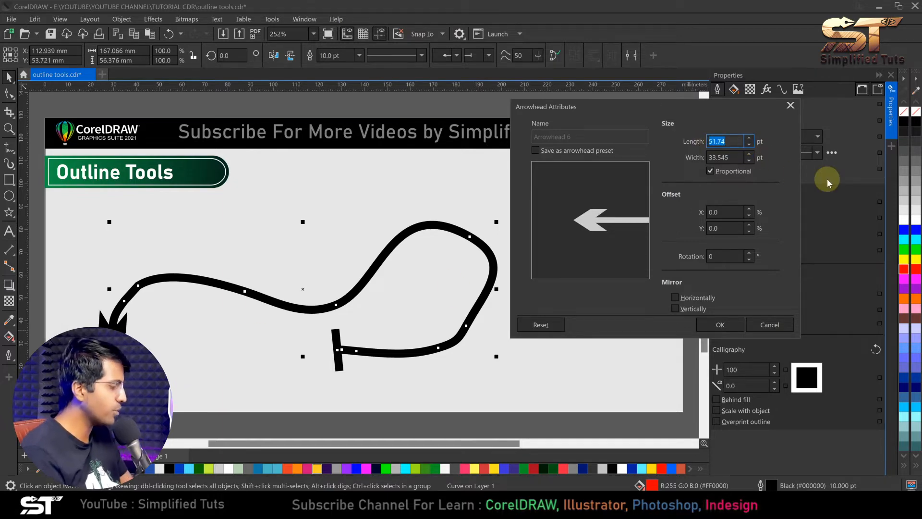
text(5)
click(732, 157)
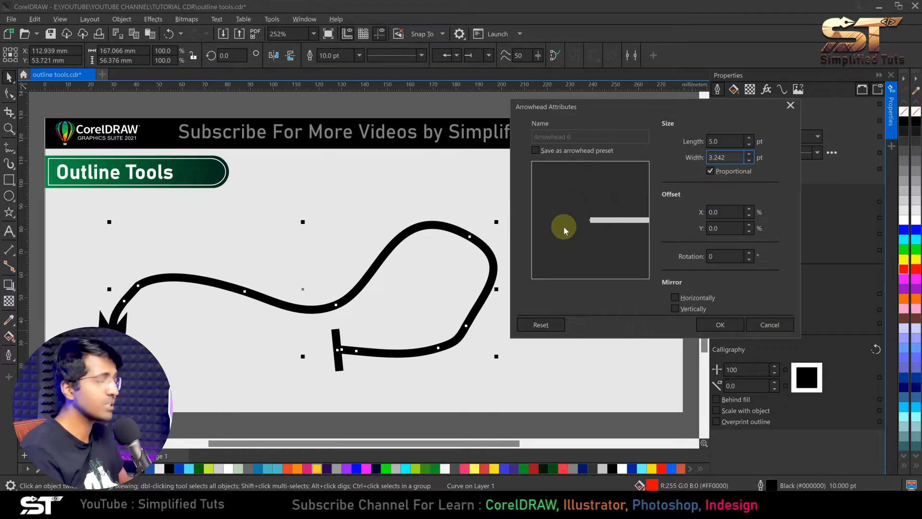
click(720, 141)
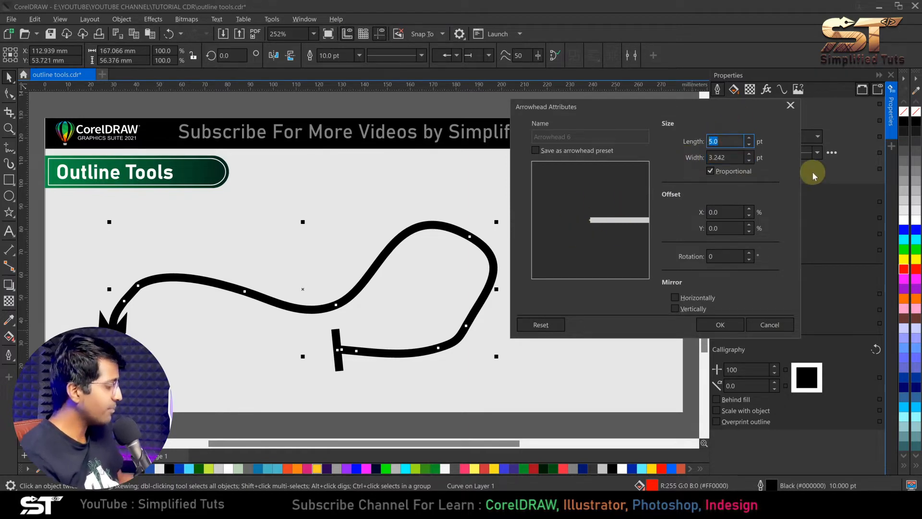
text(80)
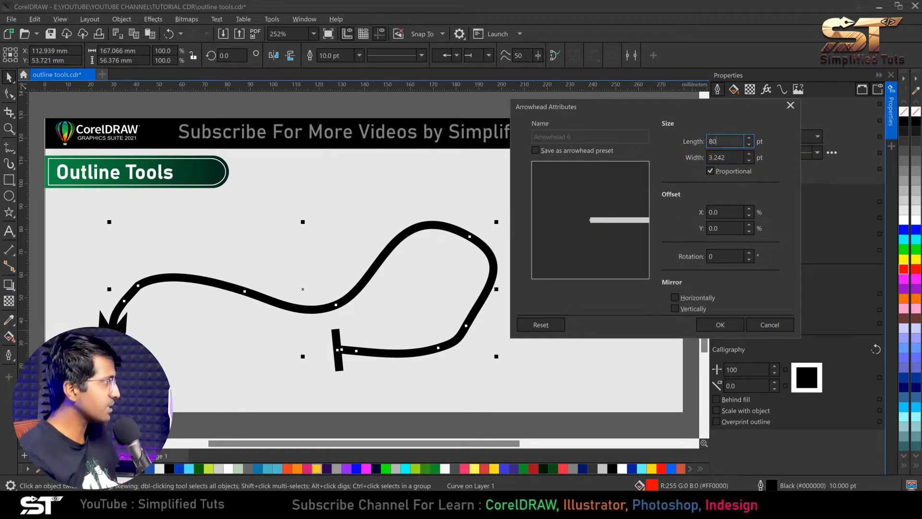
click(738, 158)
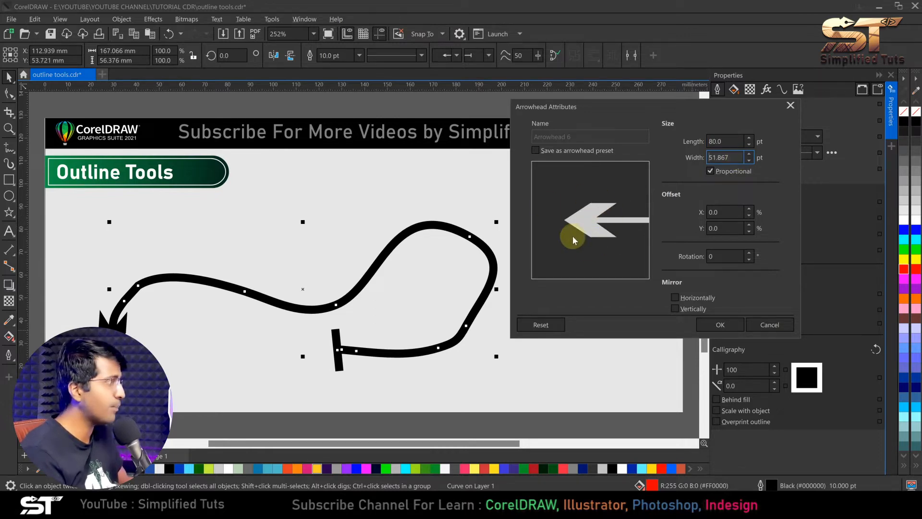
- Set the start arrowhead's width to 30 pt while keeping its size proportional
drag(737, 157, 703, 157)
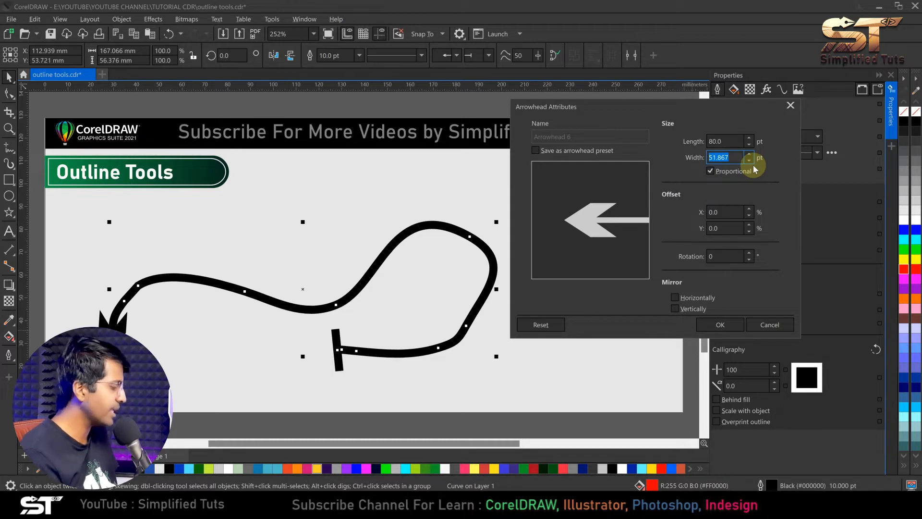
text(30)
click(724, 140)
drag(725, 141, 702, 141)
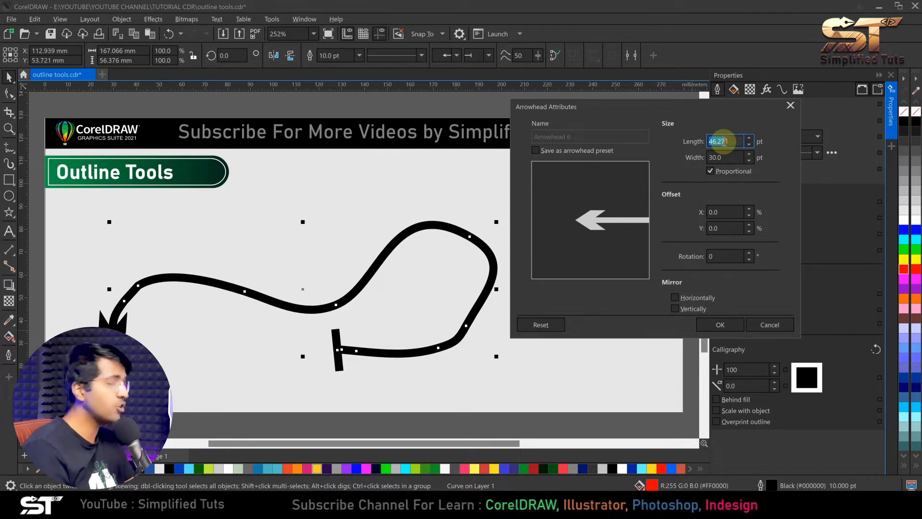
- Turn off proportional sizing and set the start arrowhead's length to 80 pt and width to 10 pt
click(711, 171)
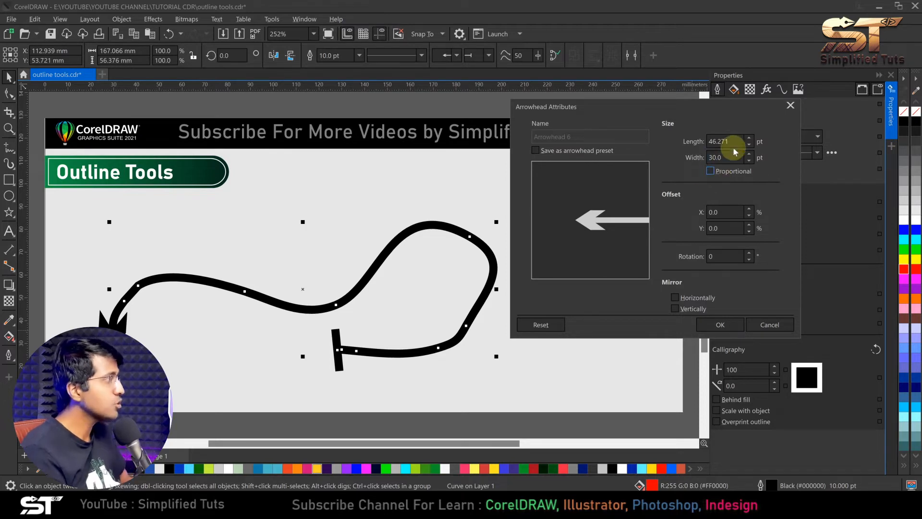
drag(738, 141, 704, 142)
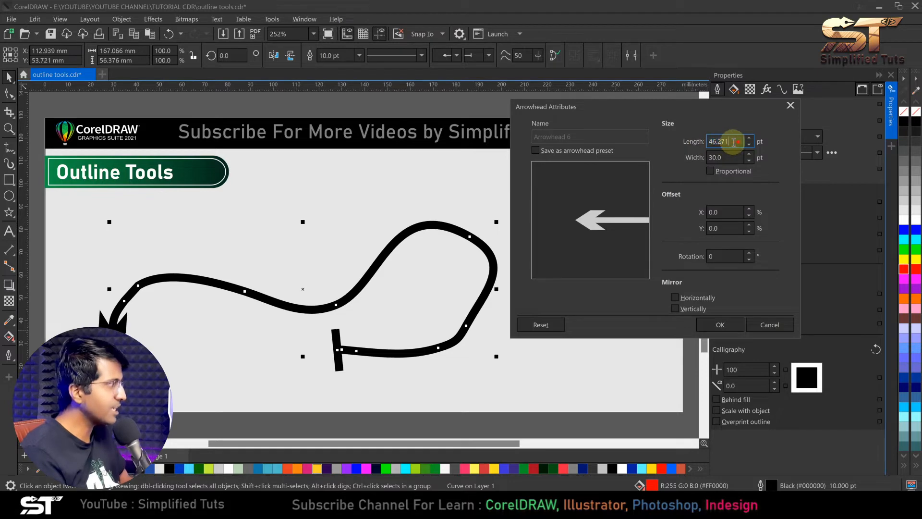
text(80)
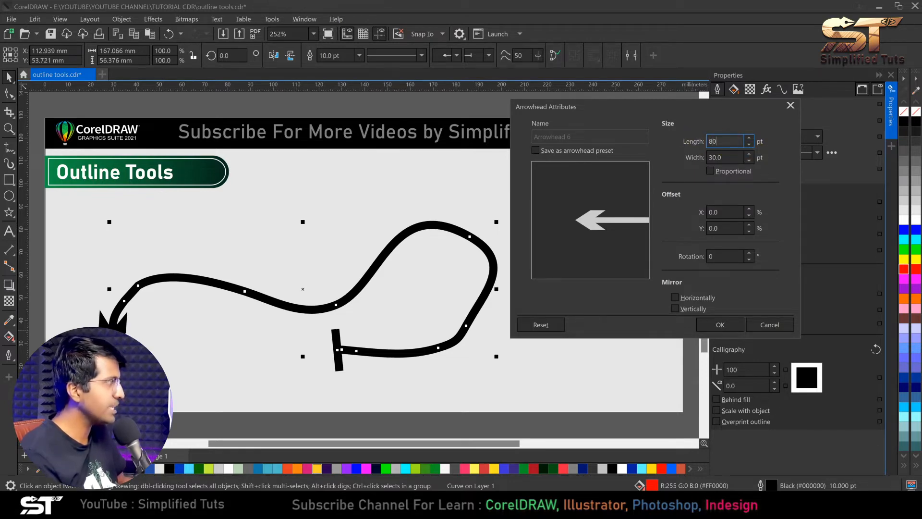
click(731, 158)
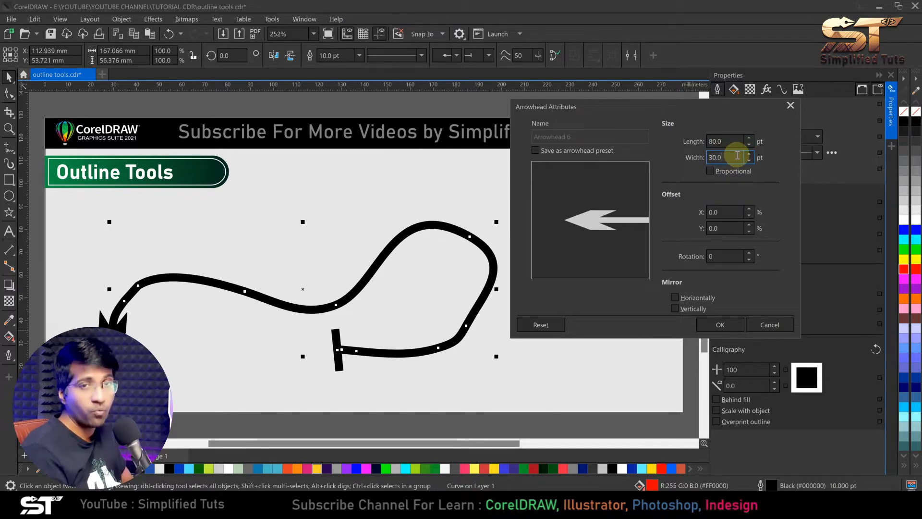
double_click(734, 157)
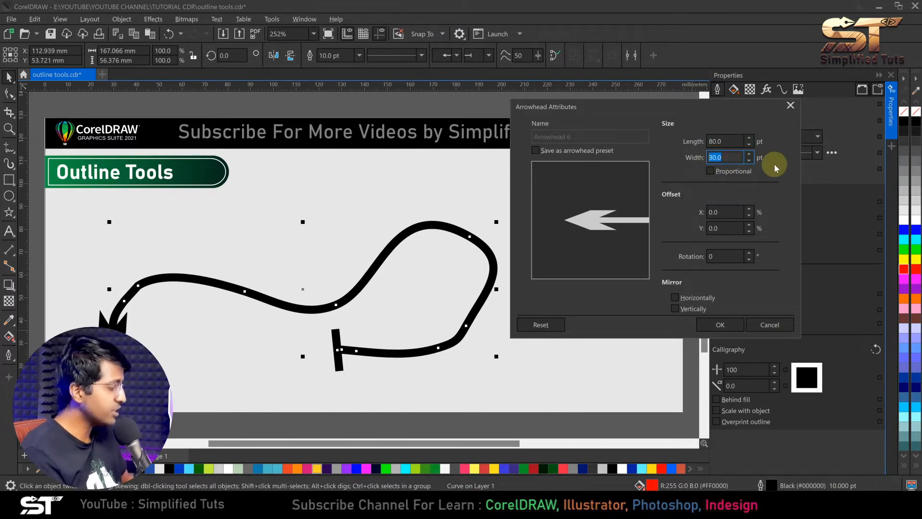
text(10)
click(735, 141)
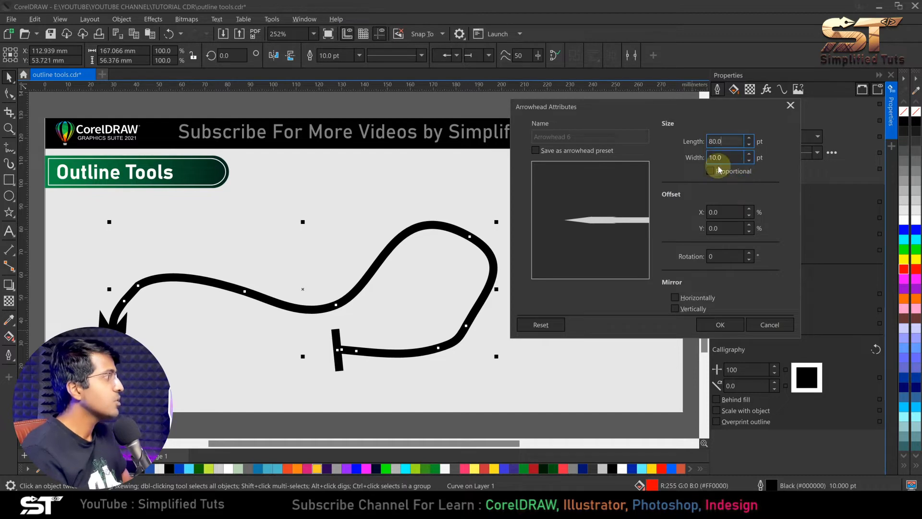
- Turn proportional sizing back on and apply a length of 50 pt to the start arrowhead
click(713, 172)
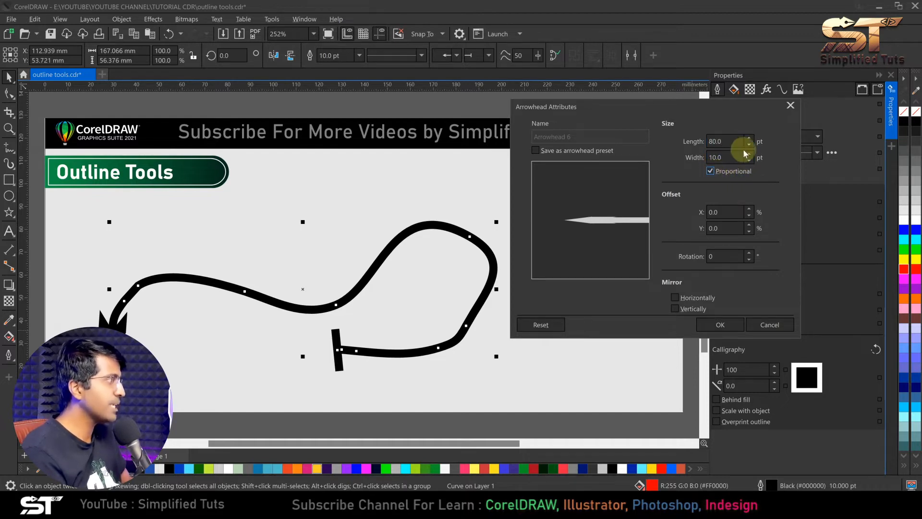
drag(724, 141, 702, 143)
text(50)
key(Return)
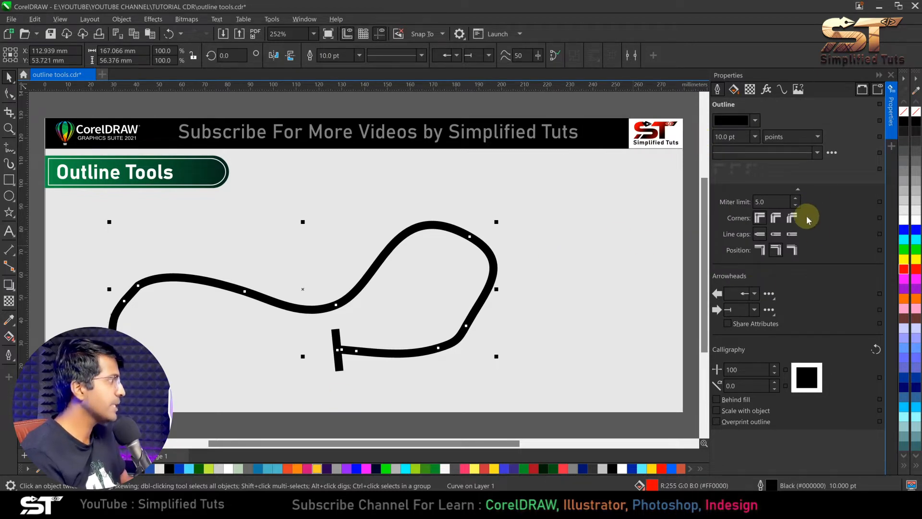
- Reopen the start arrowhead's attributes and set its width to 60 pt
click(769, 294)
click(790, 336)
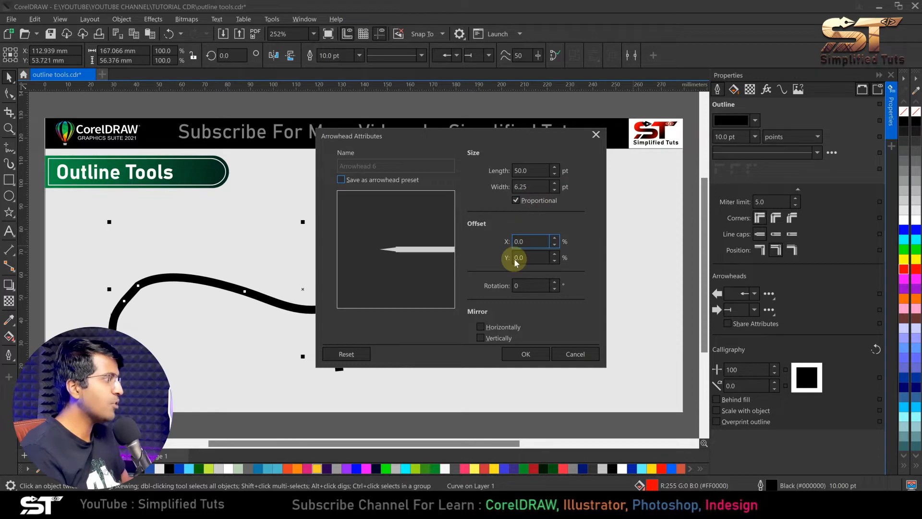
double_click(534, 173)
double_click(528, 186)
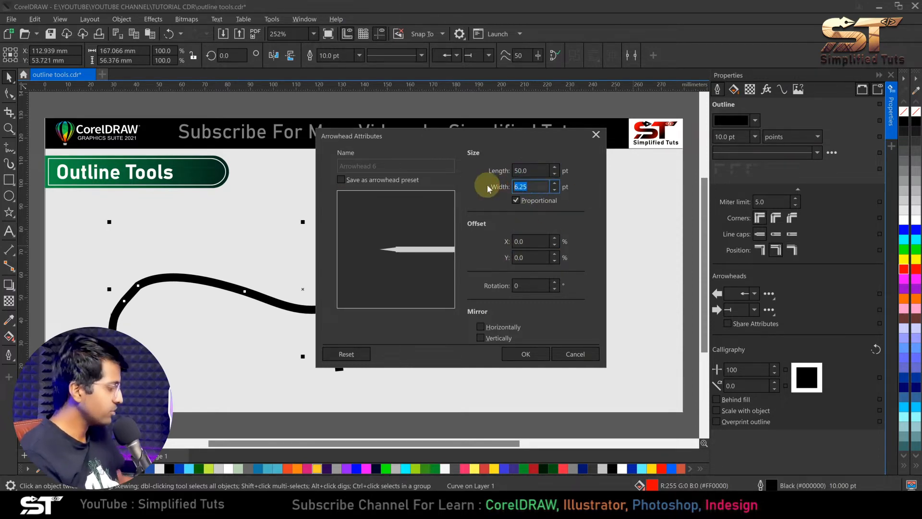
text(60)
double_click(533, 172)
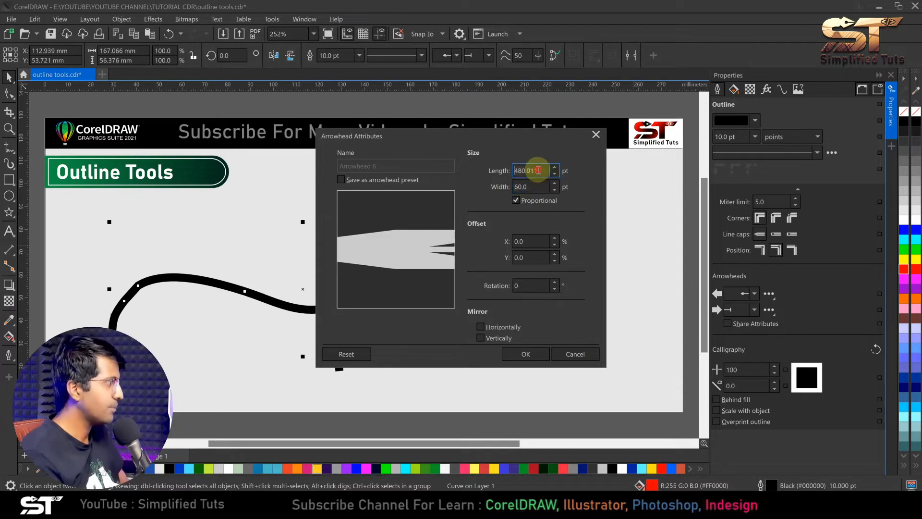
- Set the start arrowhead's length to 50 pt with proportional sizing off, and turn proportional sizing back on
click(516, 200)
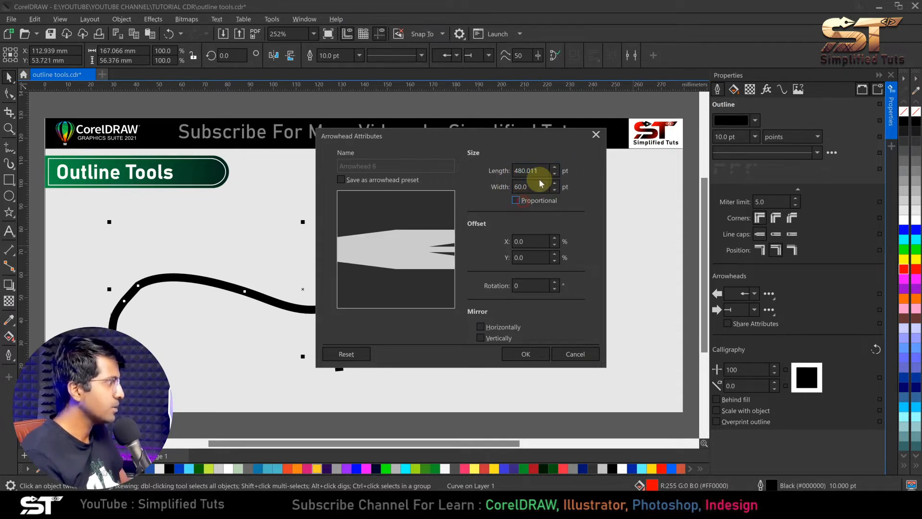
double_click(528, 171)
text(50)
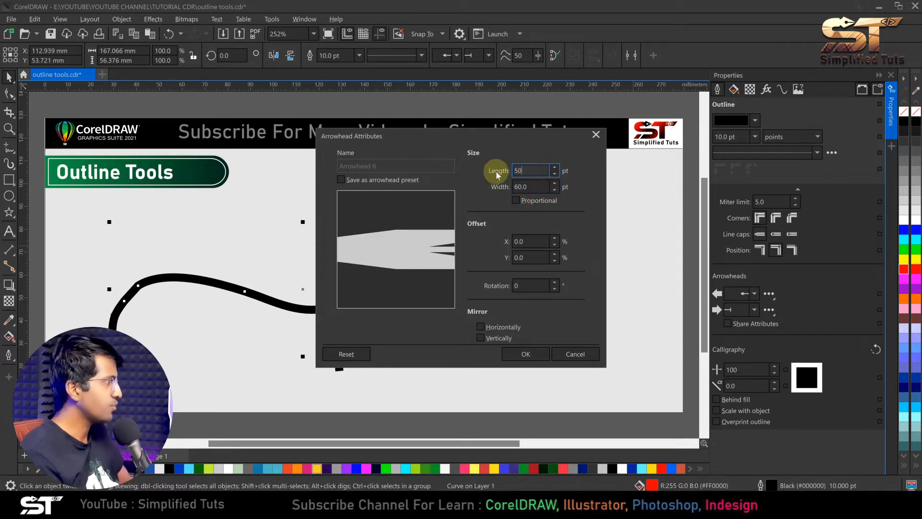
click(536, 187)
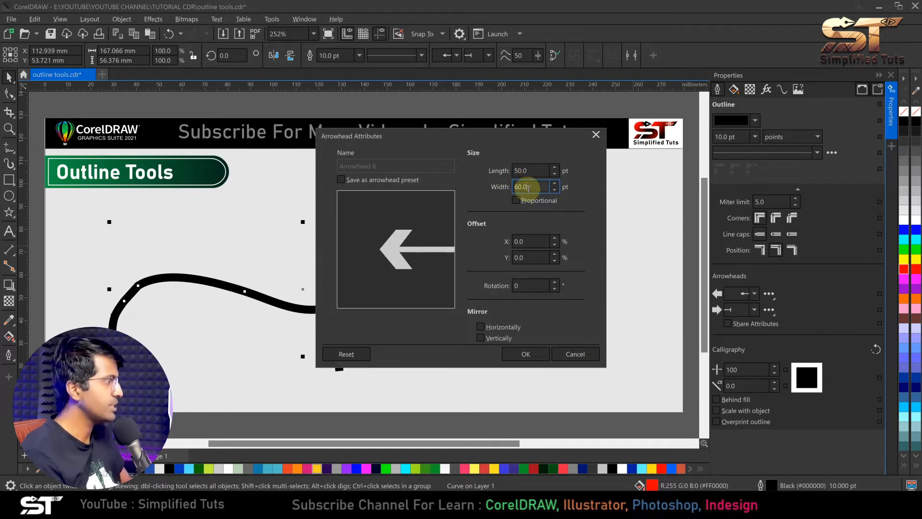
click(516, 200)
- Set the start arrowhead's X offset and Y offset both to 50%
click(541, 241)
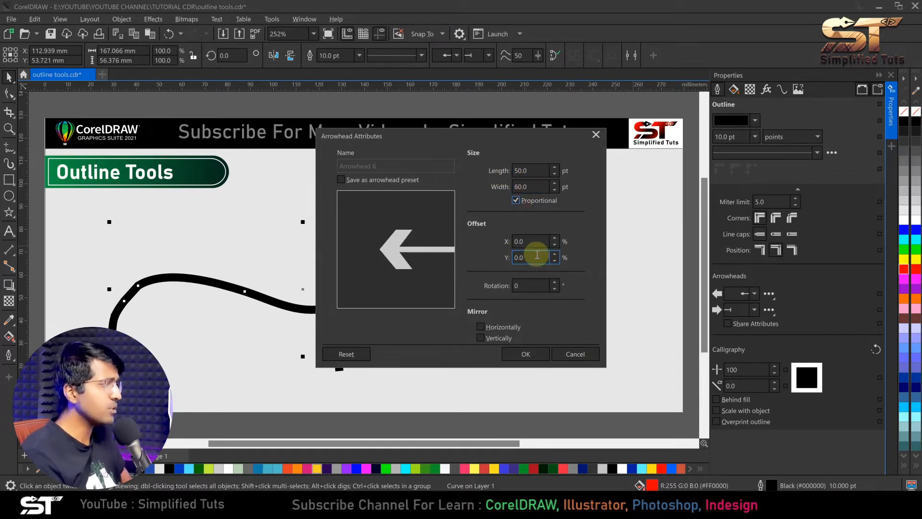
double_click(524, 240)
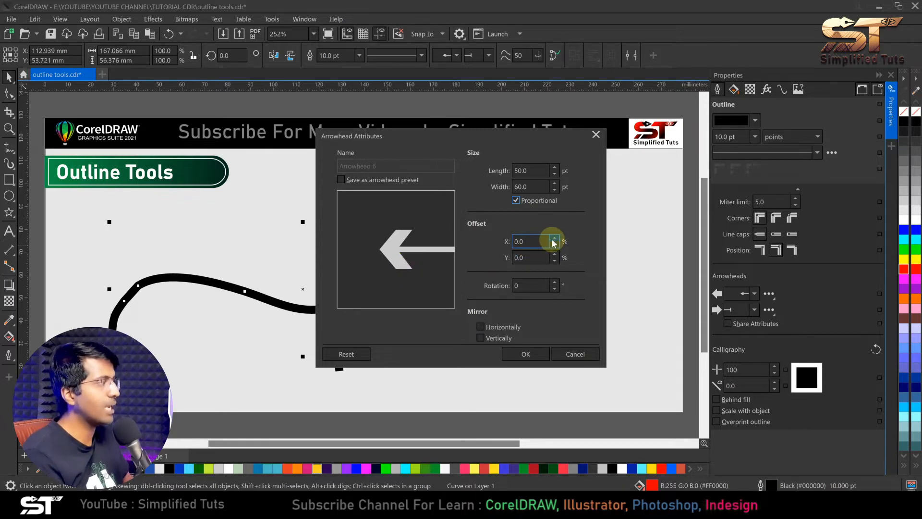
drag(534, 242, 505, 242)
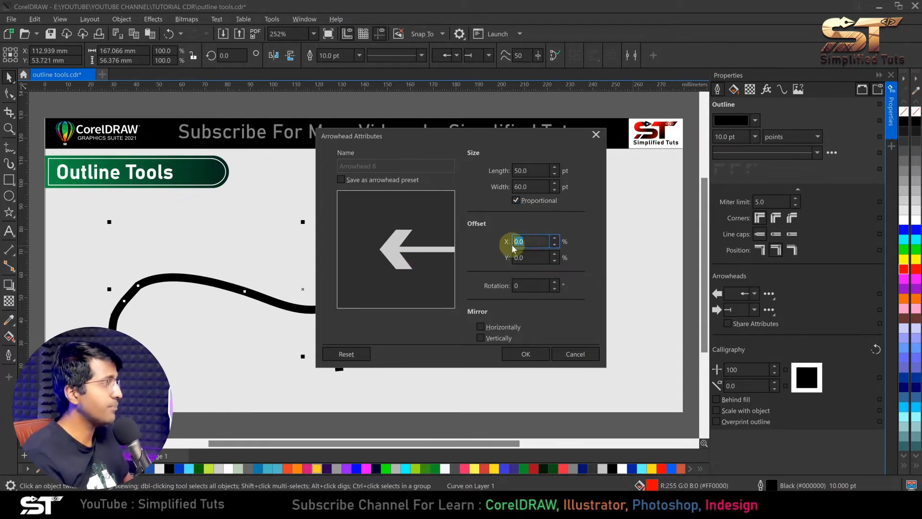
text(50)
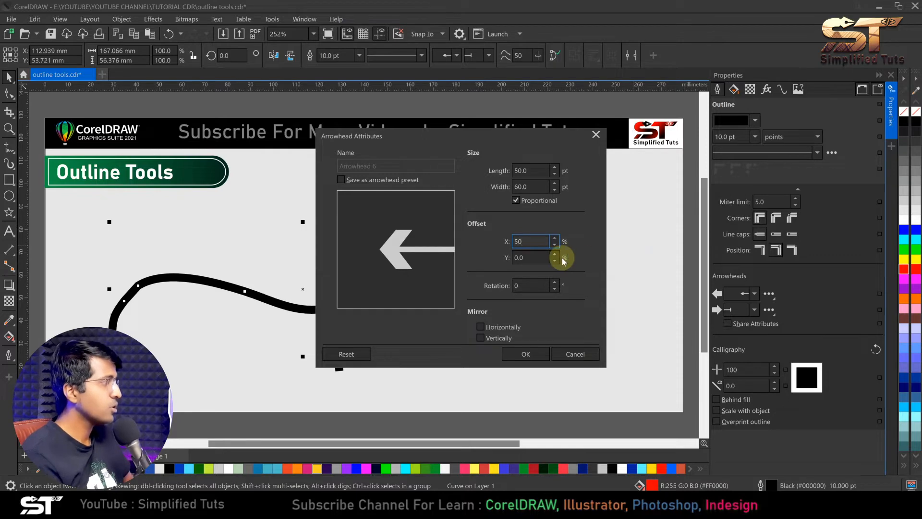
click(533, 258)
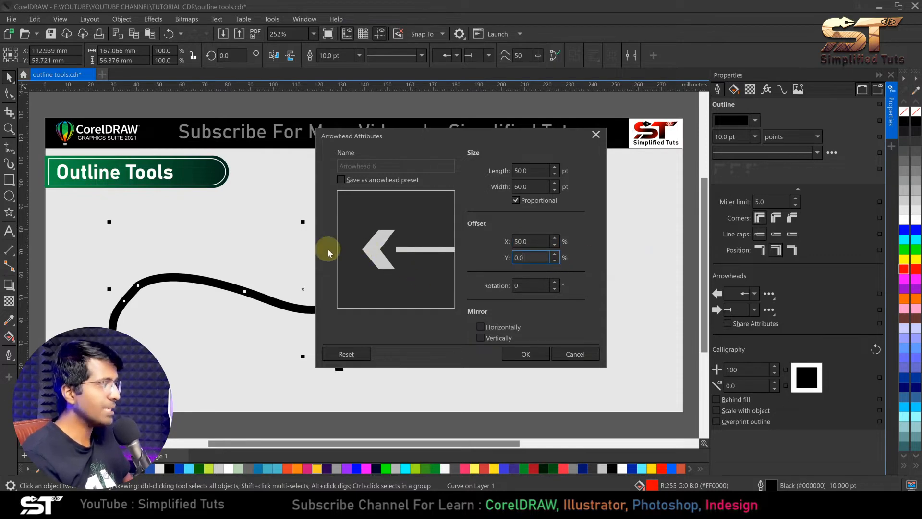
drag(535, 259, 509, 258)
text(50)
click(533, 241)
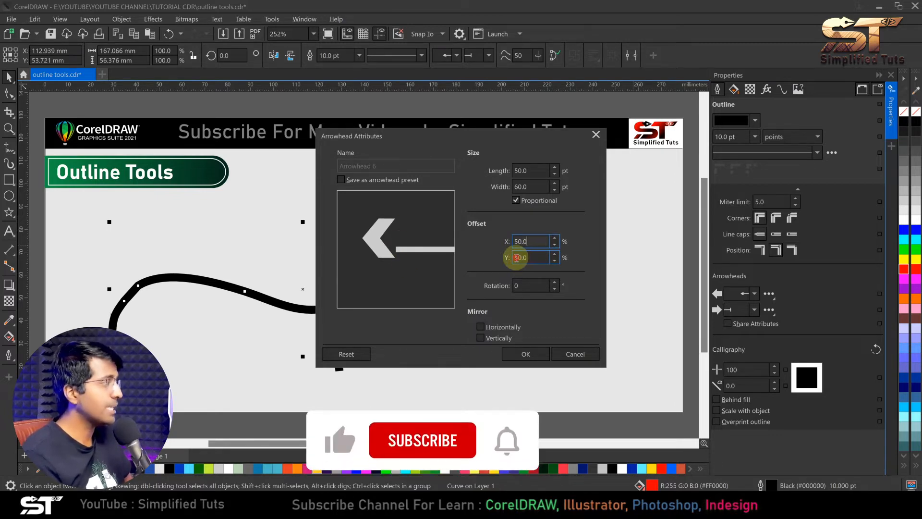
- Make both start arrowhead offsets negative, with Y at -50% and X at -50%
click(516, 258)
text(-)
click(535, 242)
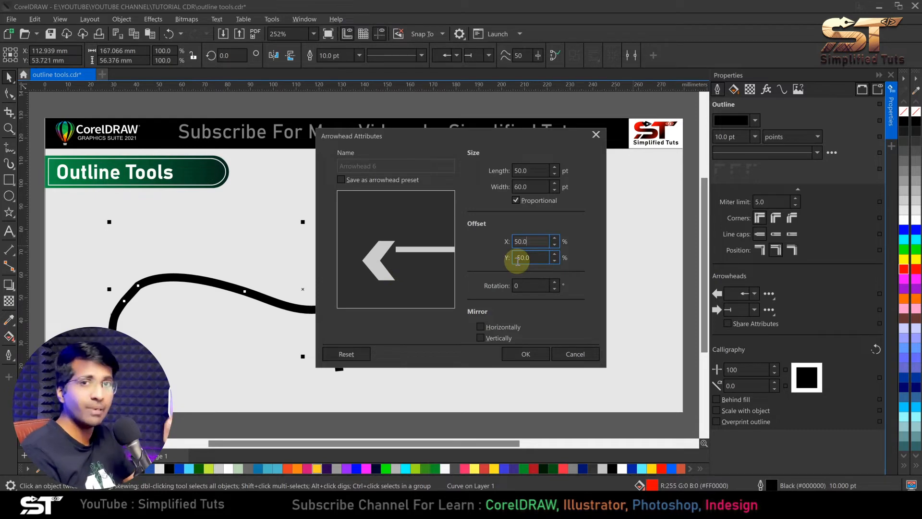
double_click(513, 240)
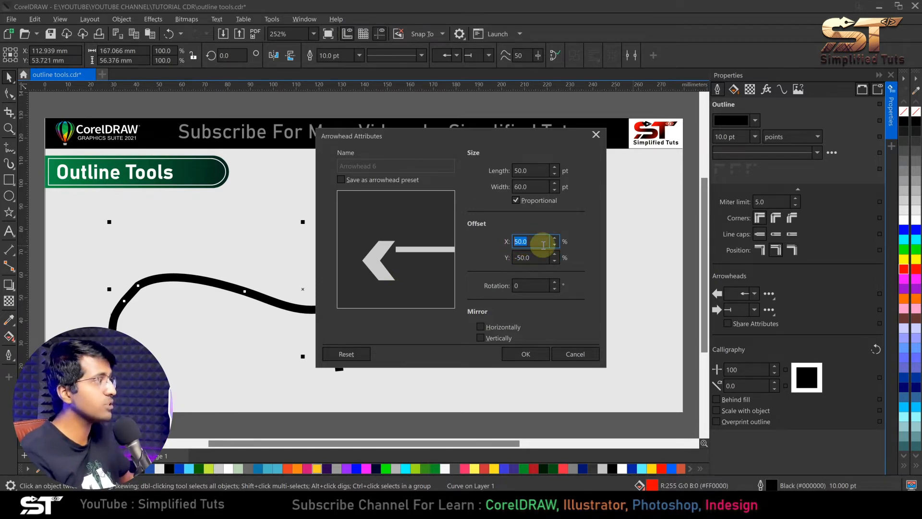
click(518, 242)
click(515, 241)
text(-)
click(537, 257)
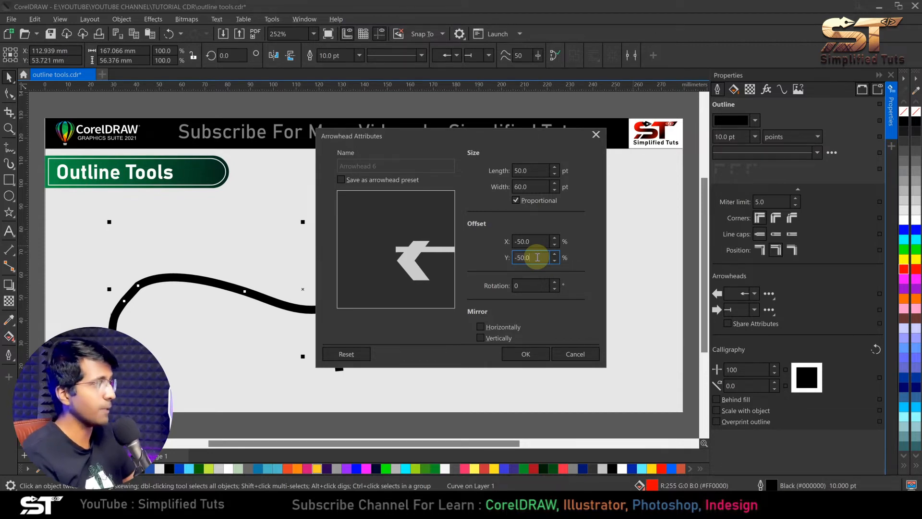
- Set the start arrowhead's rotation to 60 degrees
click(527, 286)
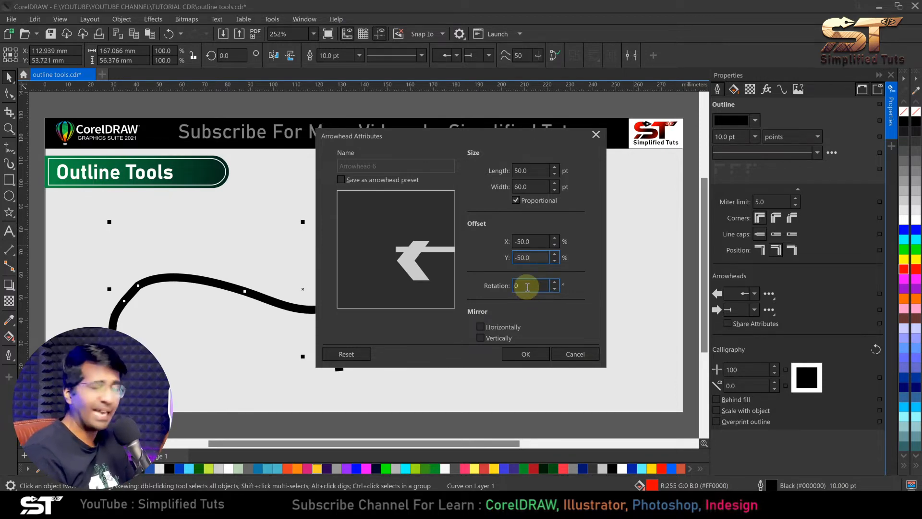
click(527, 287)
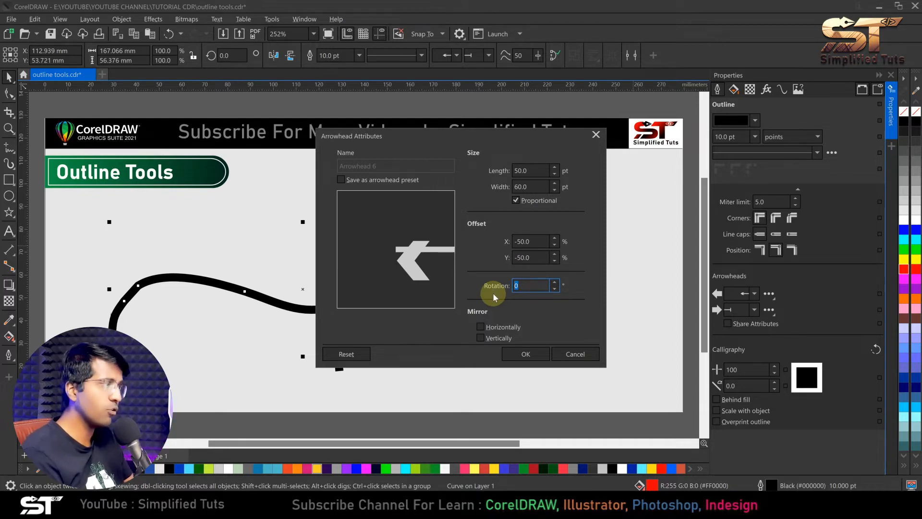
text(66)
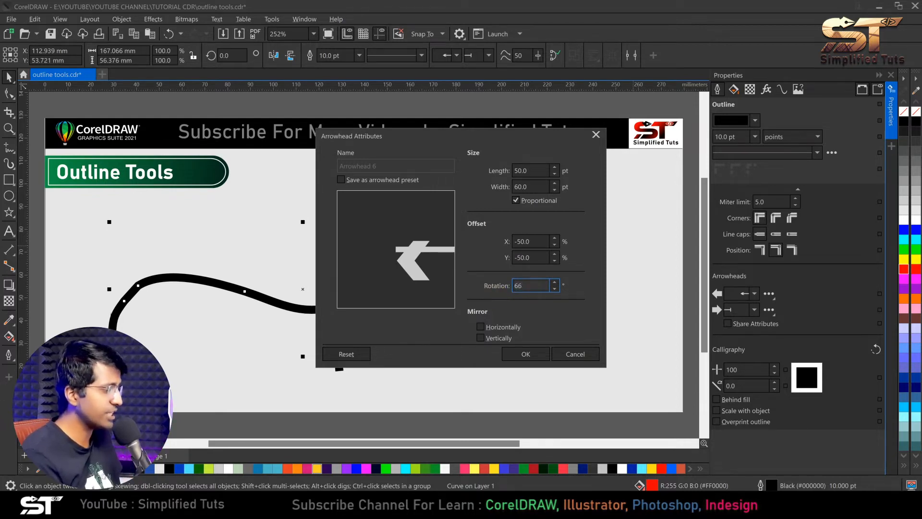
text(0)
- Set the start arrowhead's X and Y offsets back to 0% and its rotation to 0 degrees
click(534, 256)
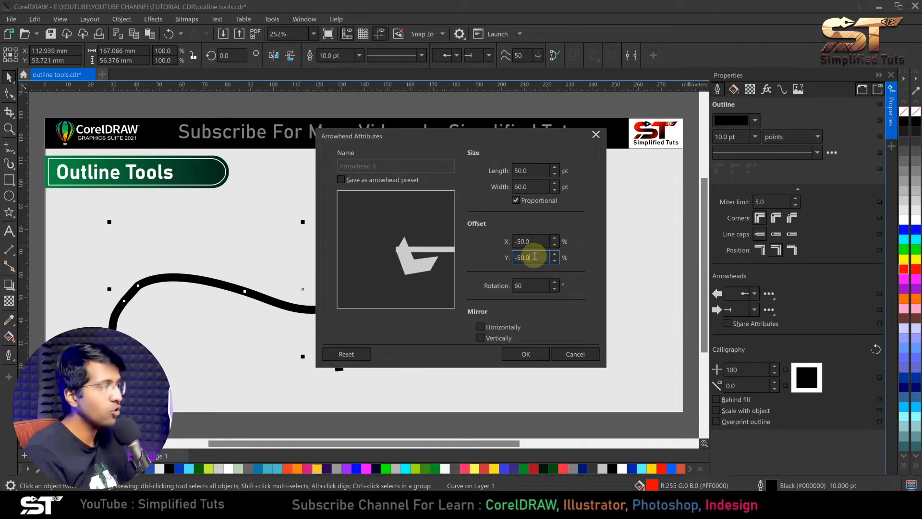
text(0)
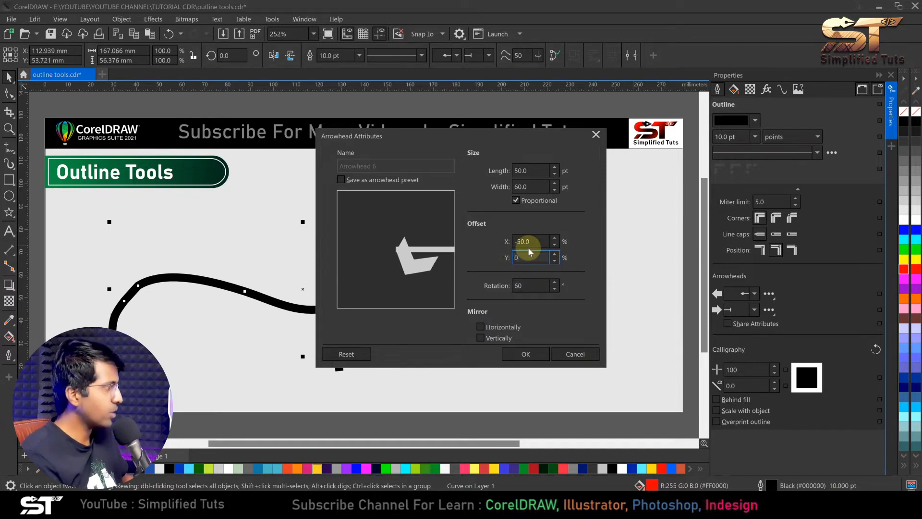
click(529, 241)
text(0)
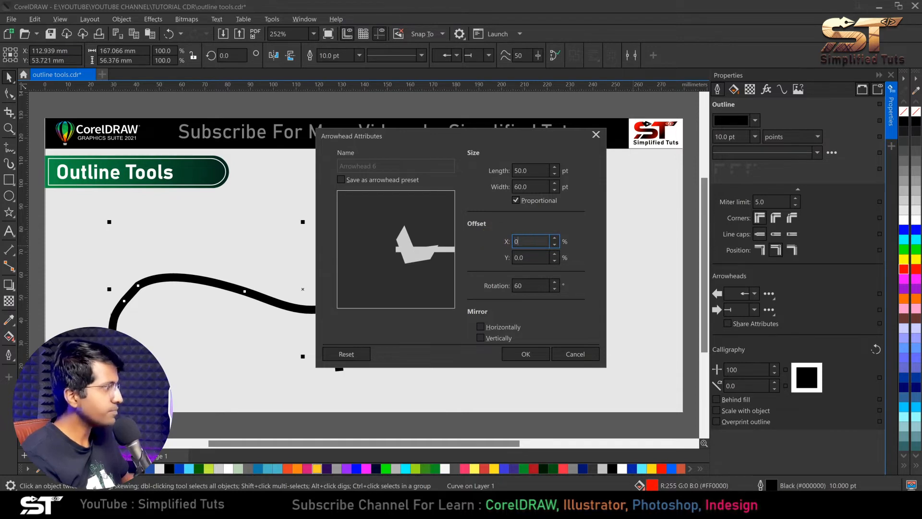
click(525, 255)
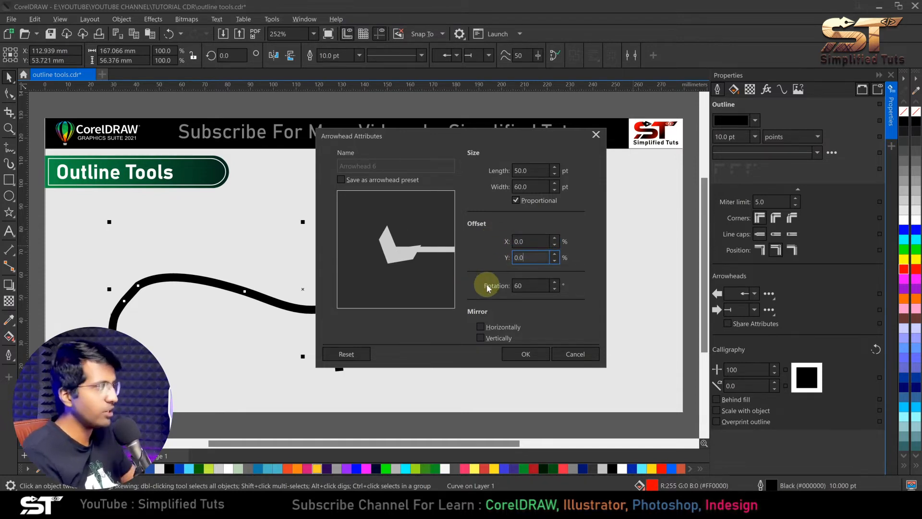
click(529, 286)
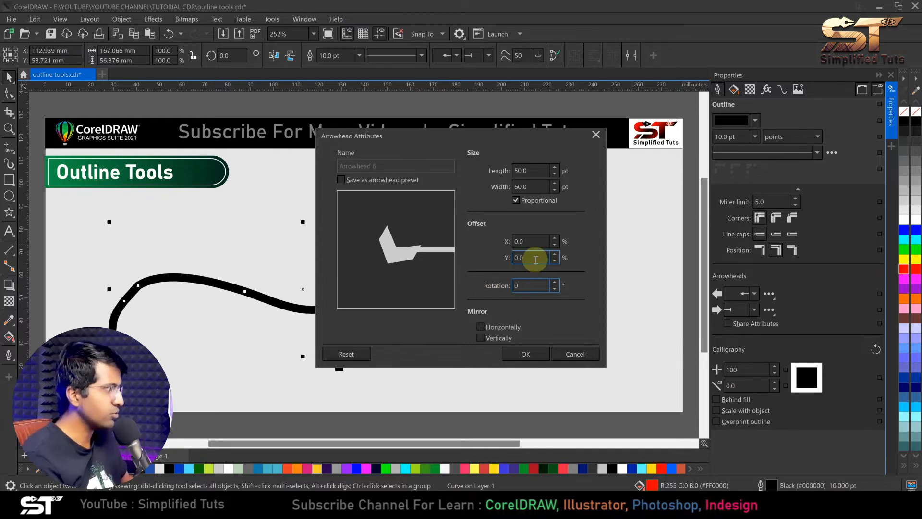
click(536, 260)
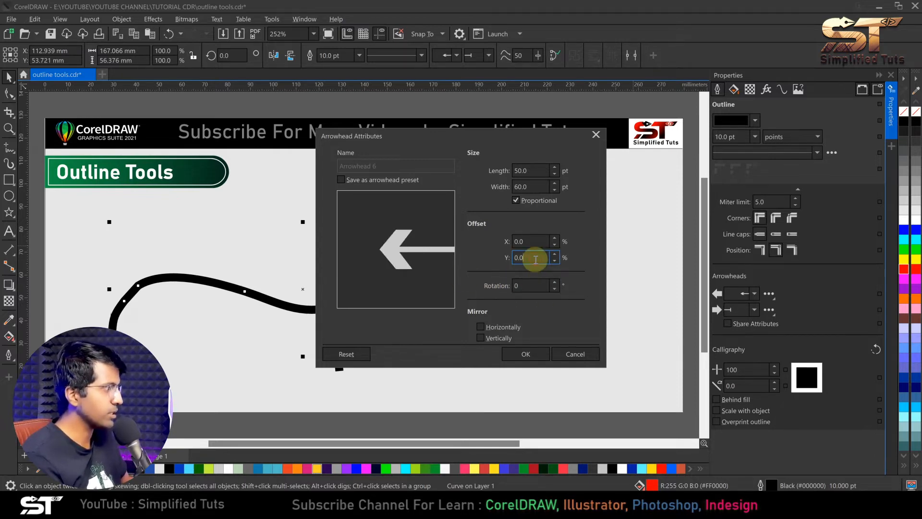
- Try mirroring the start arrowhead vertically, and cancel the attribute changes
click(502, 332)
click(500, 332)
click(501, 331)
click(501, 333)
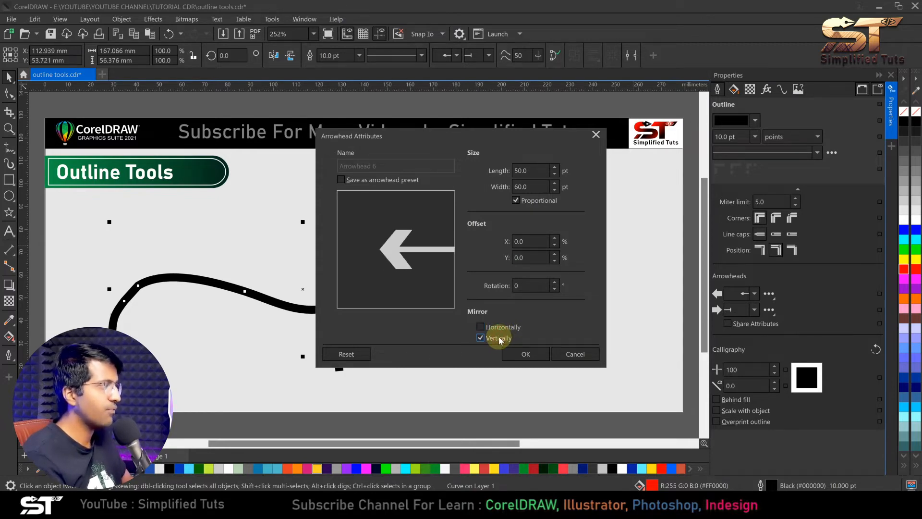
click(495, 336)
click(493, 335)
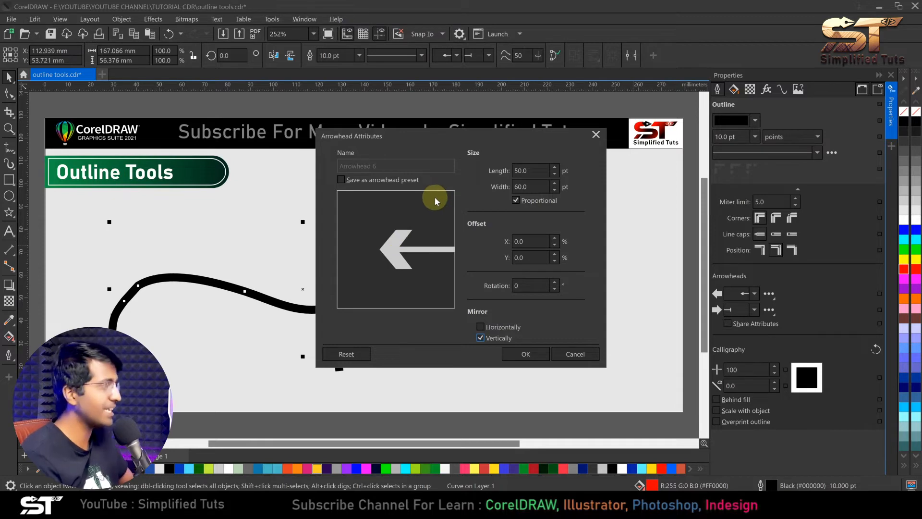
click(578, 354)
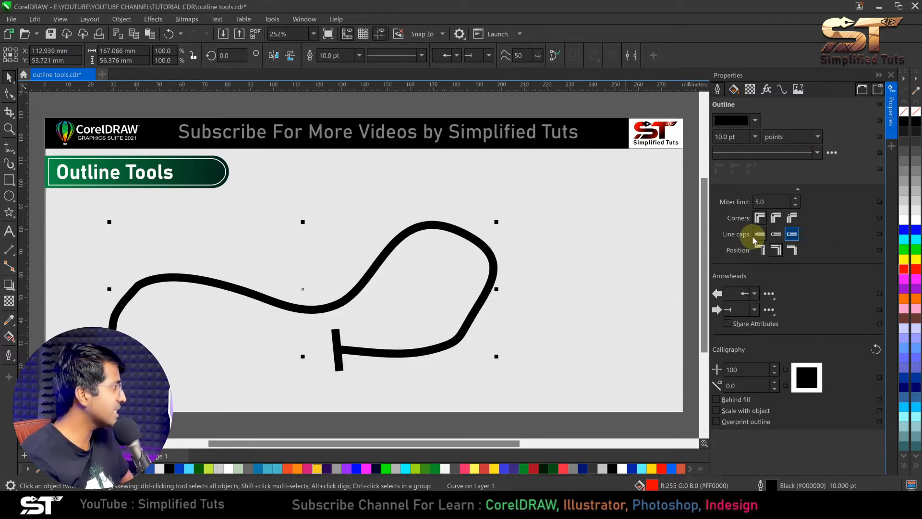
- Change the curve's start arrowhead to the bent-arrow preset, Arrowhead 11
click(769, 294)
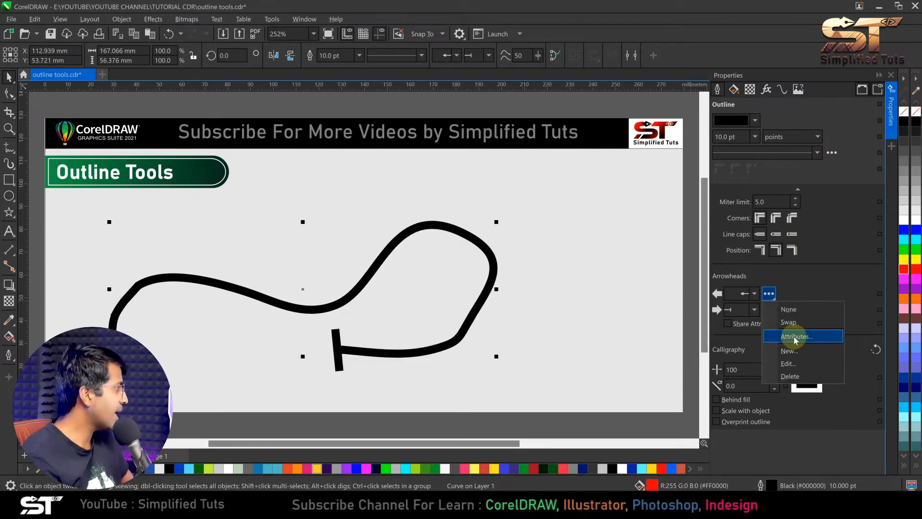
click(769, 294)
click(755, 294)
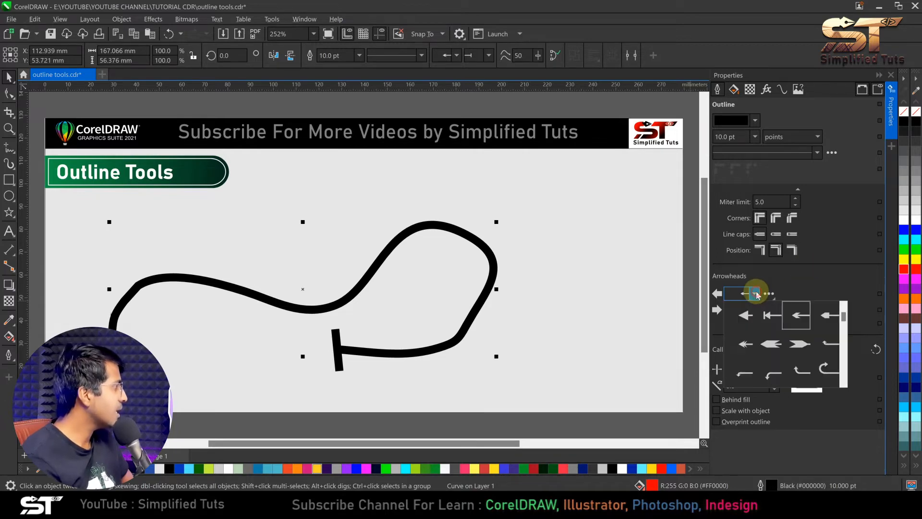
click(827, 345)
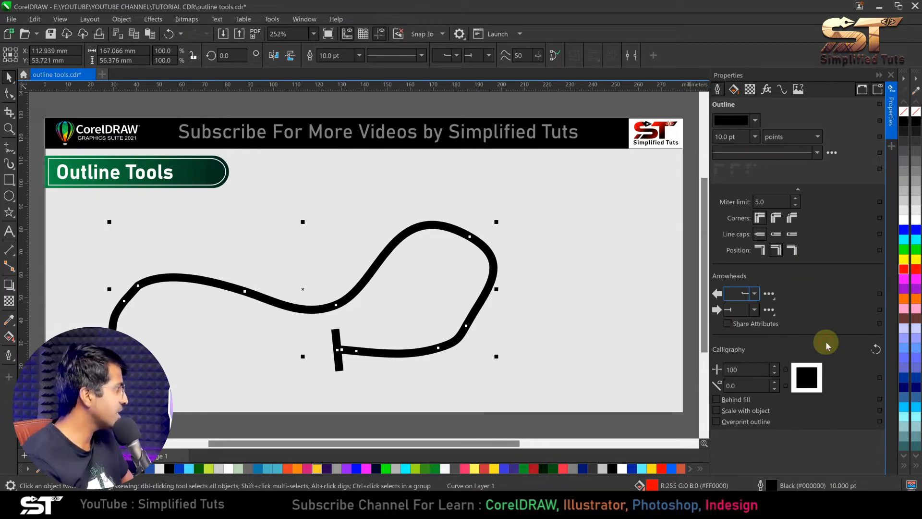
- Open the bent start arrowhead's attributes and raise its length to 51 pt and width to 6.812 pt with proportional sizing off
click(769, 294)
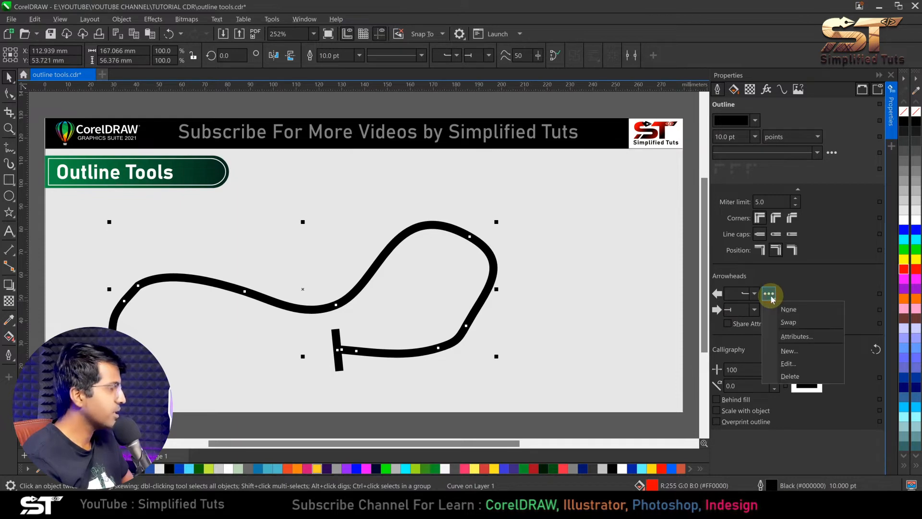
click(793, 342)
click(555, 168)
click(556, 169)
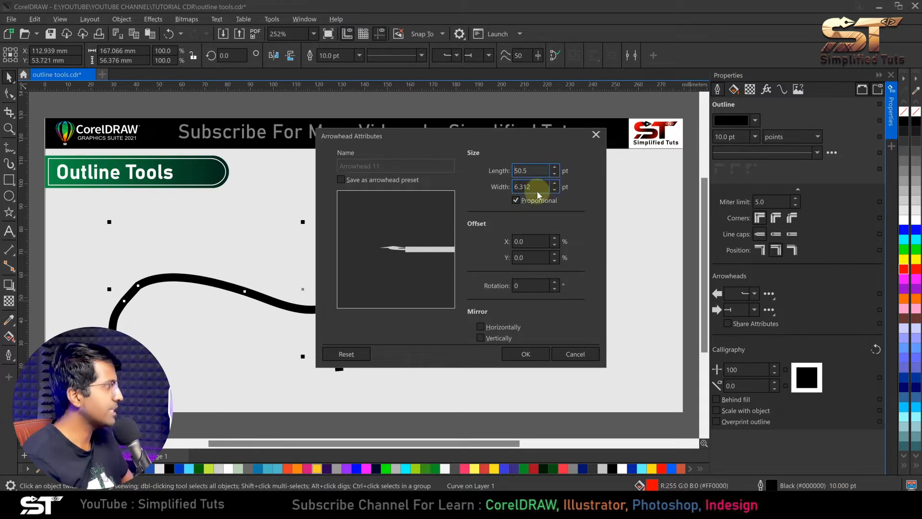
click(554, 167)
click(554, 168)
click(554, 168)
click(555, 168)
click(554, 167)
click(554, 183)
click(555, 183)
click(554, 183)
click(555, 184)
- Set the bent start arrowhead's length to 80 pt and width to 90 pt
double_click(538, 172)
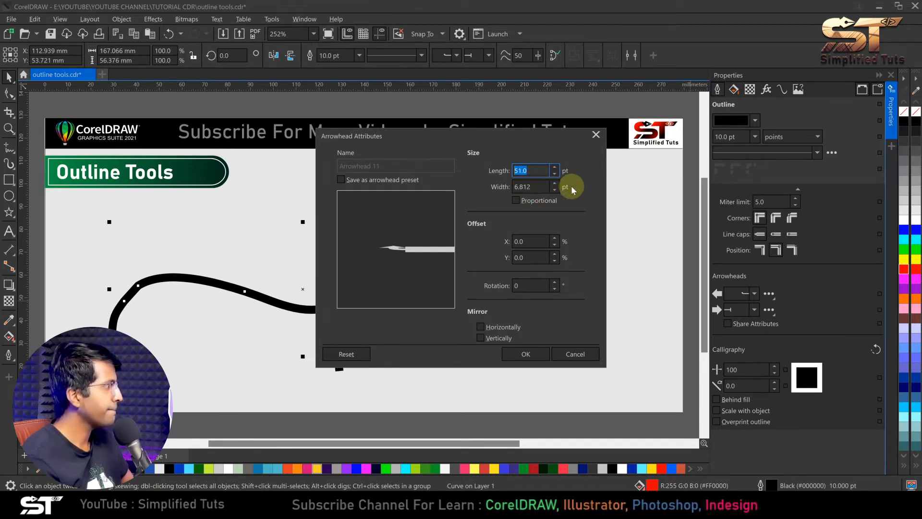
text(80)
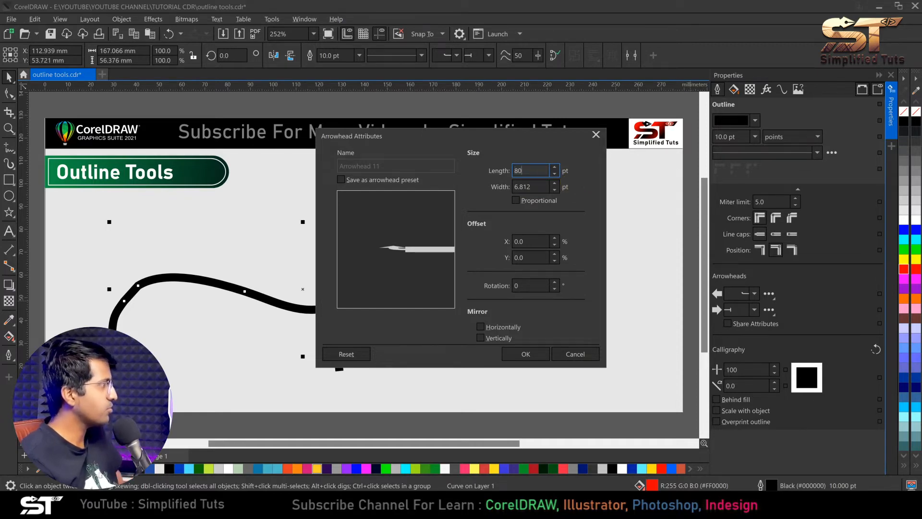
click(540, 187)
double_click(540, 187)
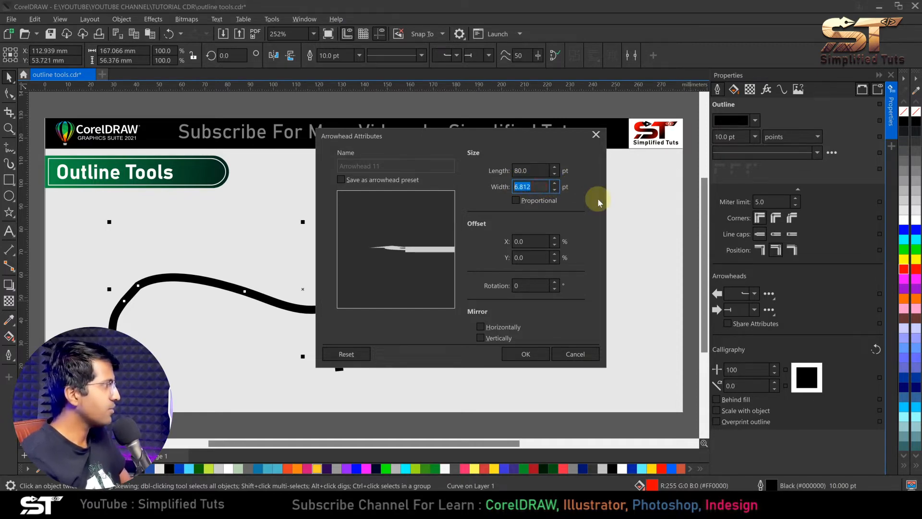
text(90)
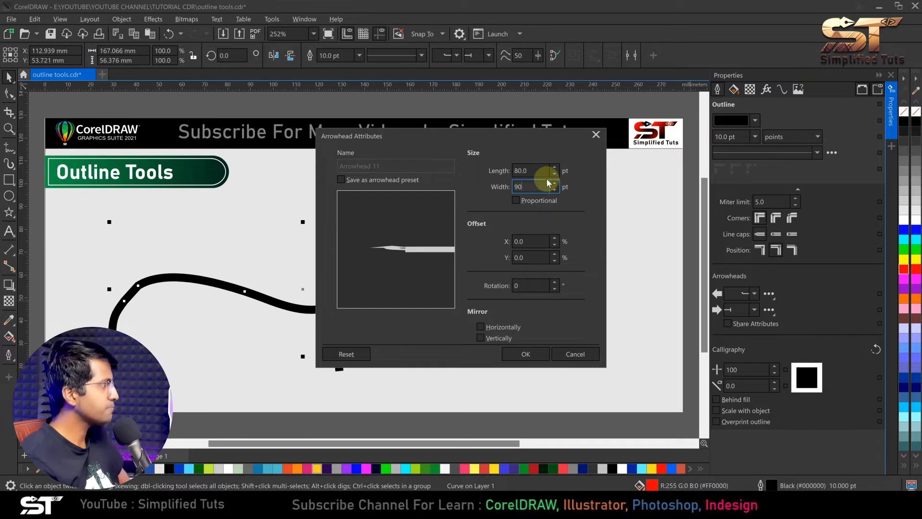
click(534, 172)
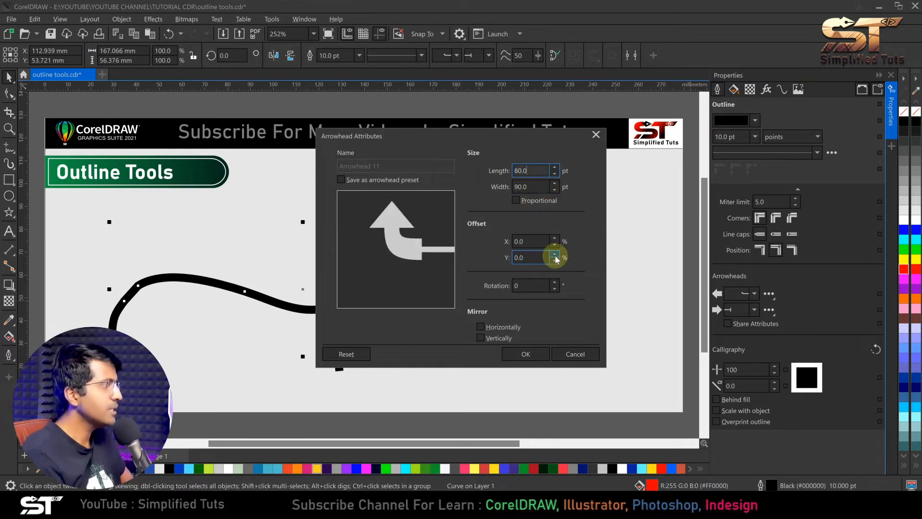
- Try vertical and horizontal mirroring on the bent start arrowhead, and cancel the attribute changes
click(481, 339)
click(481, 338)
click(480, 338)
click(490, 340)
click(489, 339)
click(489, 339)
click(481, 327)
click(482, 327)
click(482, 327)
click(489, 328)
click(489, 327)
click(489, 328)
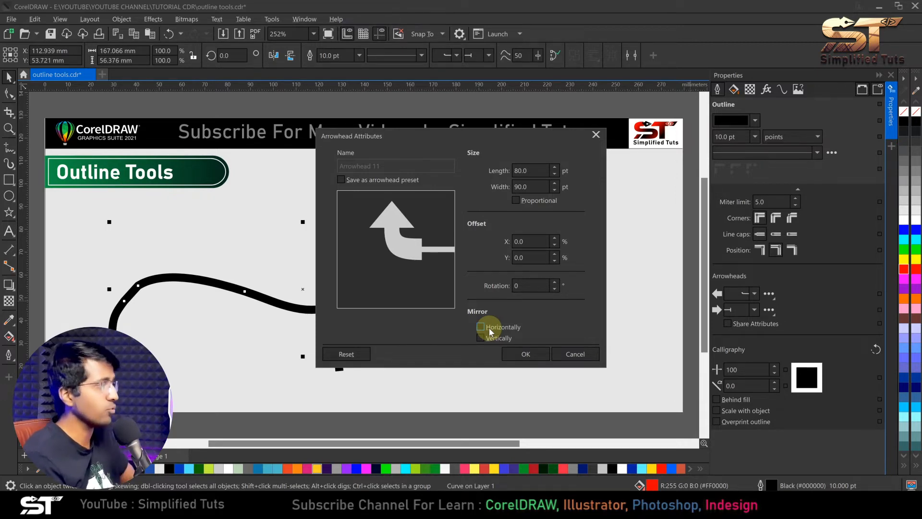
click(565, 356)
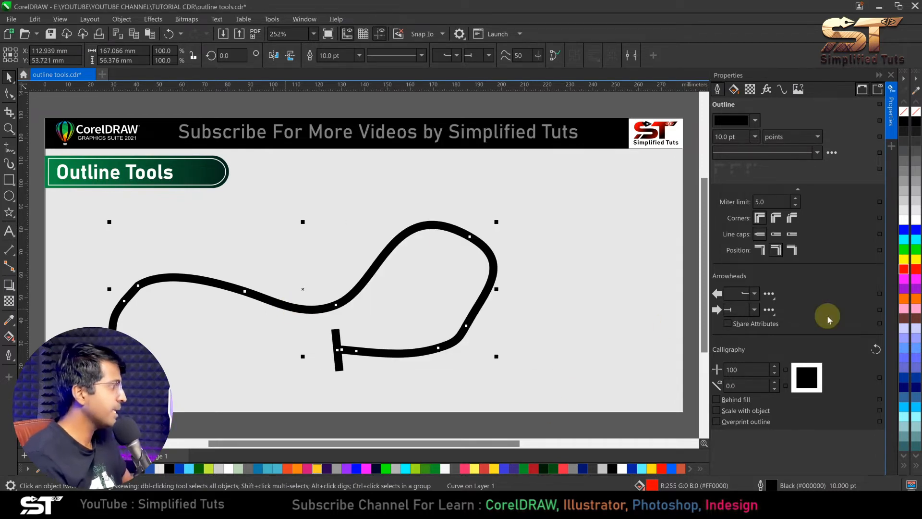
click(769, 294)
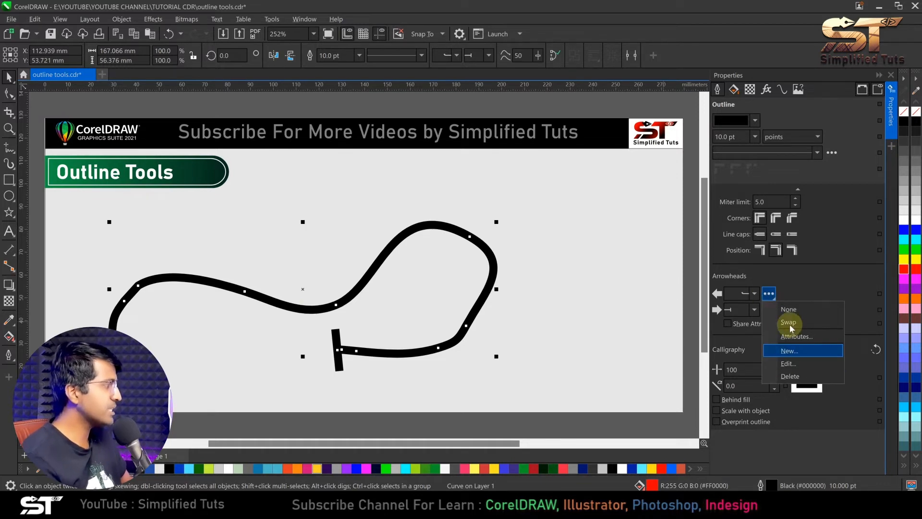
click(805, 272)
click(768, 310)
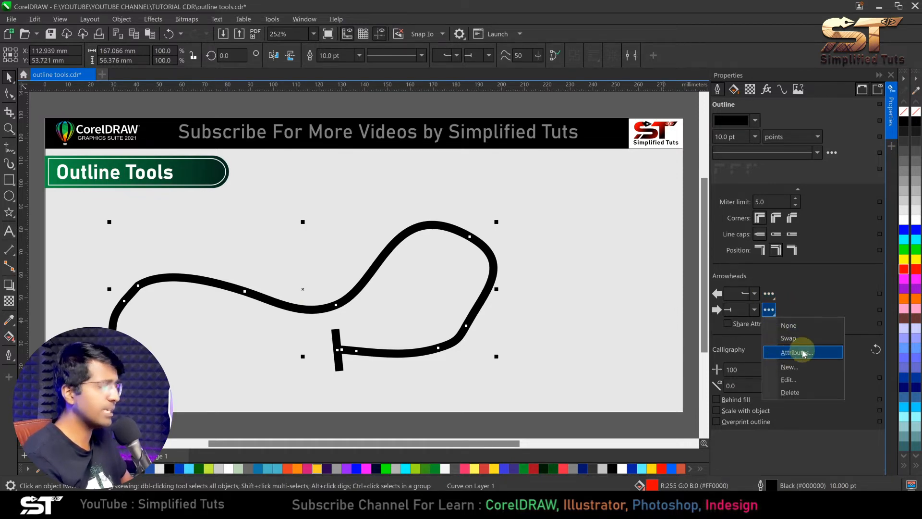
click(805, 283)
click(769, 294)
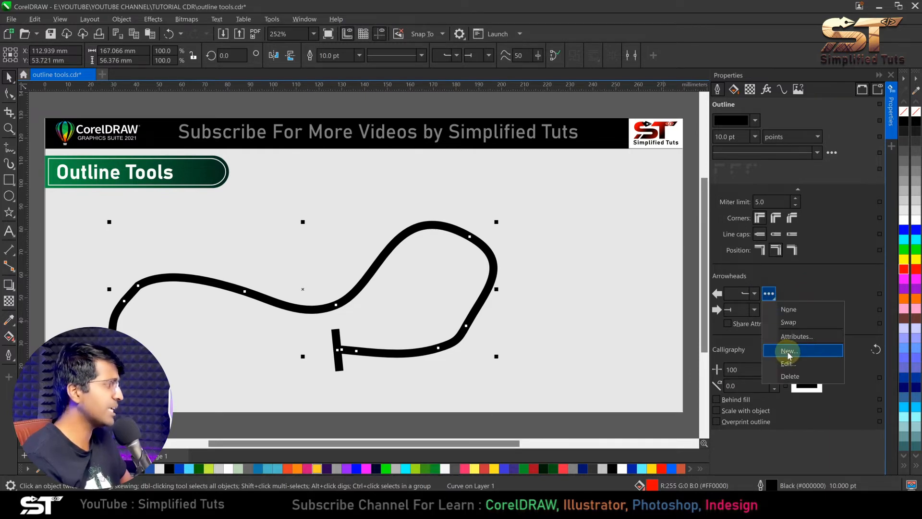
click(795, 292)
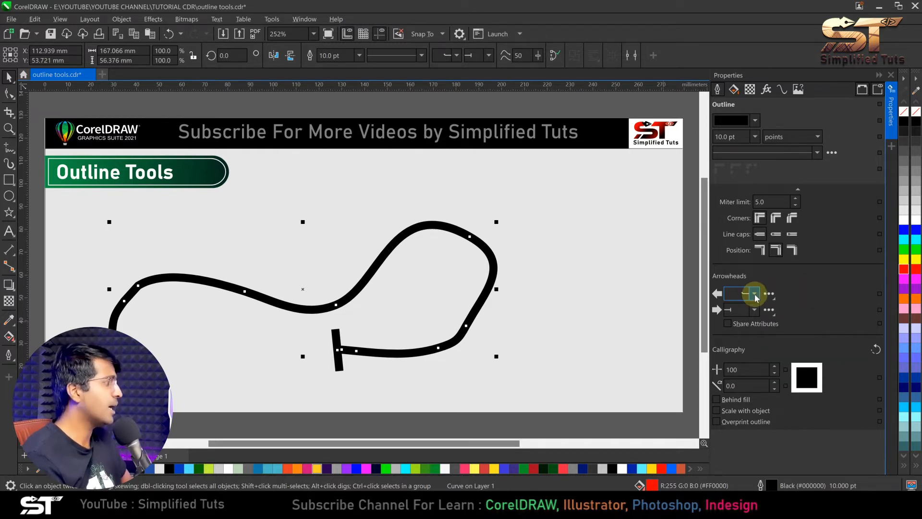
- Change the curve's start arrowhead to the Arrowhead 10 preset, open its attributes and reset them
click(755, 293)
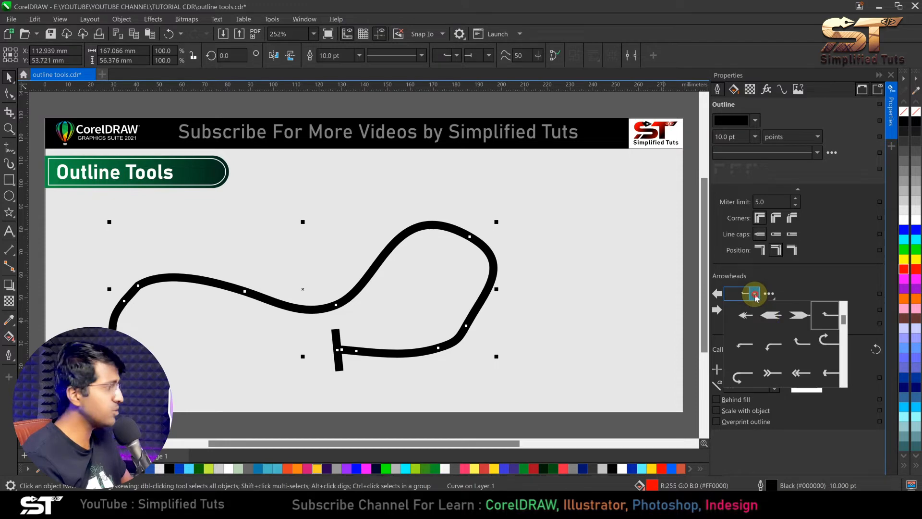
click(798, 315)
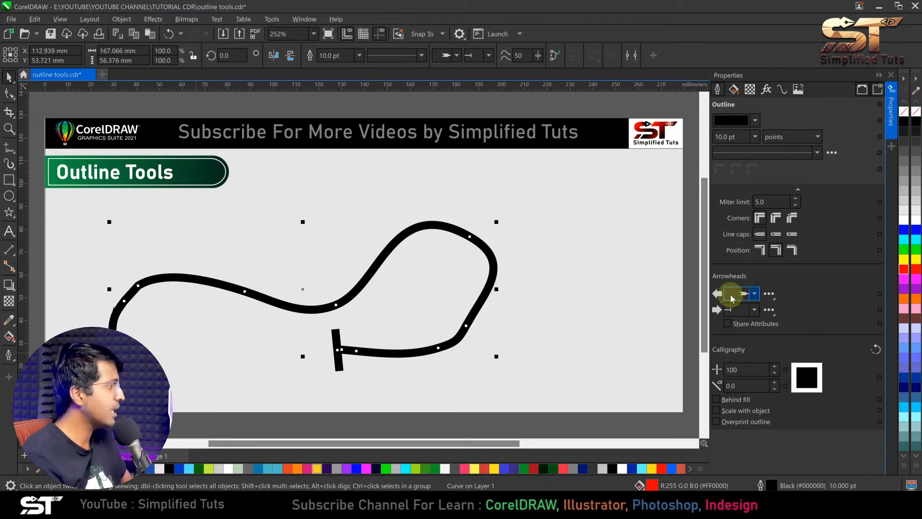
click(770, 294)
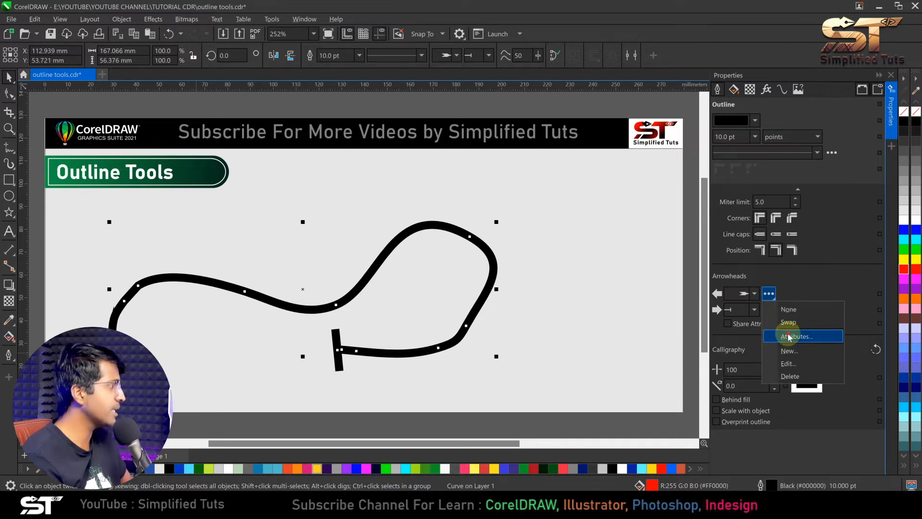
click(789, 335)
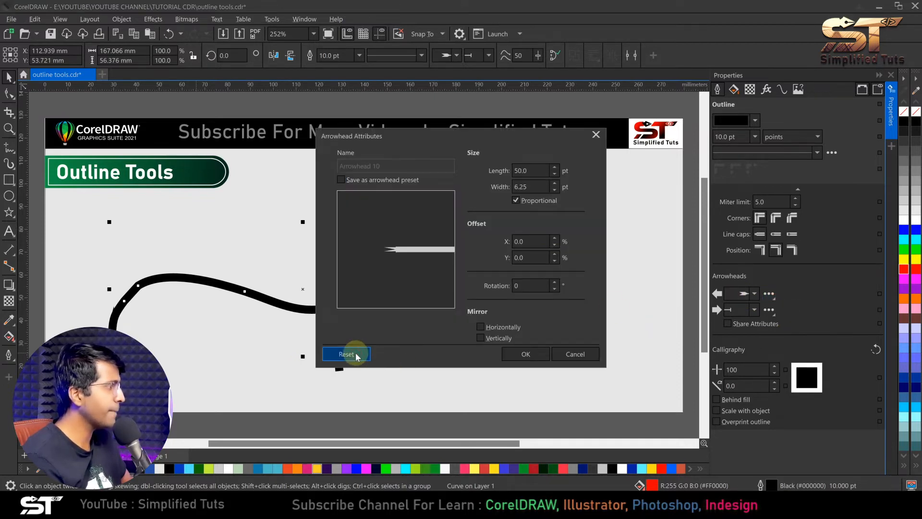
click(348, 355)
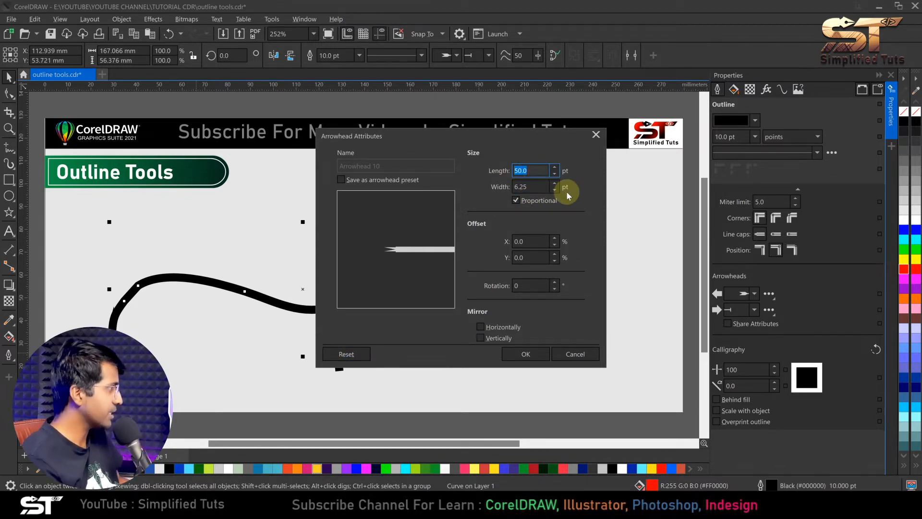
- Set the start arrowhead's length to 60 pt and width to 50 pt independently, turn proportional sizing back on and apply the attributes
text(60)
key(Tab)
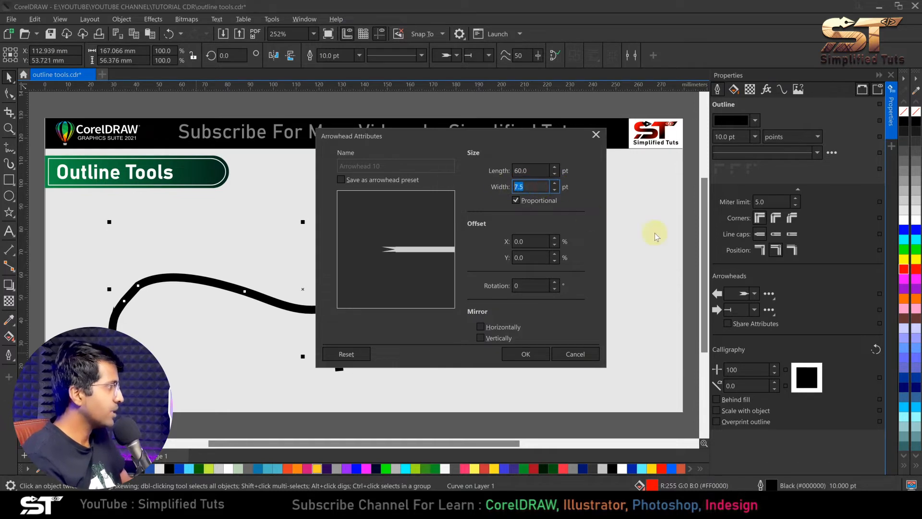
text(50)
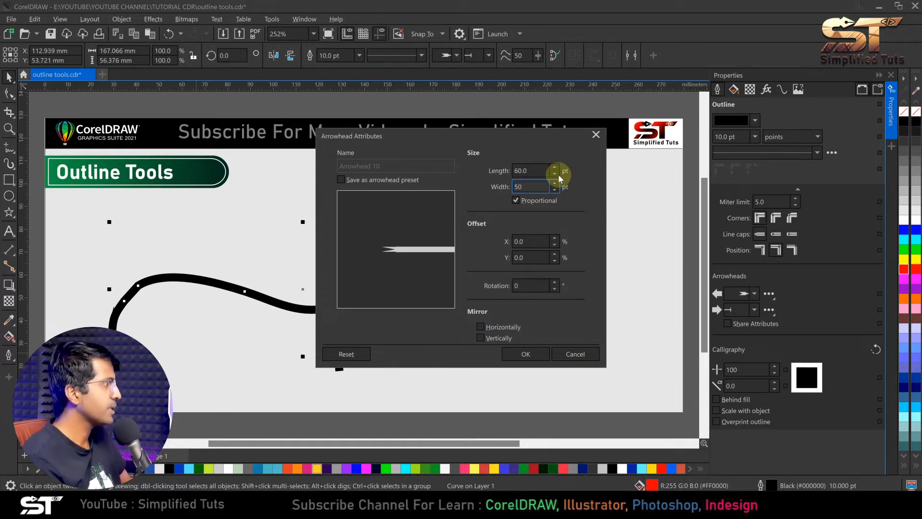
click(538, 171)
click(523, 199)
double_click(542, 170)
text(60)
click(541, 201)
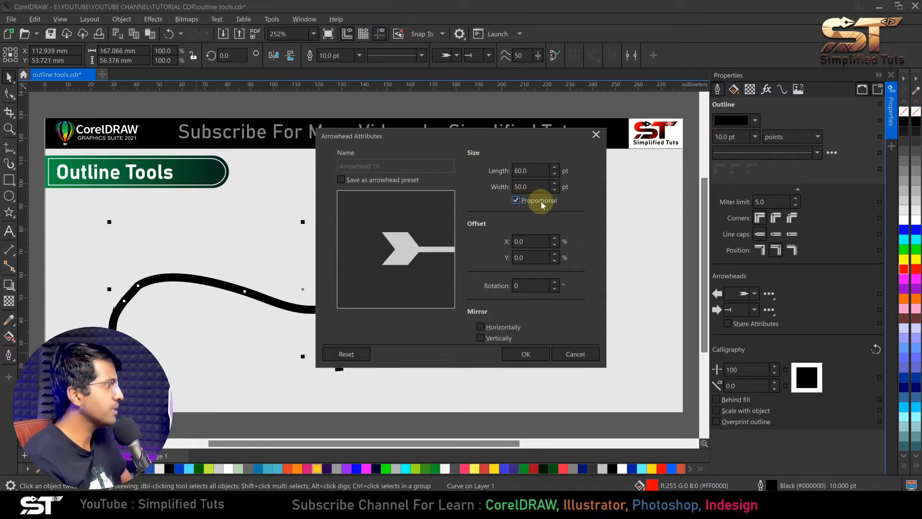
click(527, 355)
- Start a new arrowhead preset from the current start arrowhead and name it Arrowhead 109
click(769, 293)
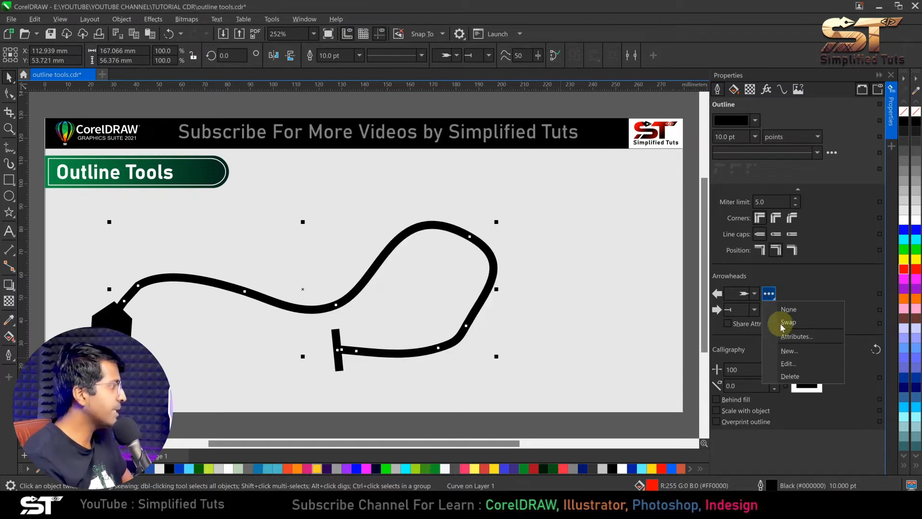
click(790, 352)
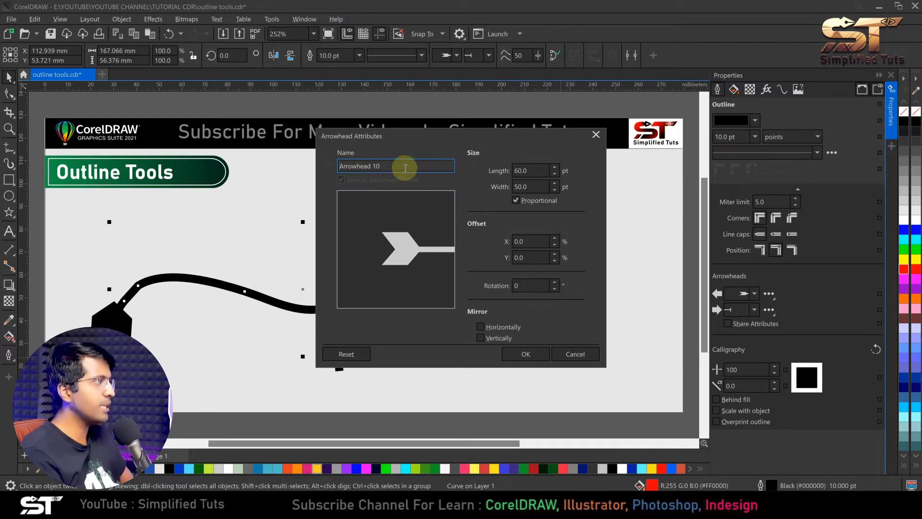
drag(405, 167, 320, 165)
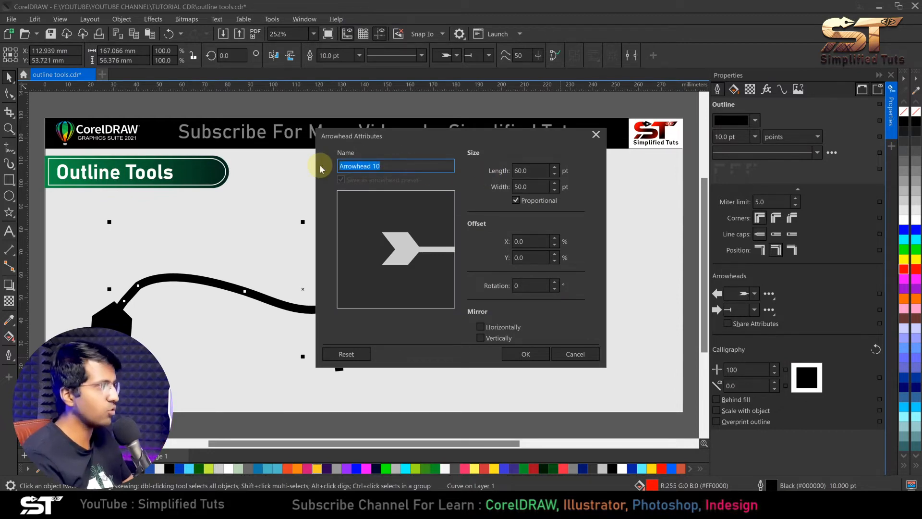
click(409, 161)
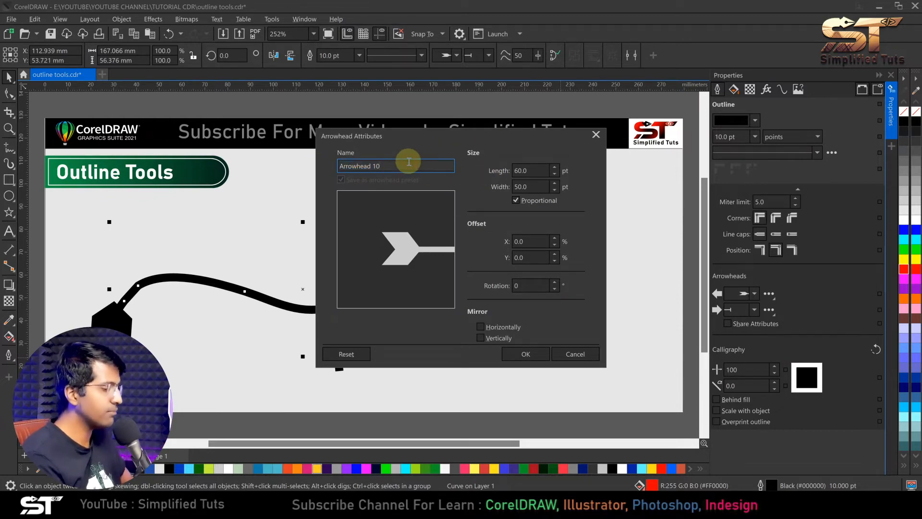
text(9)
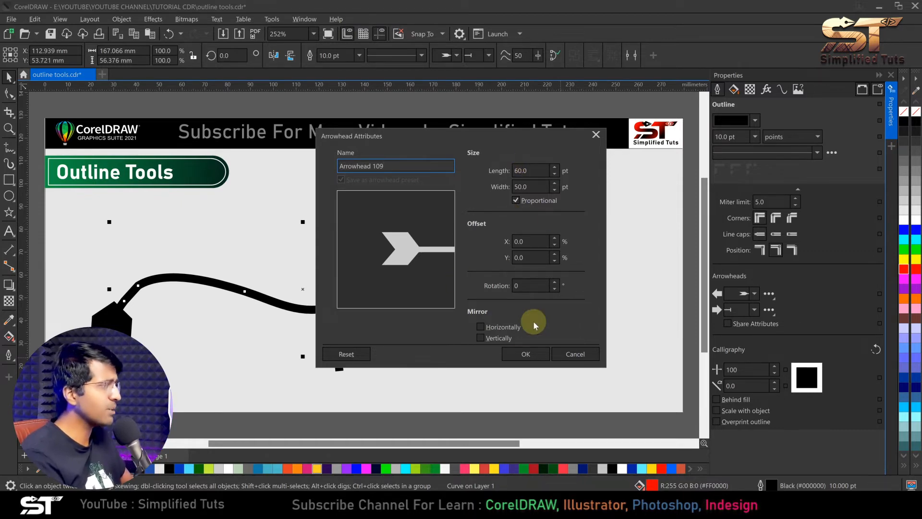
- Set the new preset's length to 80 pt and width to 90 pt with proportional sizing off, and save it
click(531, 171)
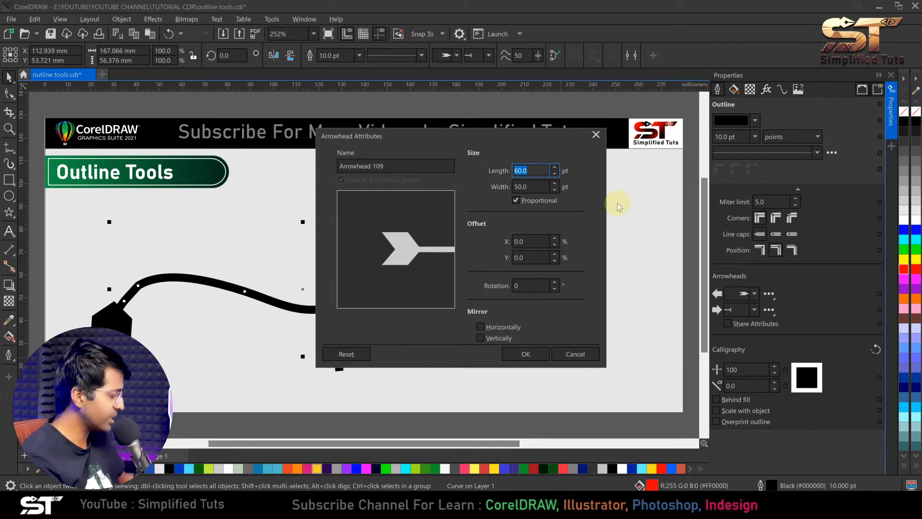
drag(545, 191, 512, 198)
click(516, 201)
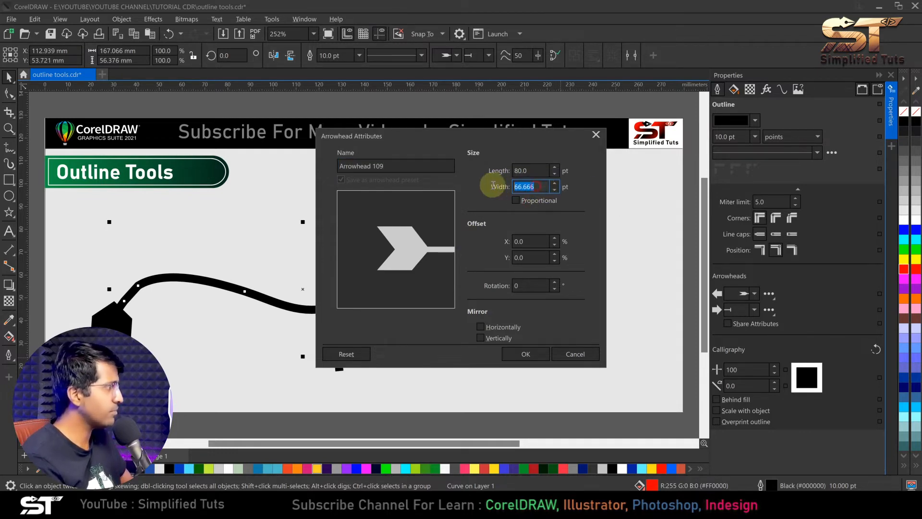
text(90)
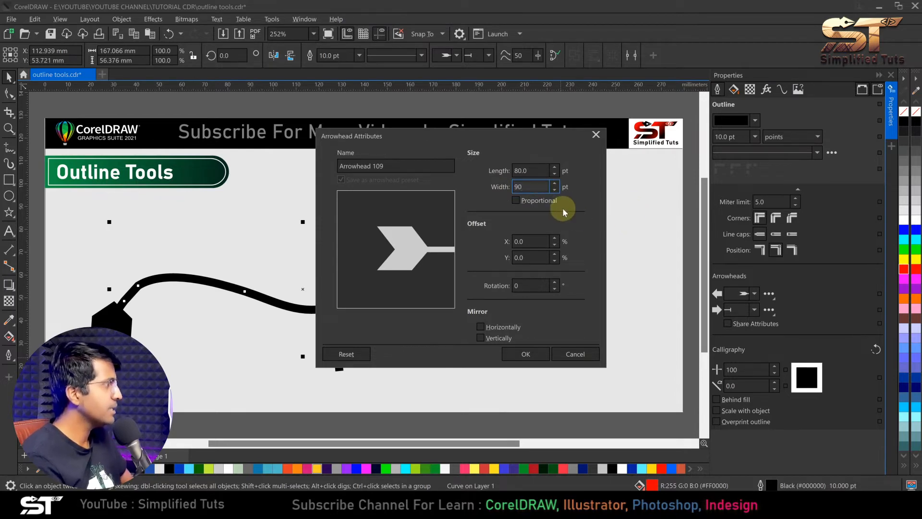
click(539, 170)
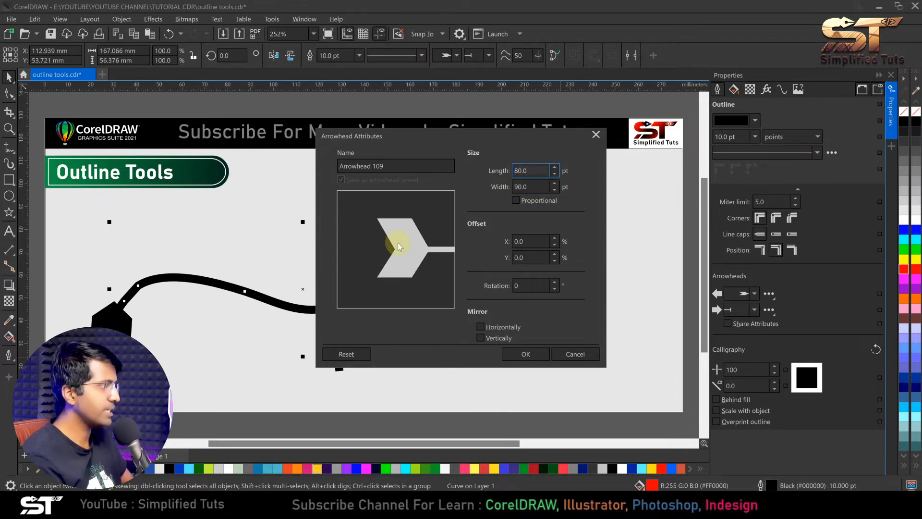
click(526, 354)
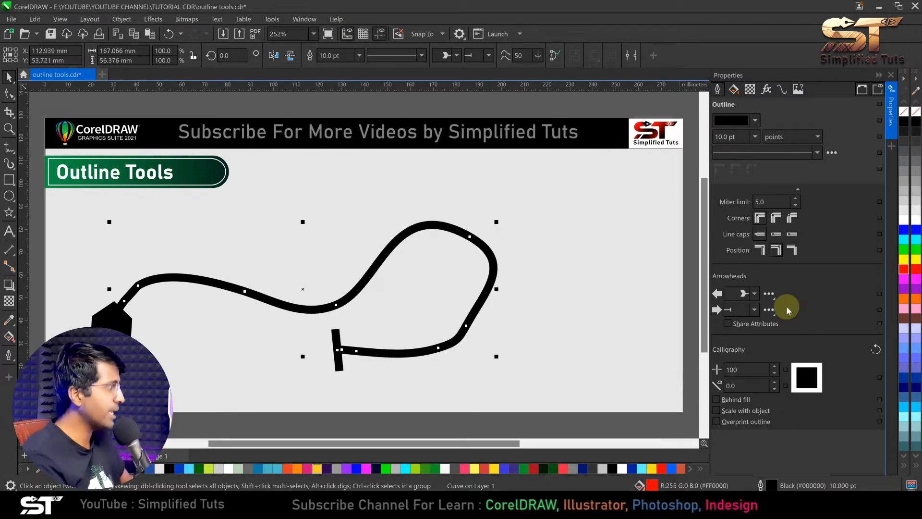
- Find the custom Arrowhead 109 preset at the end of the start arrowhead presets and select it
click(755, 293)
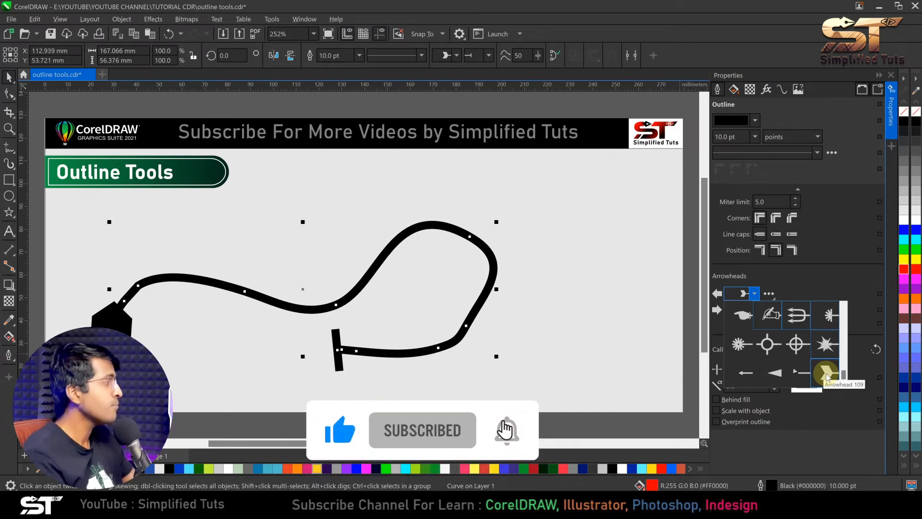
click(826, 283)
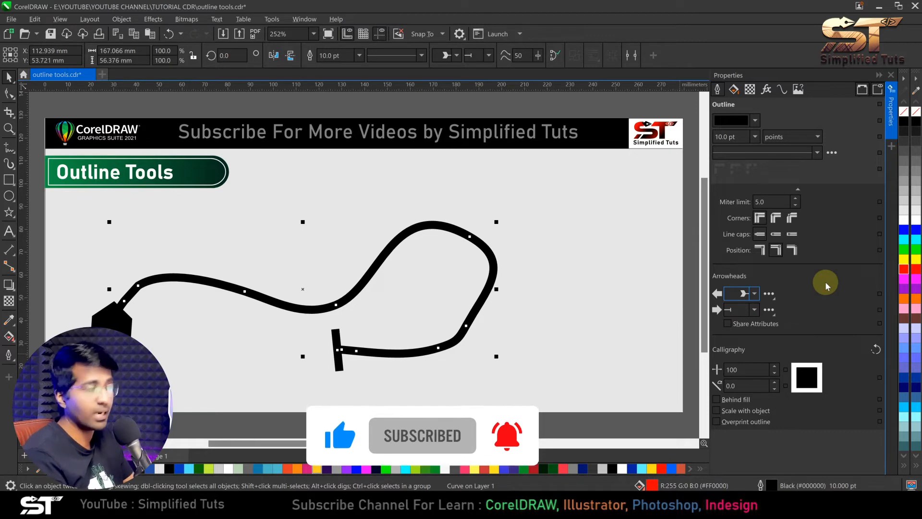
click(769, 293)
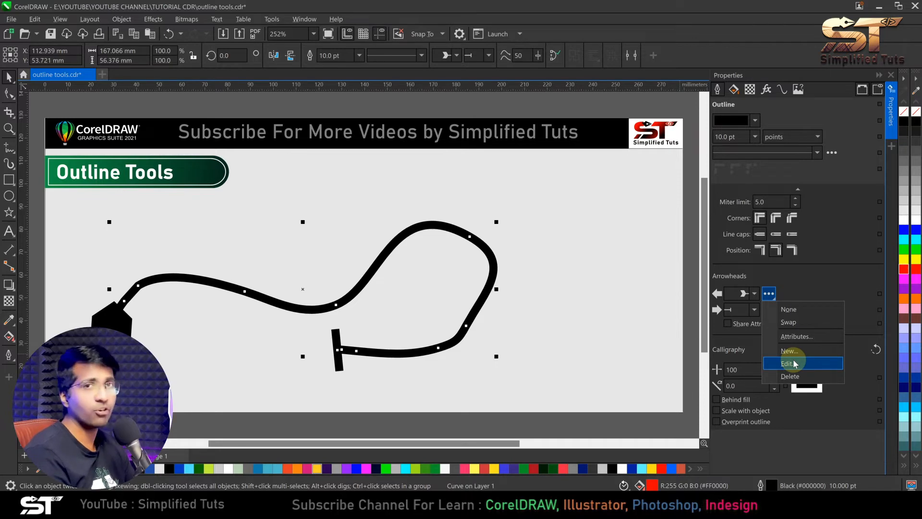
click(753, 294)
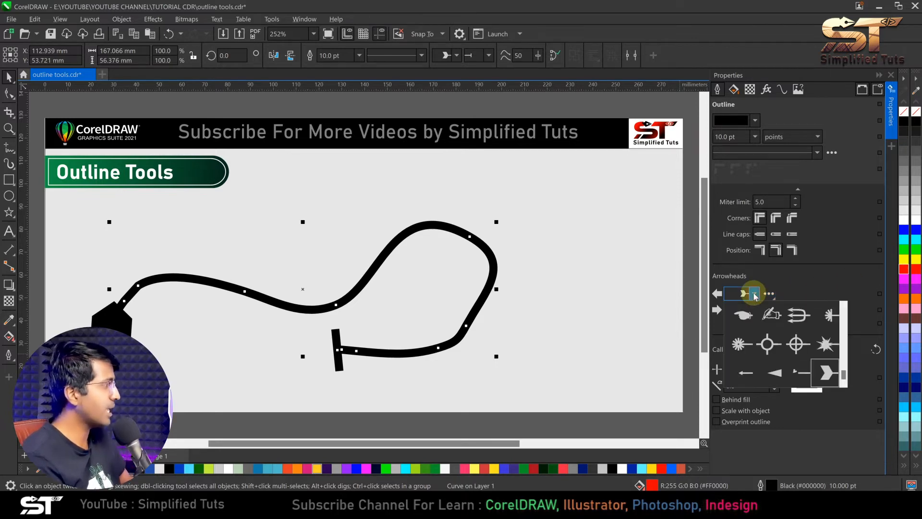
click(827, 373)
- Delete the Arrowhead 109 preset and check the end of the start arrowhead presets for it
click(768, 294)
click(768, 298)
click(767, 297)
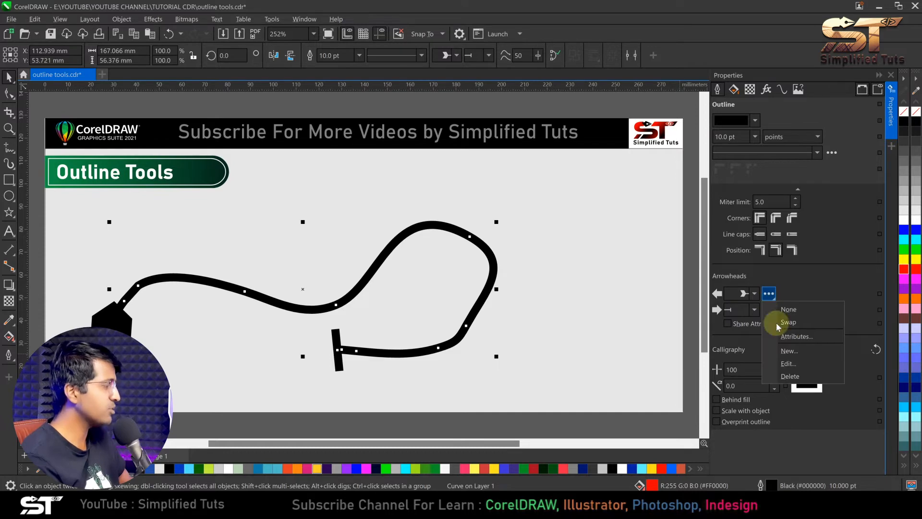
click(790, 376)
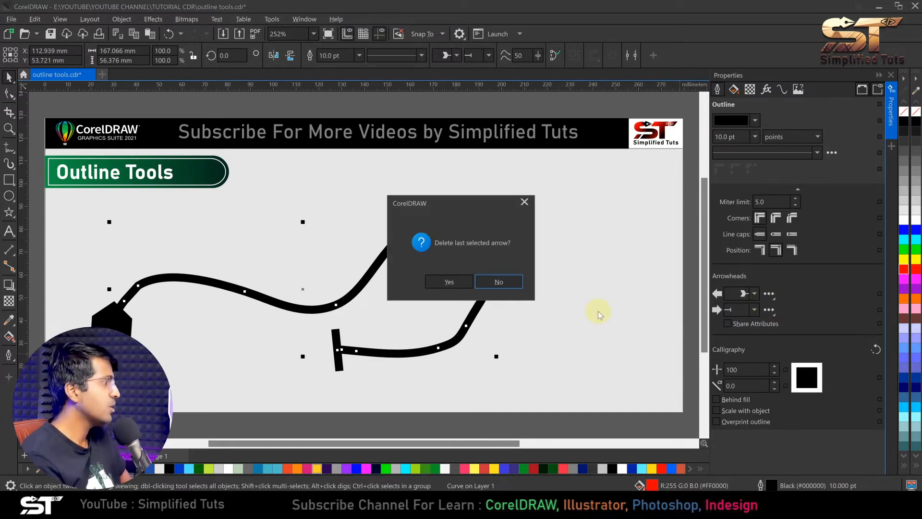
click(463, 286)
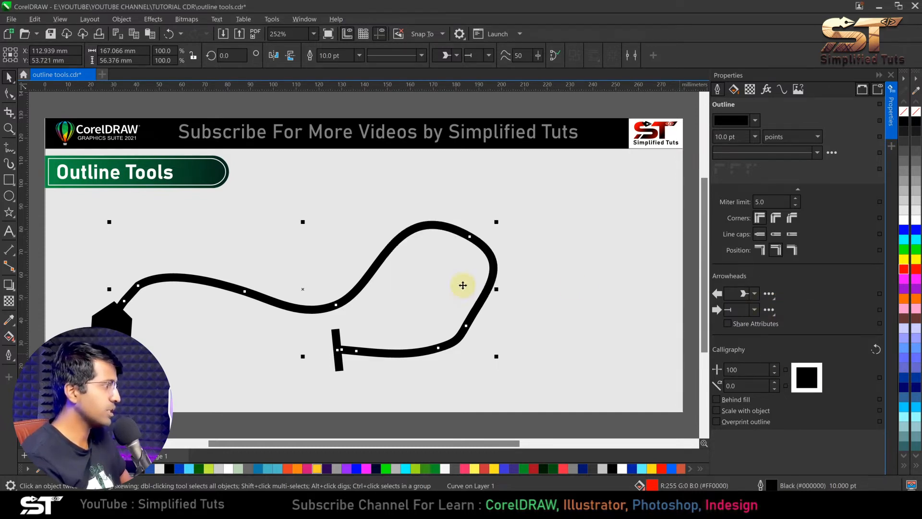
click(754, 294)
drag(842, 309, 836, 370)
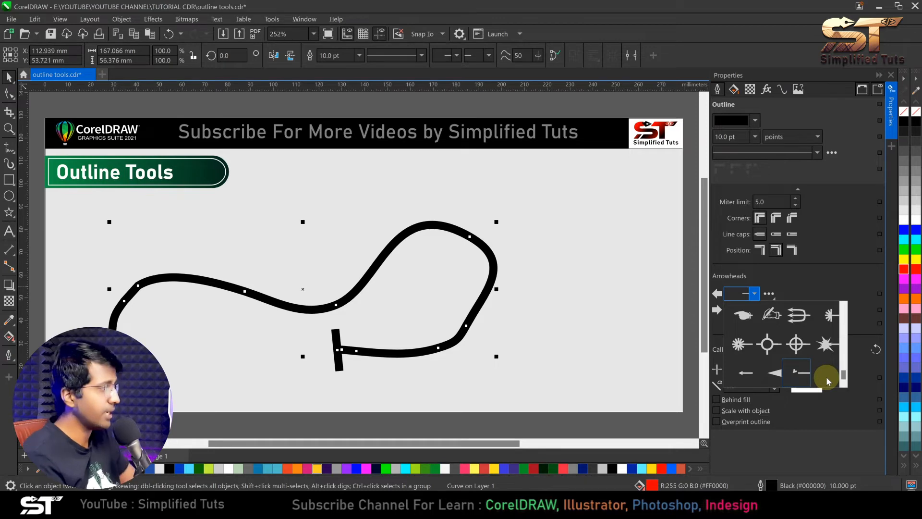
click(856, 269)
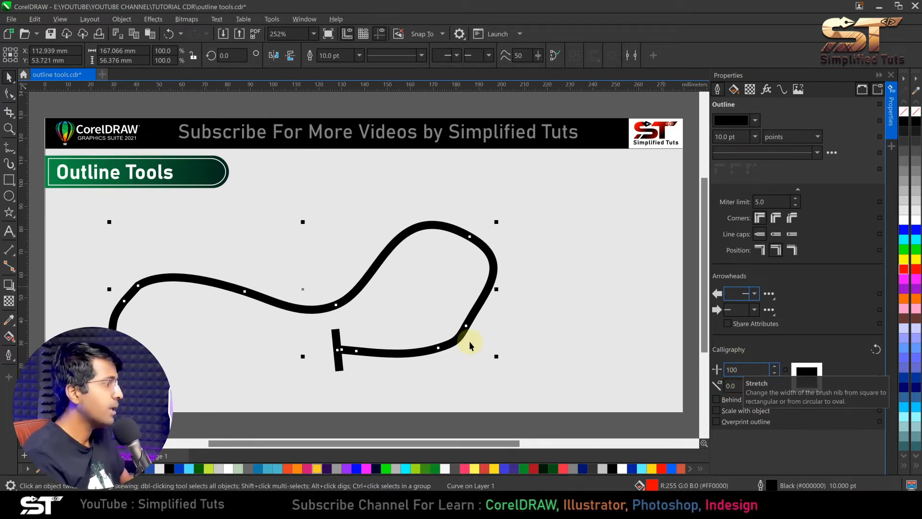
- Delete the freehand curve and draw an ellipse about 80 mm wide and 93 mm high near the page's center
key(Delete)
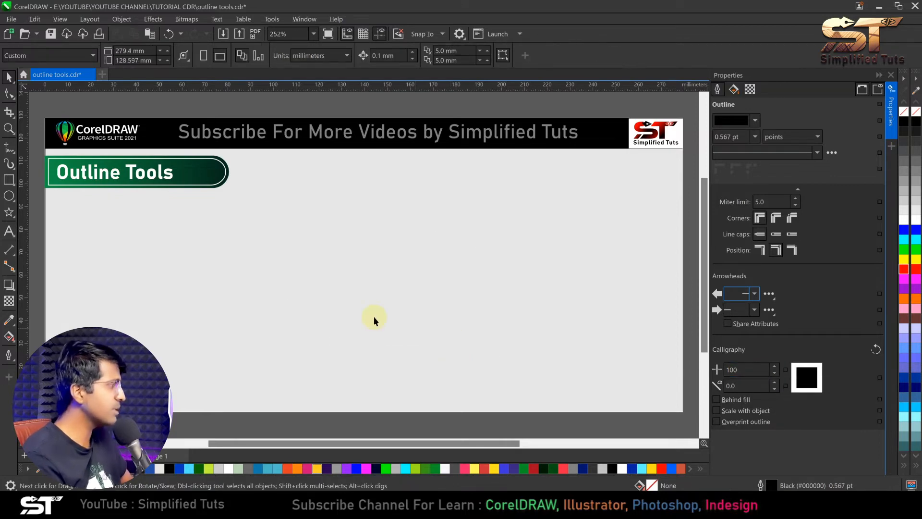
click(10, 196)
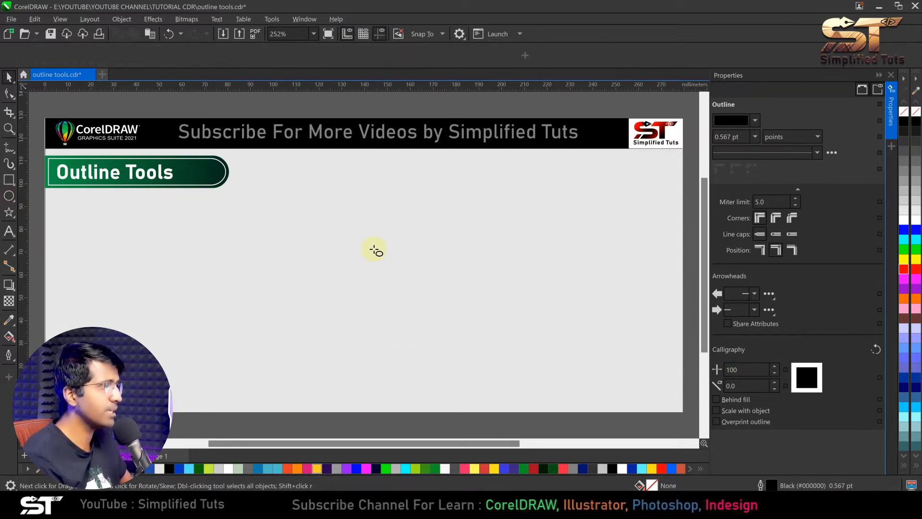
drag(286, 173, 473, 390)
click(10, 75)
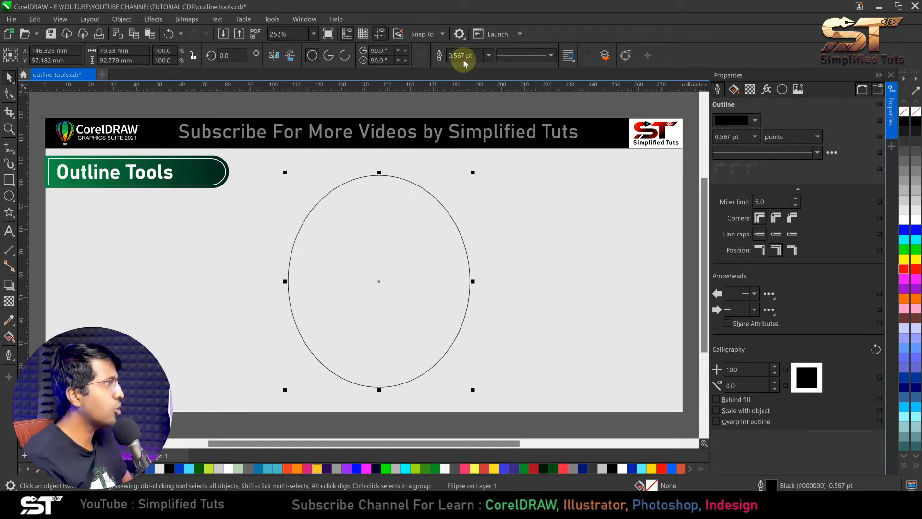
- Set the ellipse's outline width to 36 pt and its calligraphic stretch to 50
click(488, 55)
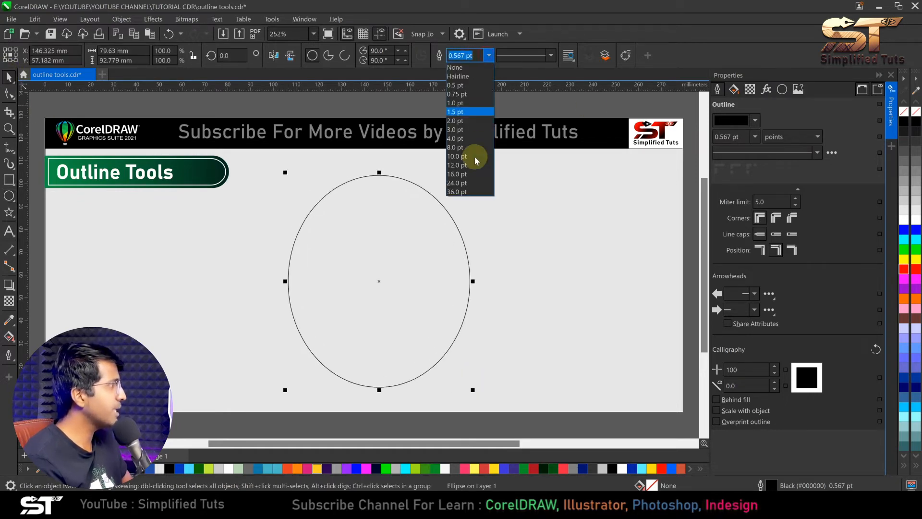
click(459, 192)
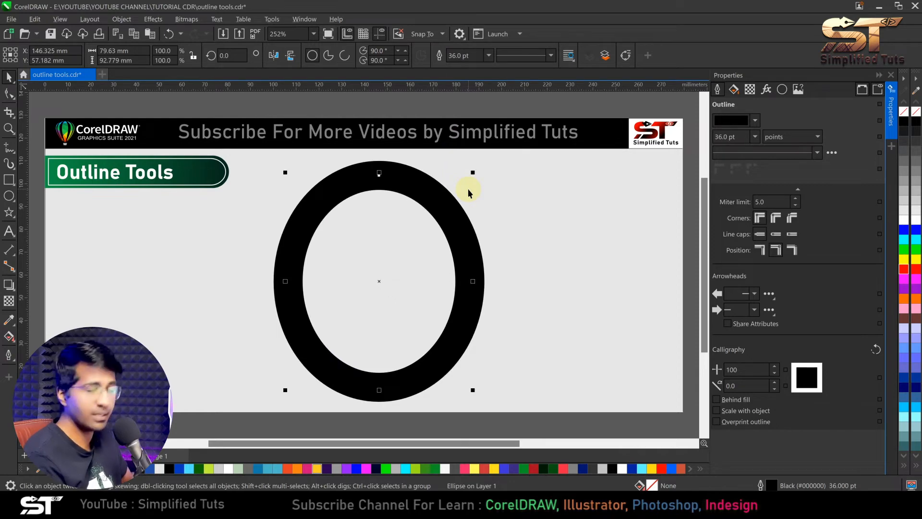
click(738, 370)
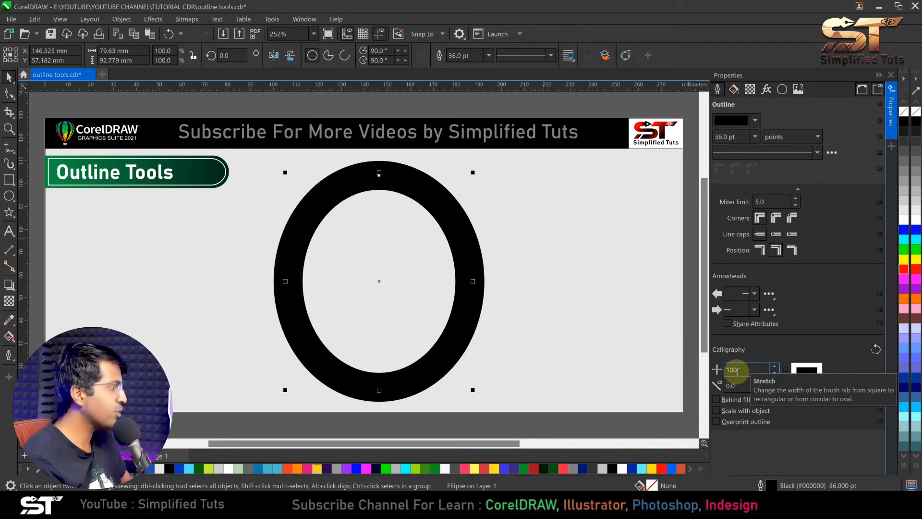
double_click(738, 369)
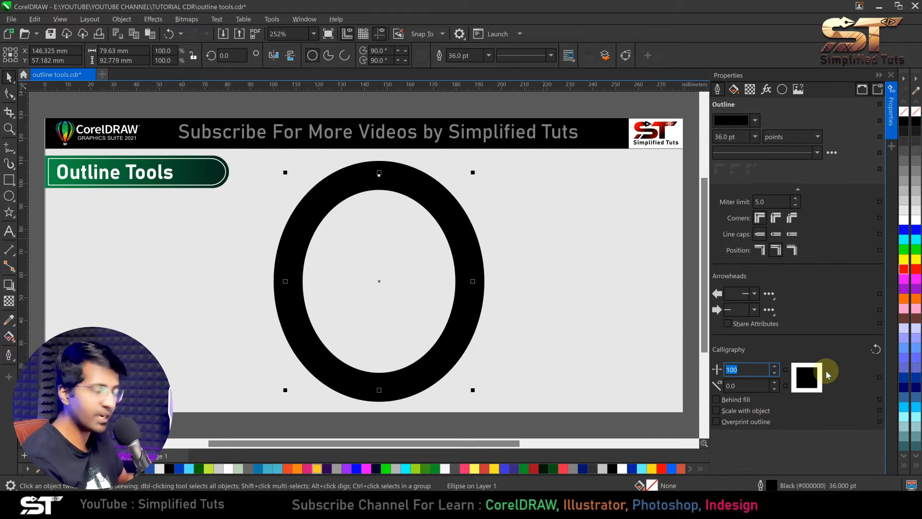
text(50)
- Set the ellipse's calligraphic stretch to 10 and tilt its nib to 60 degrees
click(752, 386)
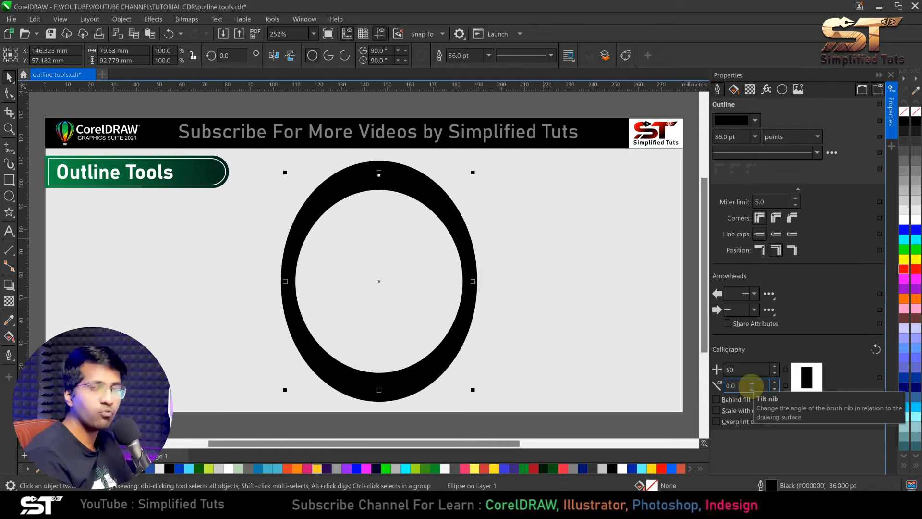
double_click(737, 369)
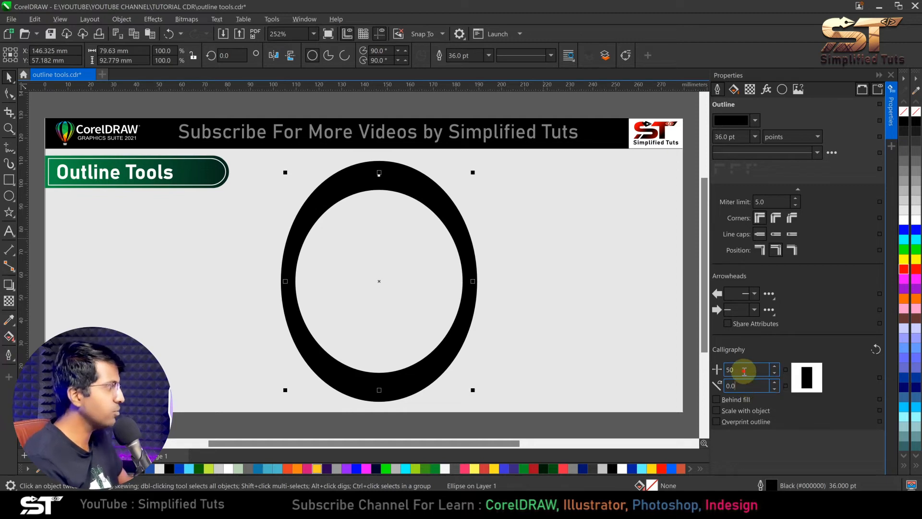
text(10)
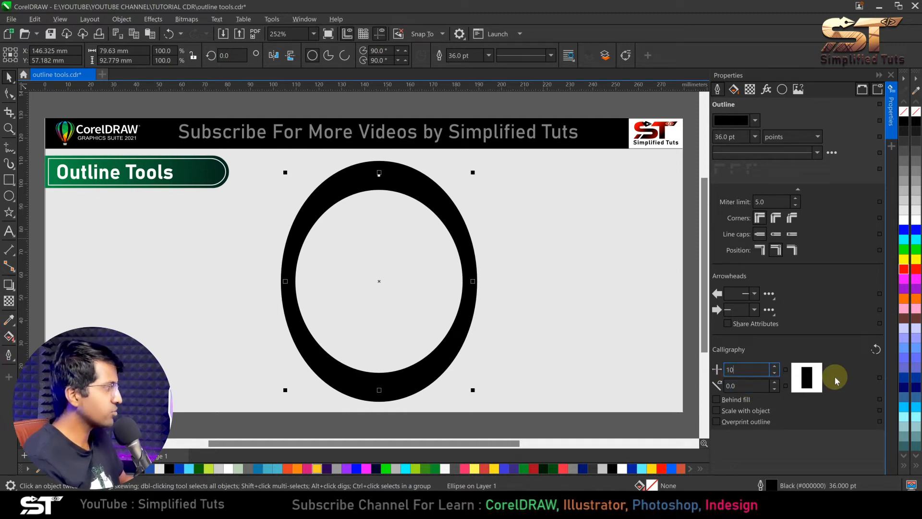
click(758, 384)
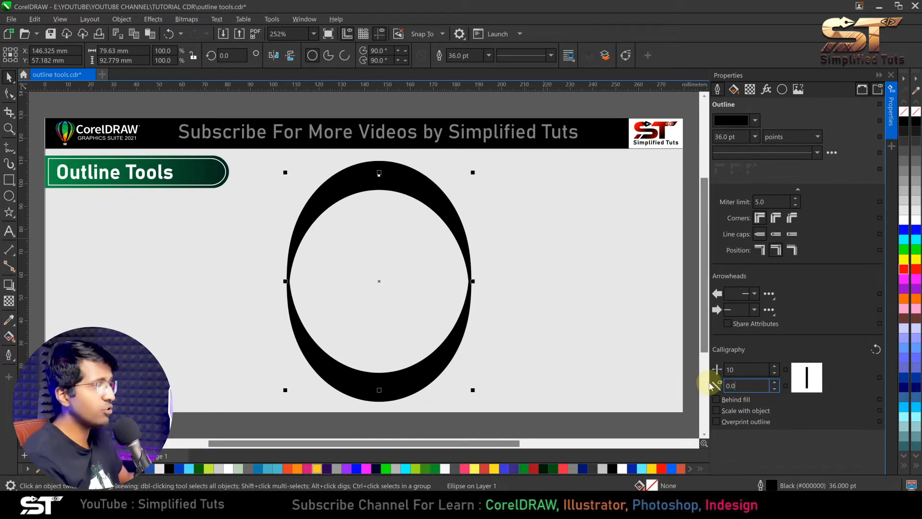
drag(753, 383, 723, 387)
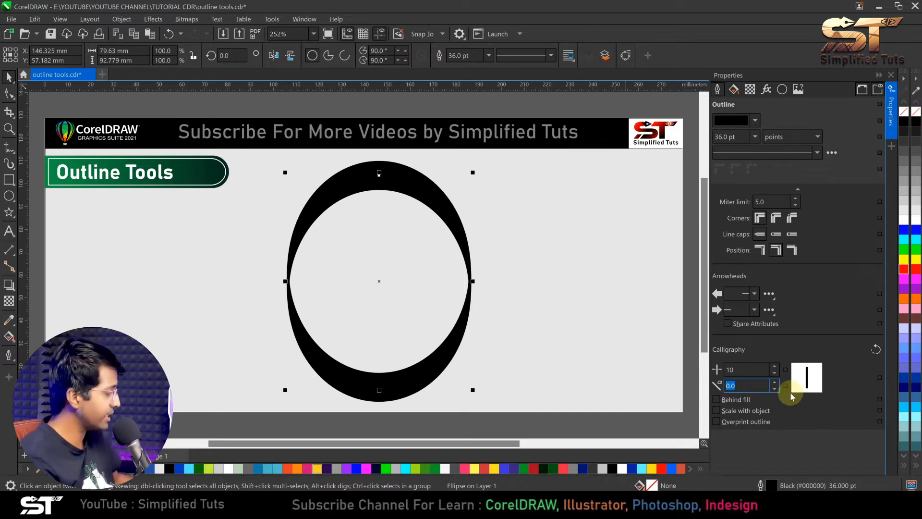
text(60)
click(745, 370)
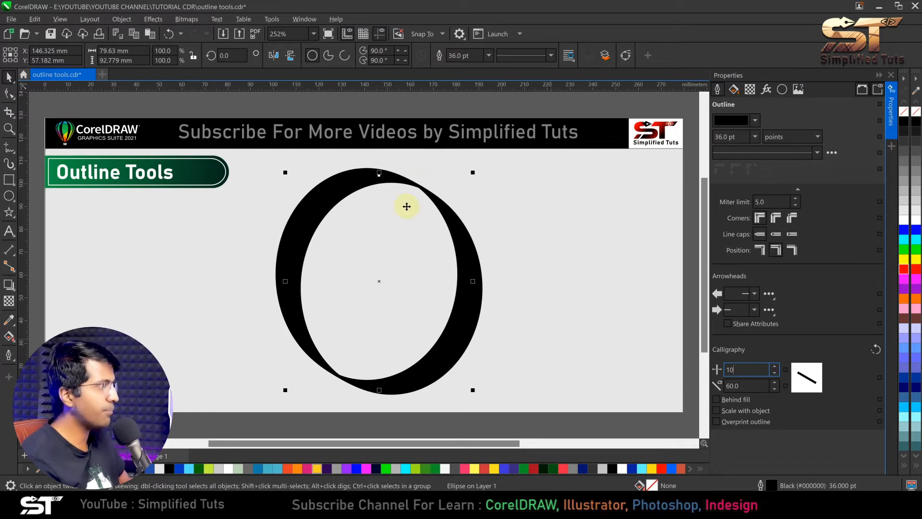
- Try nib tilts of 45 and 10 degrees, and reshape the nib freehand to about stretch 46 and tilt -153.4 degrees
drag(744, 385, 716, 386)
click(751, 370)
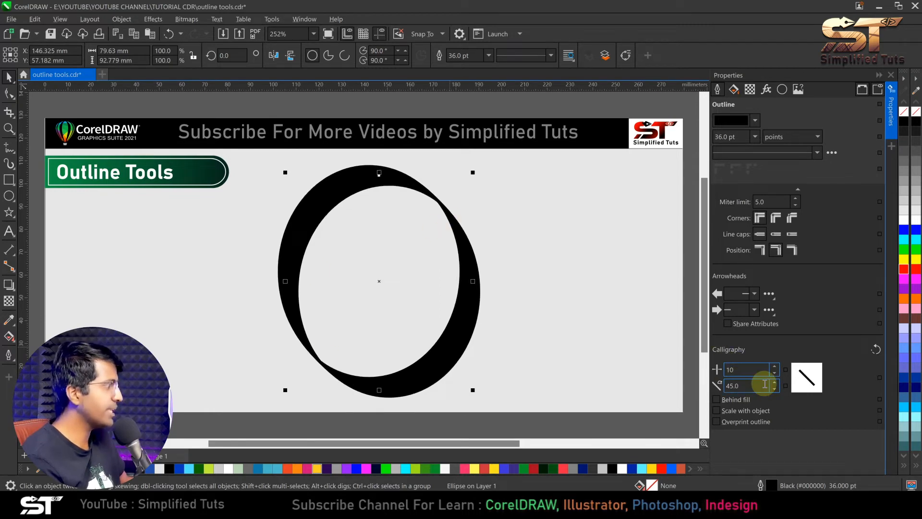
drag(756, 384, 723, 385)
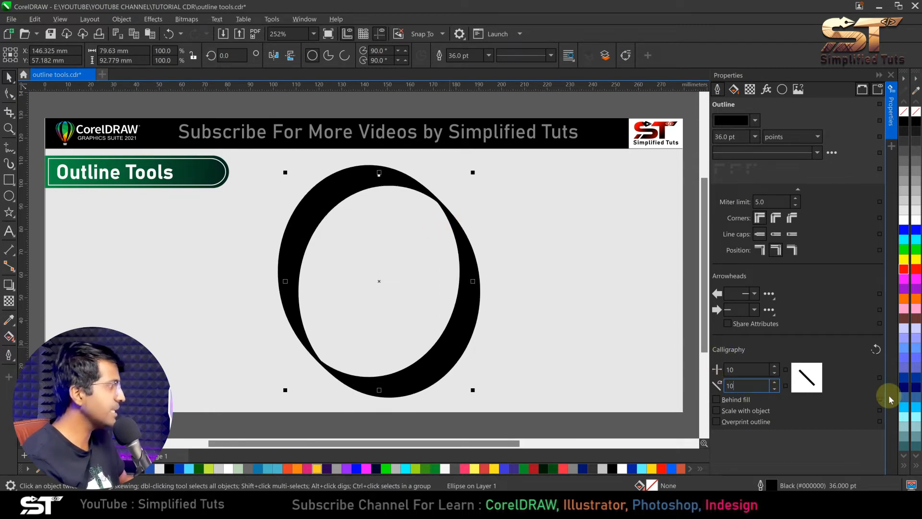
click(758, 371)
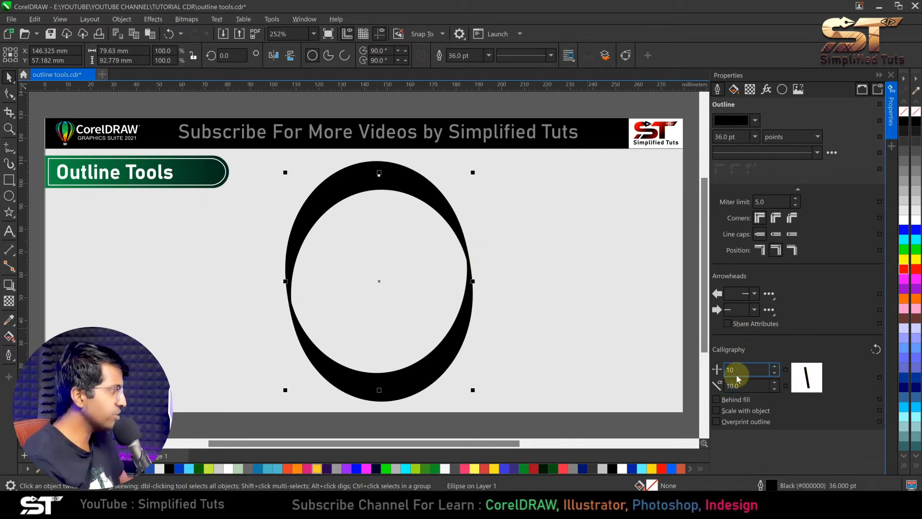
mouse_move(794, 385)
mouse_down()
mouse_move(813, 383)
mouse_move(788, 387)
mouse_up()
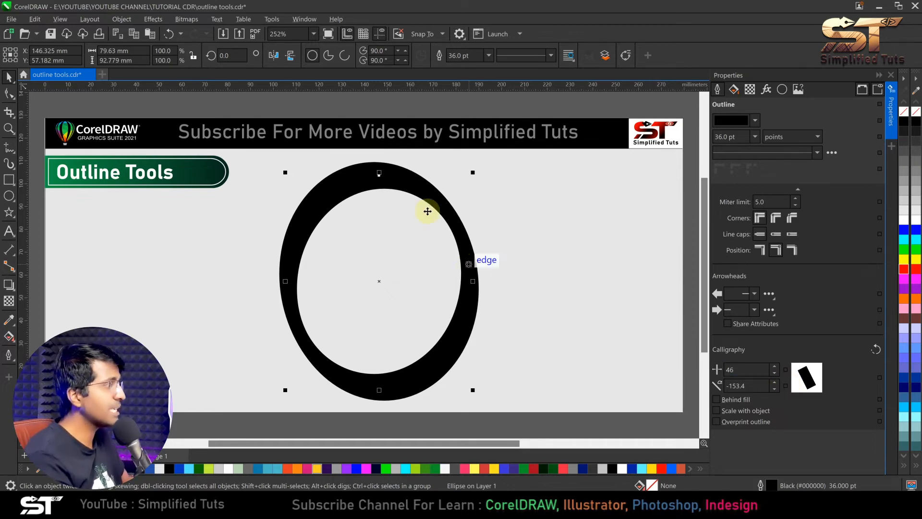
- Delete the ellipse and paint a freehand letter A with the first Artistic Media preset stroke at 10 mm width
click(400, 185)
key(Delete)
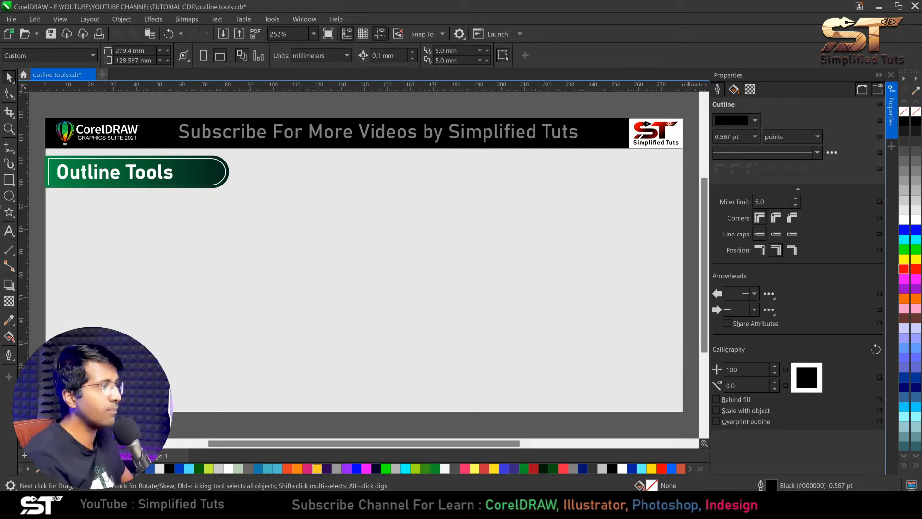
click(15, 170)
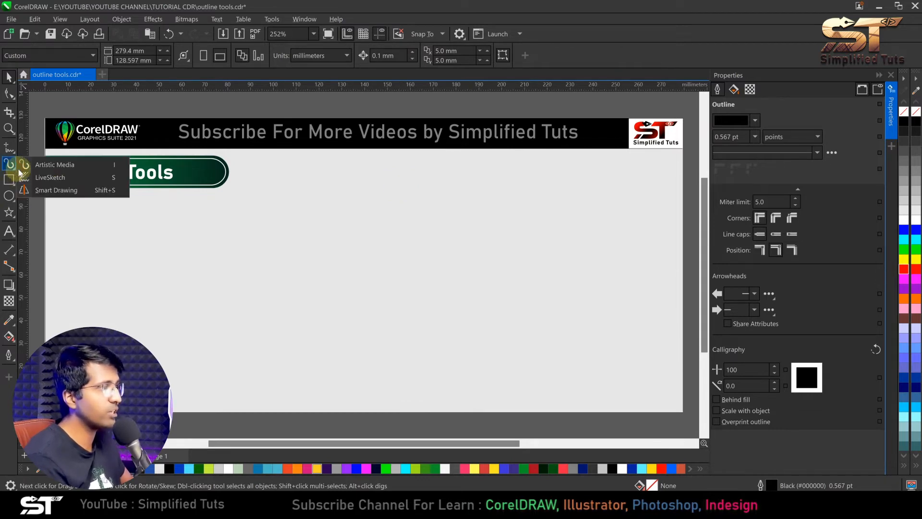
click(48, 164)
click(143, 58)
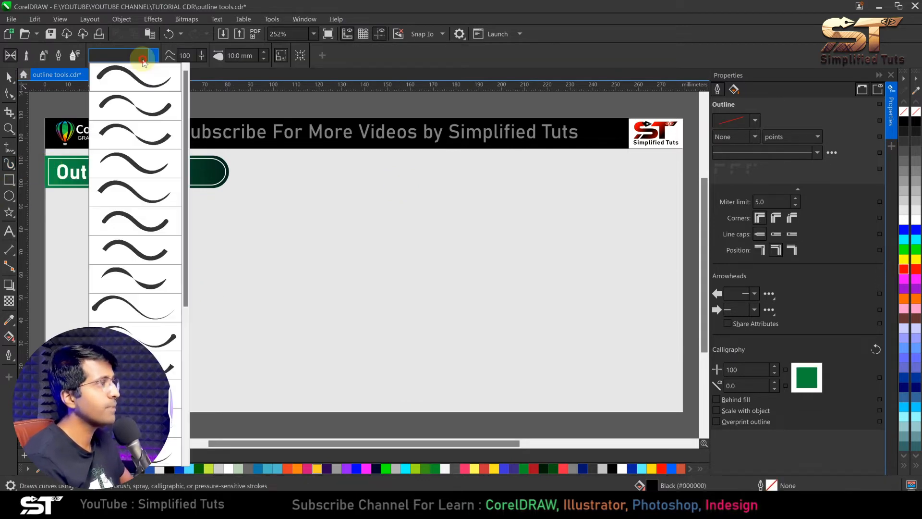
click(128, 76)
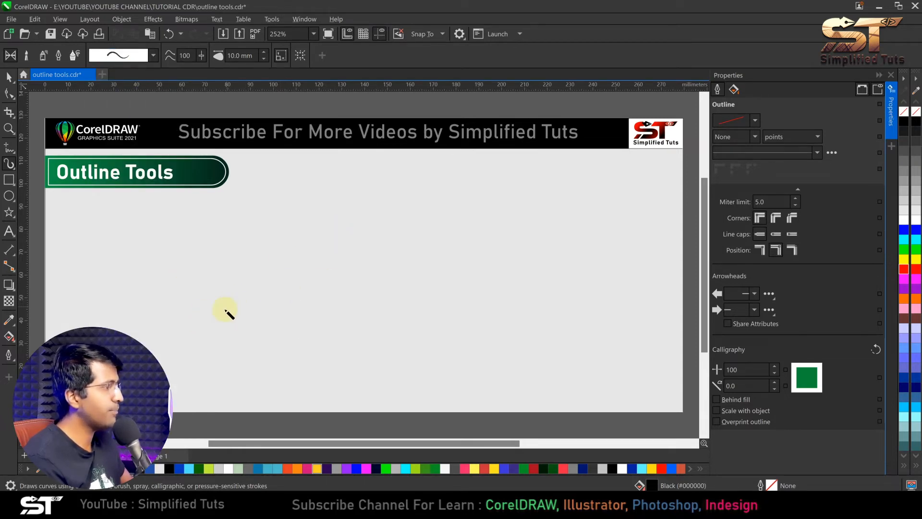
mouse_move(317, 261)
mouse_down()
mouse_move(372, 253)
mouse_move(370, 325)
mouse_move(354, 271)
mouse_move(287, 257)
mouse_move(269, 290)
mouse_up()
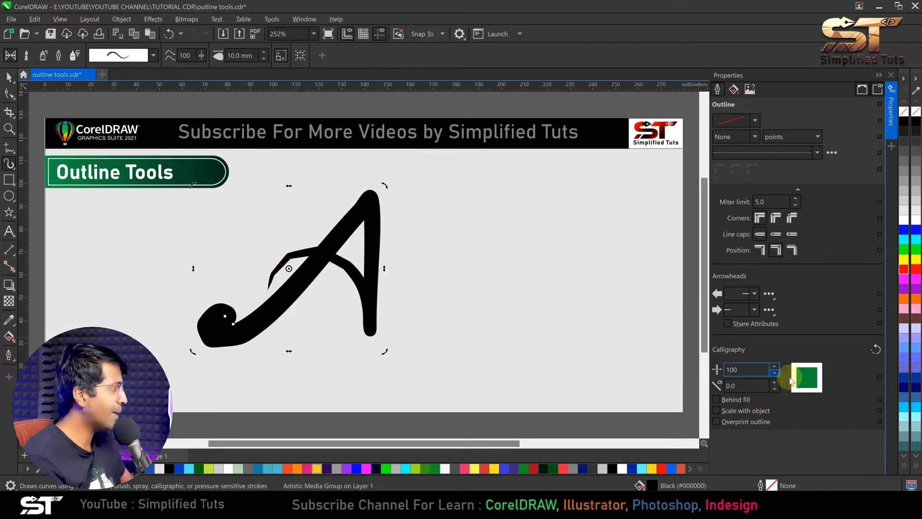
- Reshape the letter's calligraphic nib to about stretch 43 and tilt -51 degrees, and set its outline width to 24 pt
drag(798, 383, 812, 384)
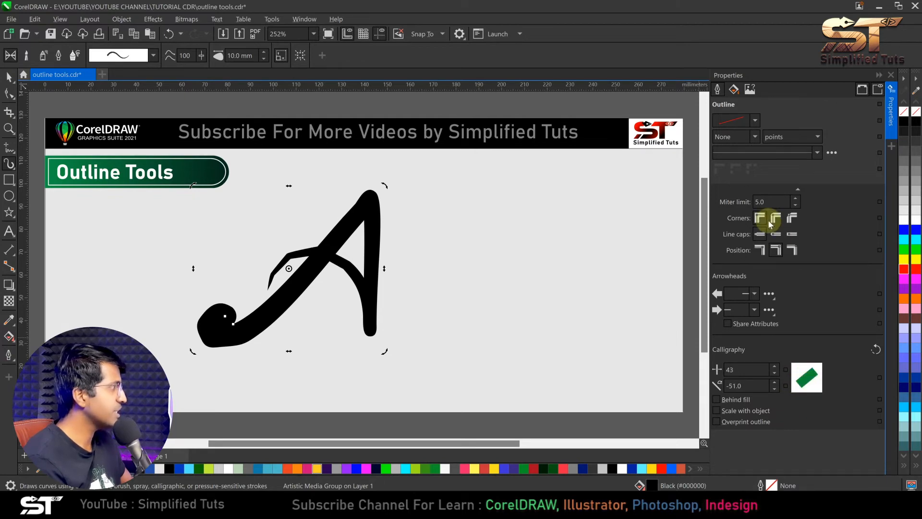
click(754, 134)
click(729, 247)
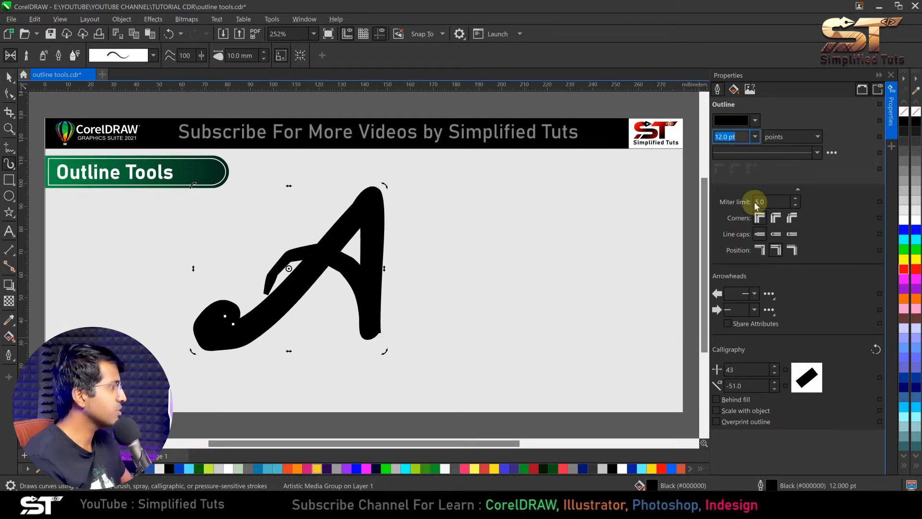
click(755, 136)
click(731, 262)
- Color the letter's outline RGB 182, 200, 0 and reshape its nib to about stretch 25 and tilt -162.6 degrees
click(755, 120)
click(802, 192)
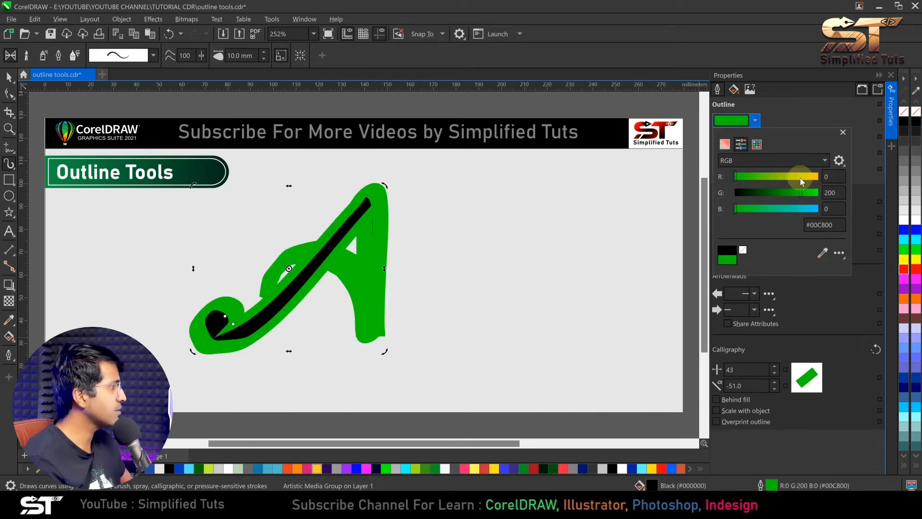
click(794, 177)
click(781, 113)
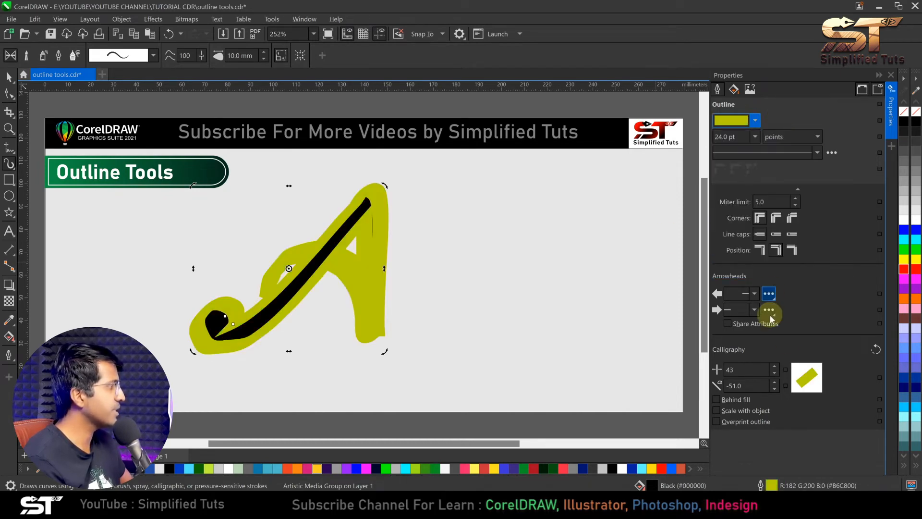
drag(807, 373, 805, 379)
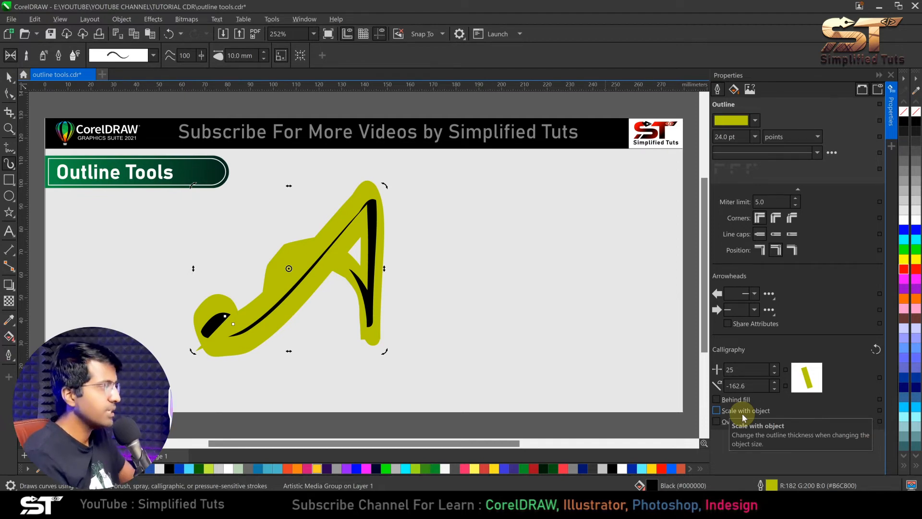
- Move the letter A slightly to the right and place its outline behind the fill
click(9, 77)
drag(312, 236, 327, 234)
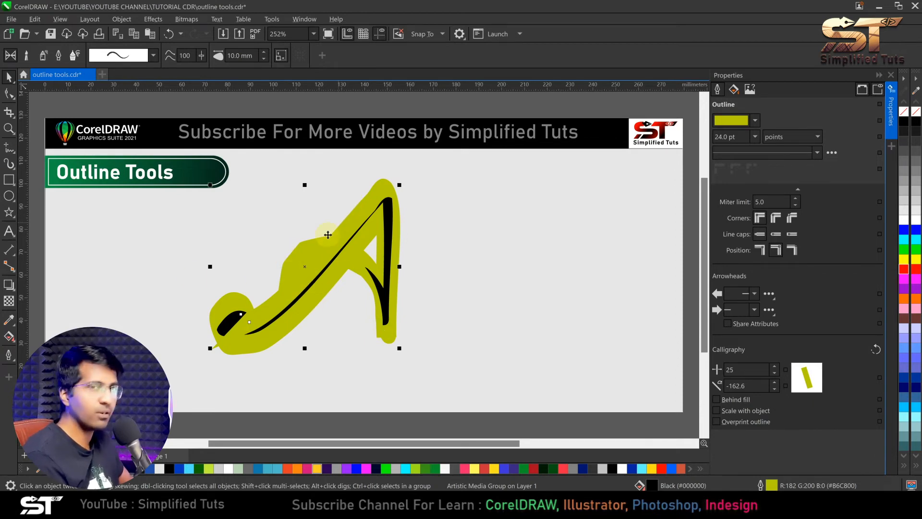
scroll(316, 248, up, 2)
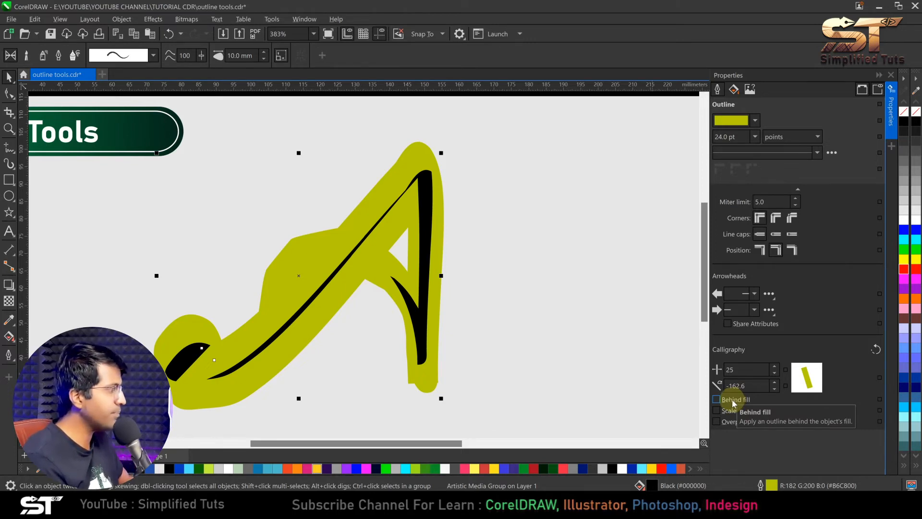
click(717, 399)
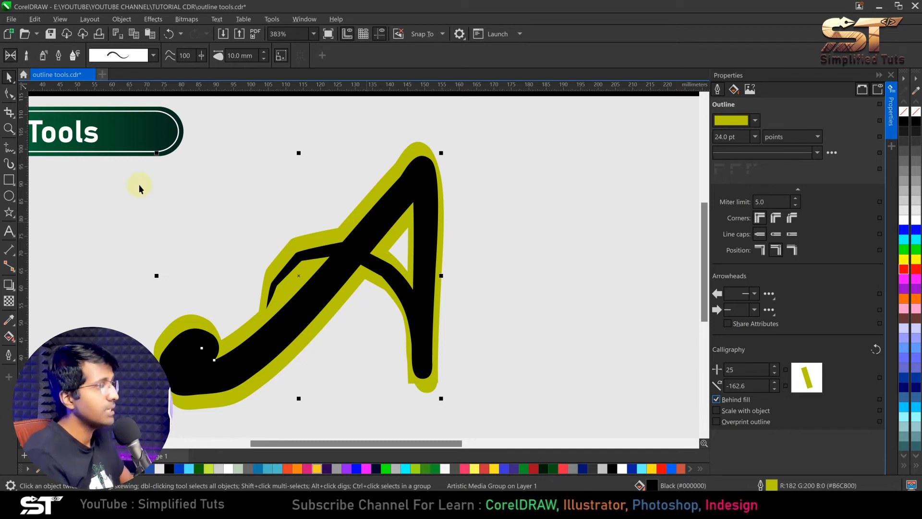
- Draw a square about 47 mm wide to the right of the letter A and give it a 24 pt outline
click(9, 180)
drag(480, 182, 645, 346)
click(567, 55)
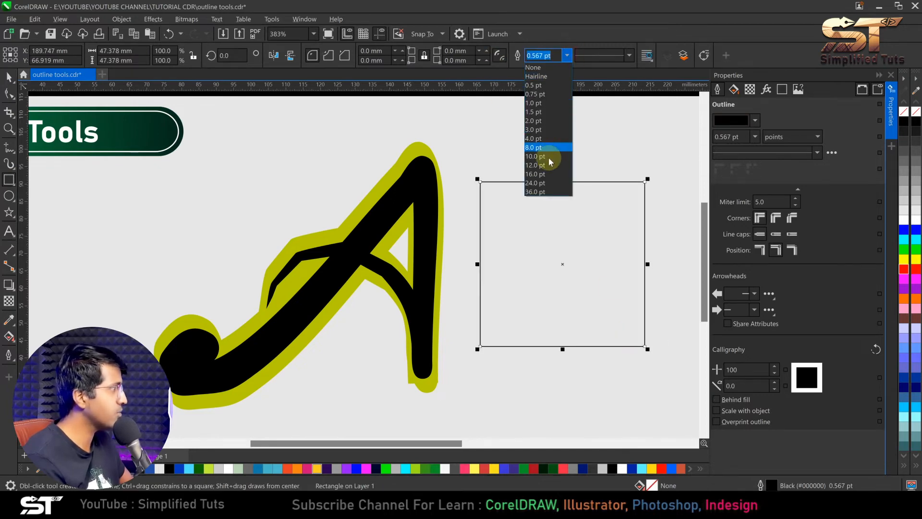
click(543, 184)
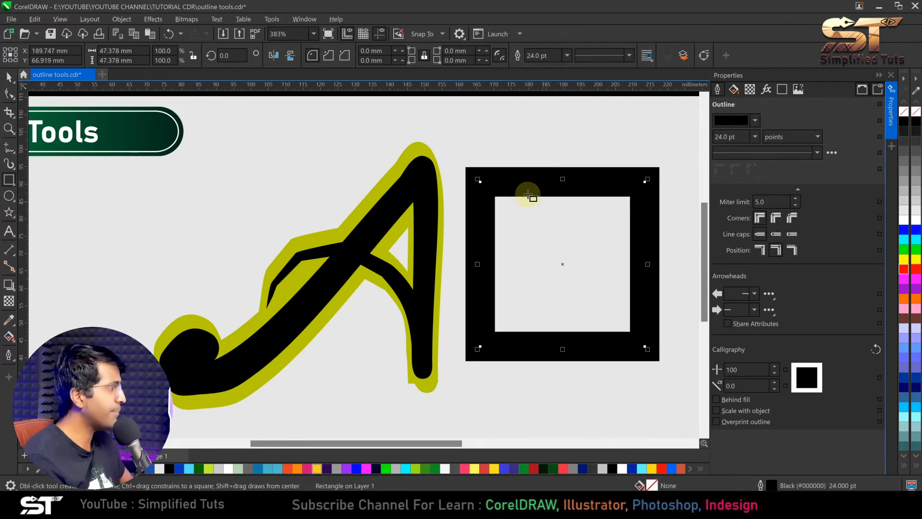
- Fill the square with yellow (RGB 255, 255, 0) and place its outline behind the fill
scroll(548, 183, up, 2)
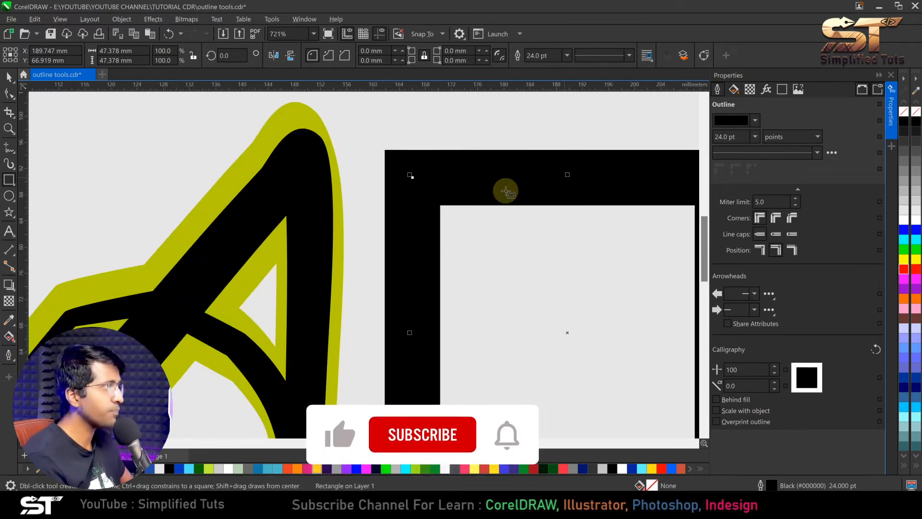
scroll(506, 189, down, 1)
scroll(455, 198, down, 2)
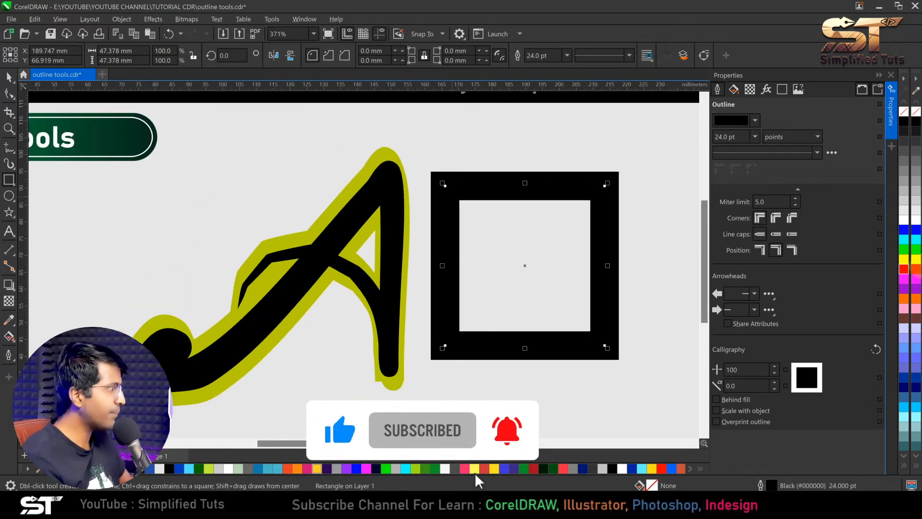
click(916, 261)
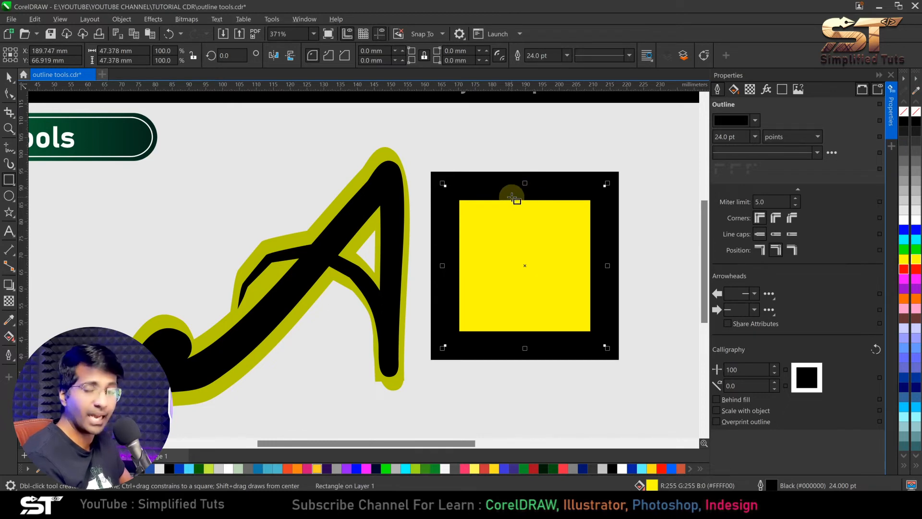
scroll(513, 196, up, 2)
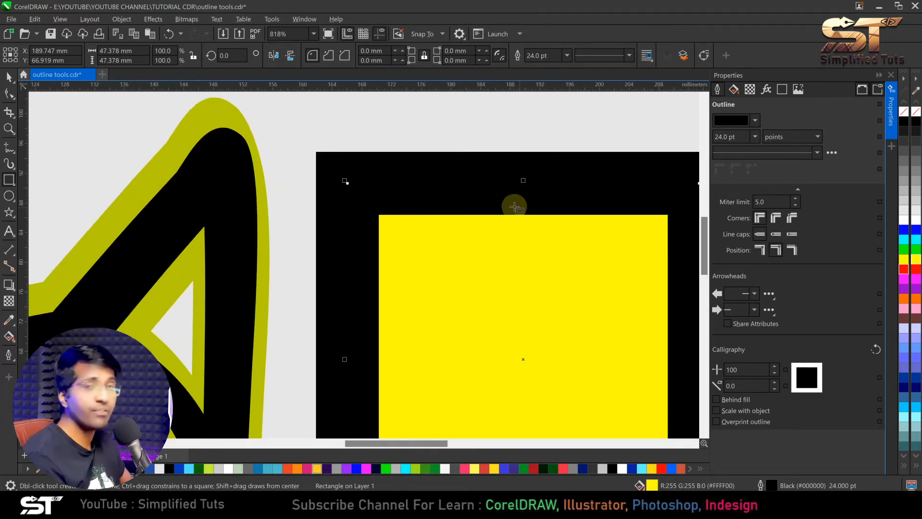
scroll(515, 207, down, 2)
scroll(500, 196, up, 3)
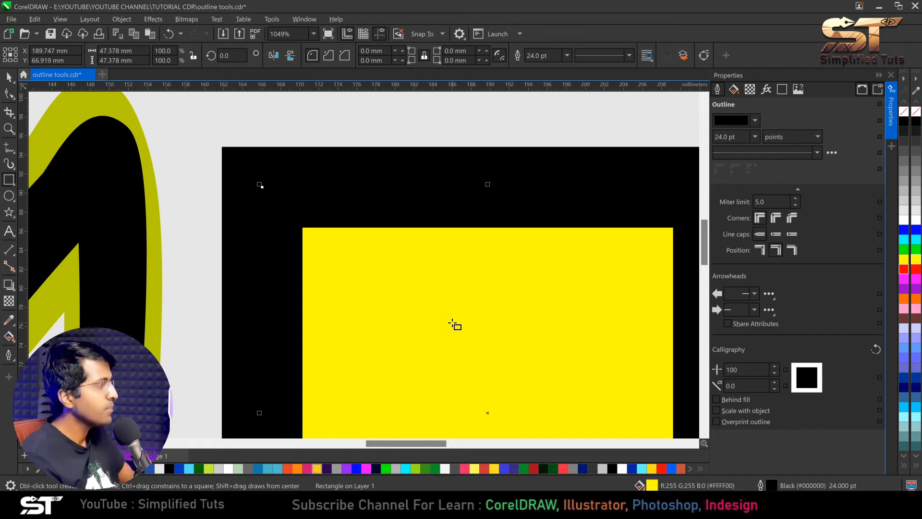
click(725, 401)
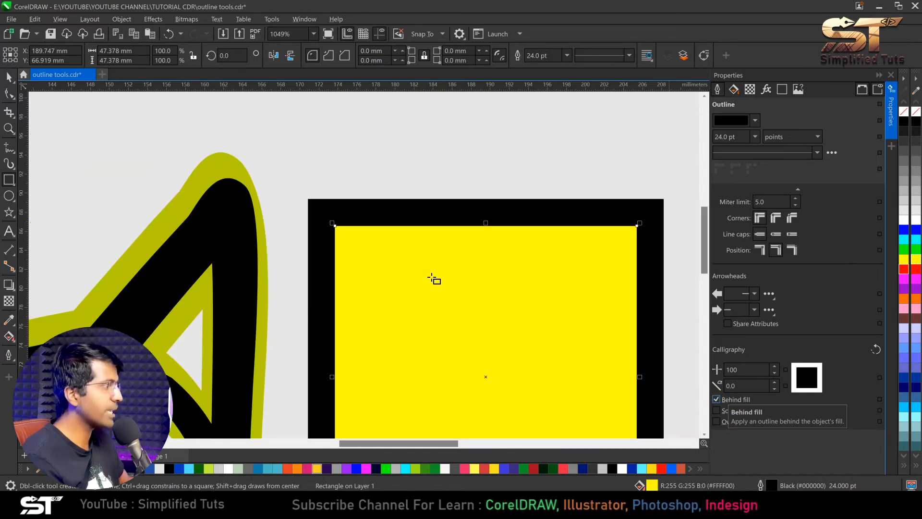
- Delete the letter A and move the yellow square near the middle of the page, at about X 153, Y 57 mm
scroll(414, 266, down, 2)
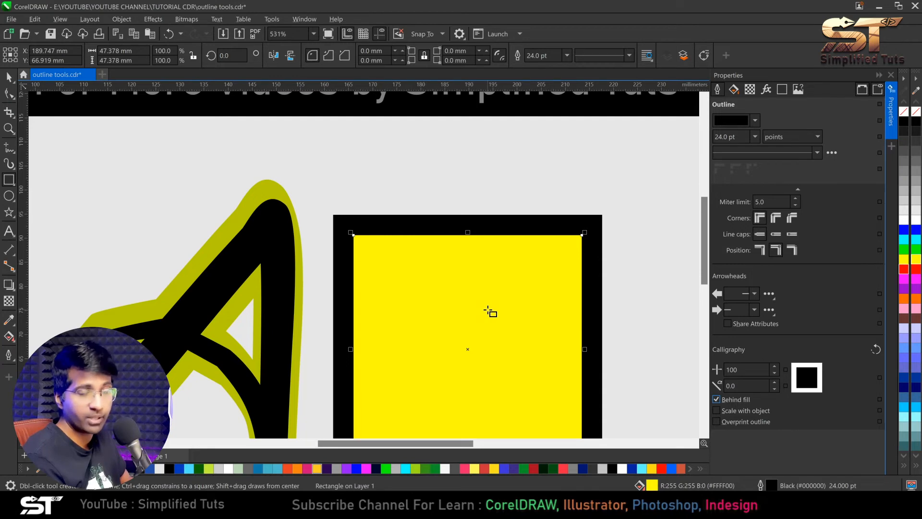
click(8, 77)
scroll(351, 216, down, 1)
drag(422, 231, 429, 224)
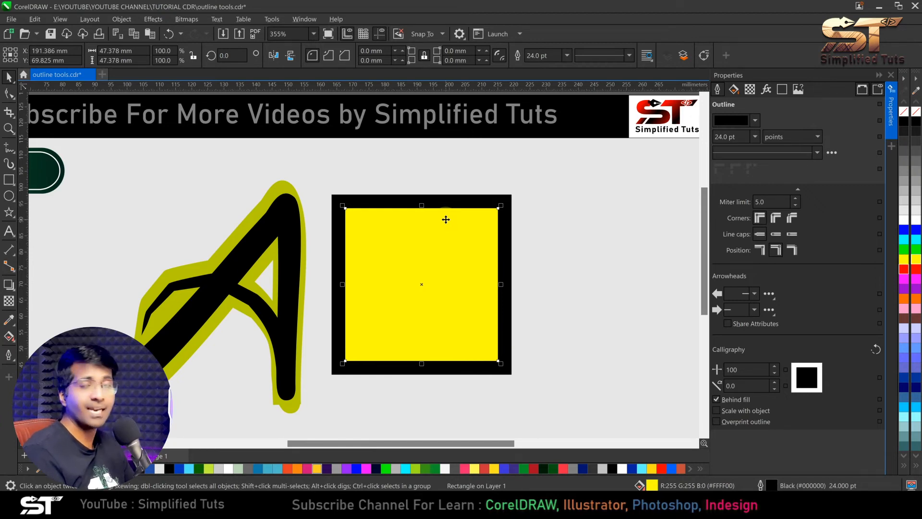
scroll(431, 212, down, 3)
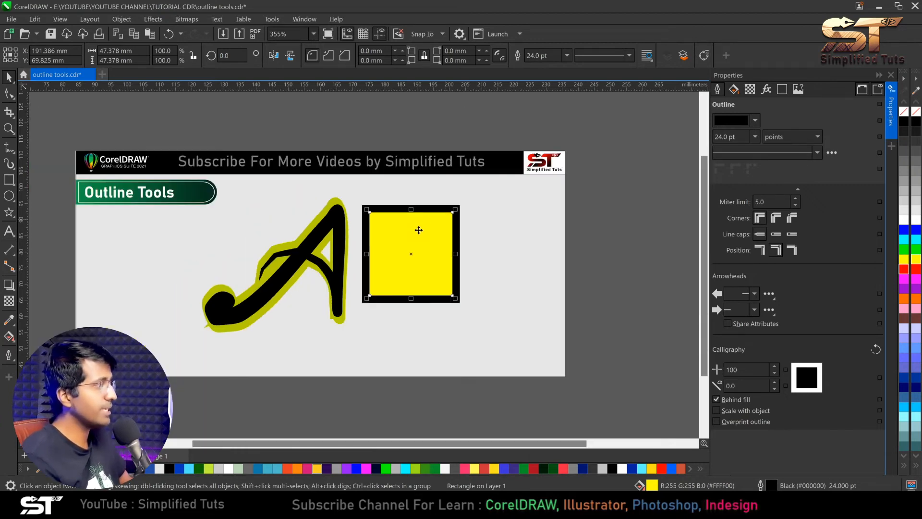
click(274, 257)
drag(274, 257, 202, 273)
key(Delete)
drag(424, 239, 351, 267)
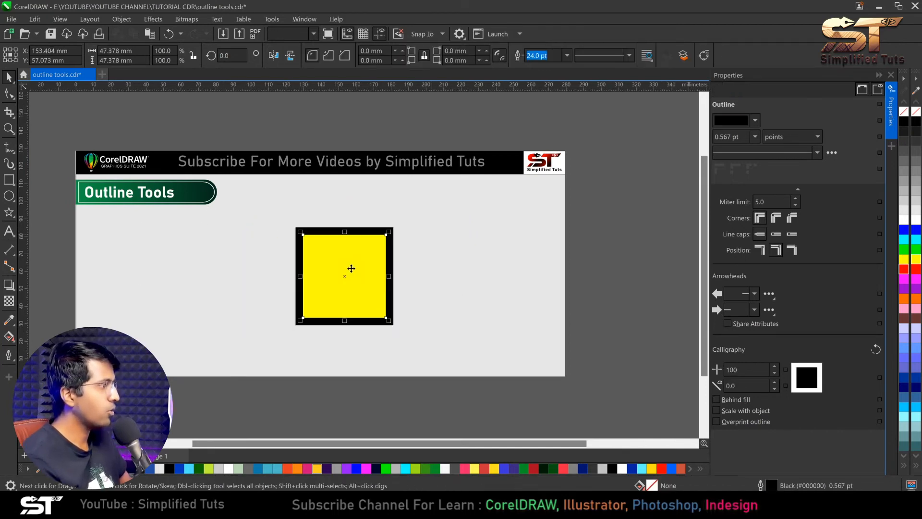
- Shrink the yellow square proportionally to about 8 mm wide
scroll(352, 268, up, 2)
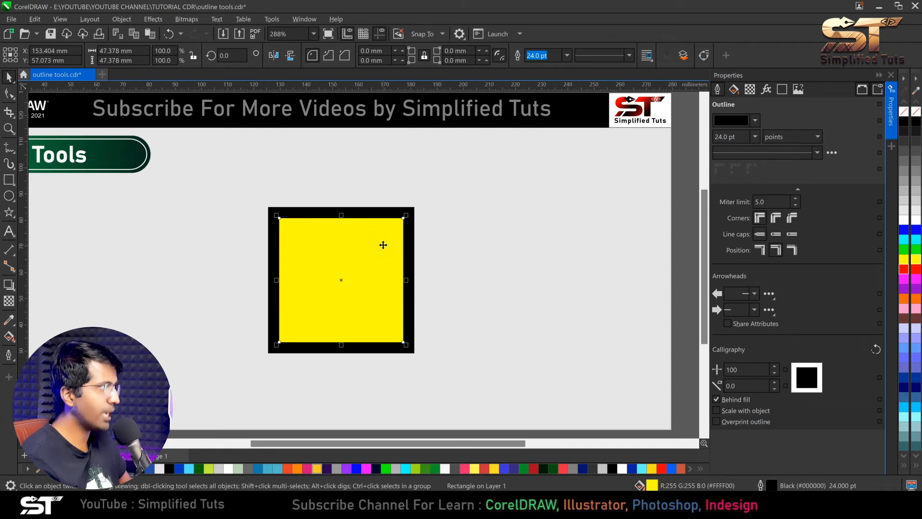
drag(407, 216, 320, 318)
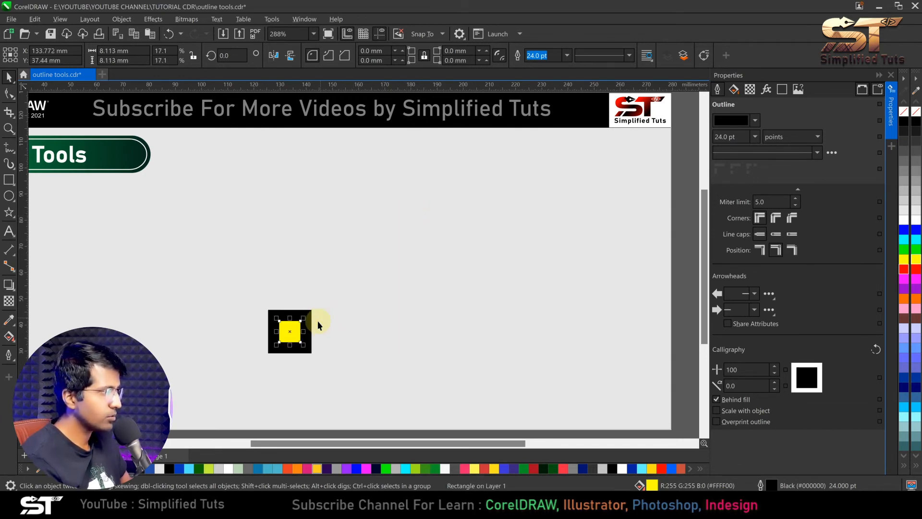
scroll(286, 342, up, 3)
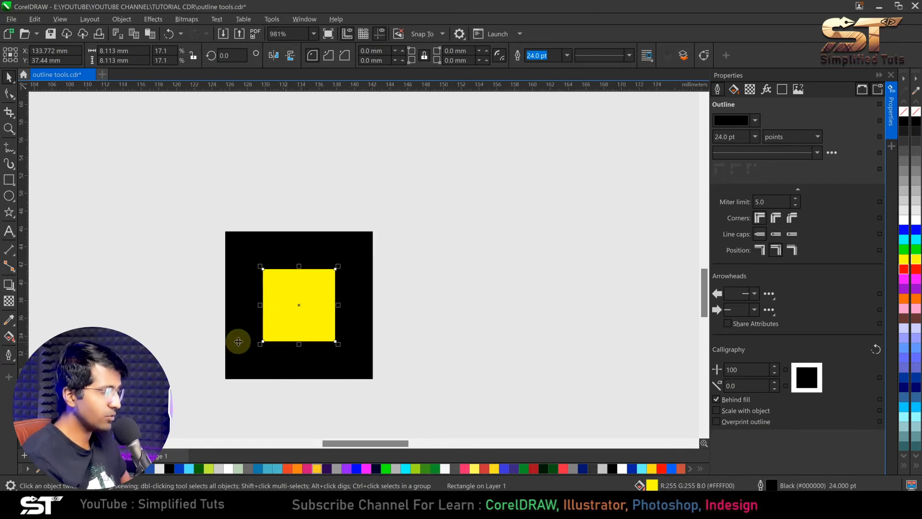
scroll(304, 316, down, 3)
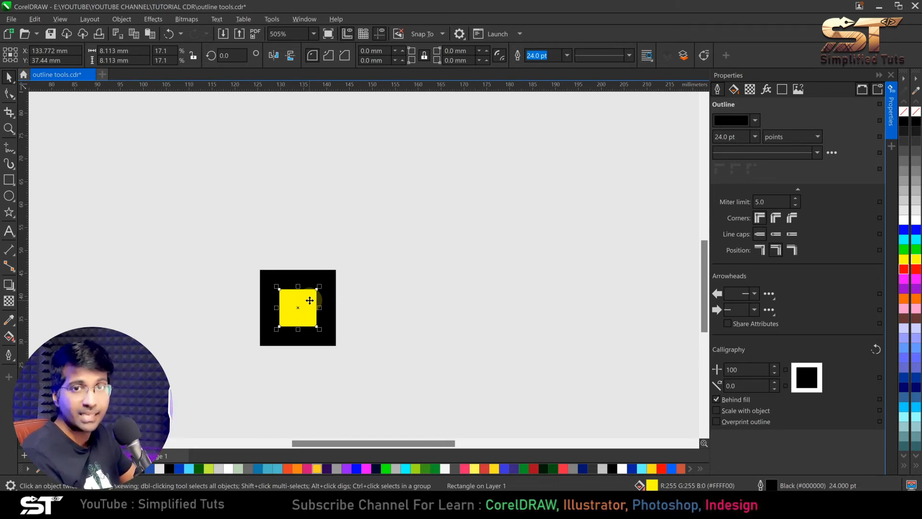
- Enlarge the yellow square to about 138 mm wide, reduce it to about 87 mm and place it around the middle of the page
drag(322, 287, 646, 57)
scroll(442, 242, down, 4)
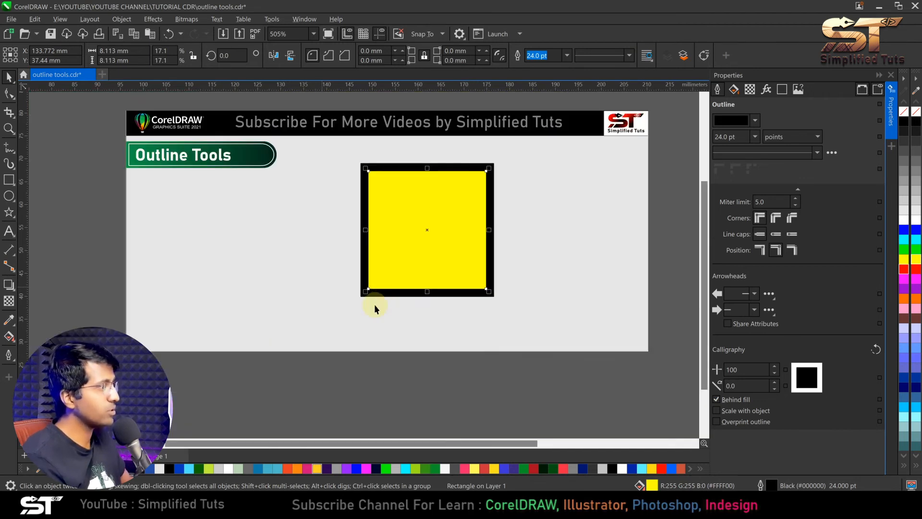
drag(361, 292, 225, 432)
drag(456, 213, 498, 221)
drag(449, 213, 487, 199)
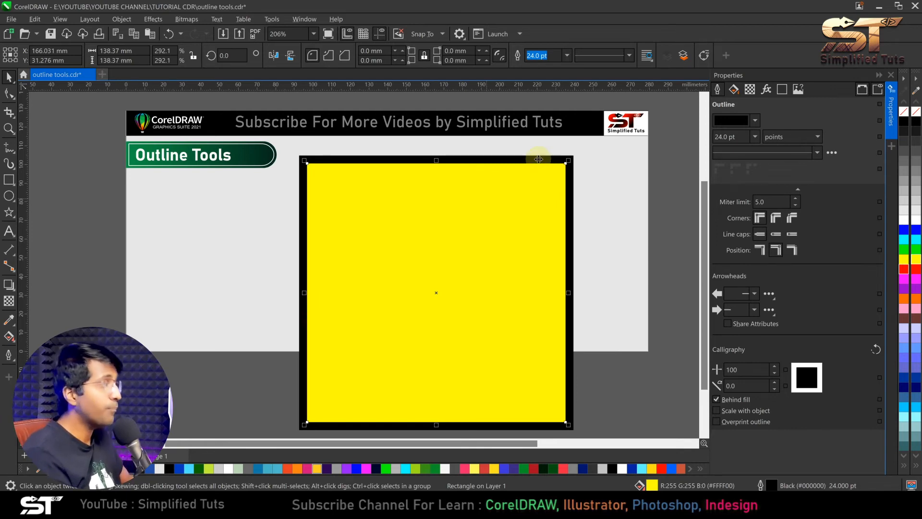
drag(566, 160, 477, 255)
drag(418, 290, 449, 197)
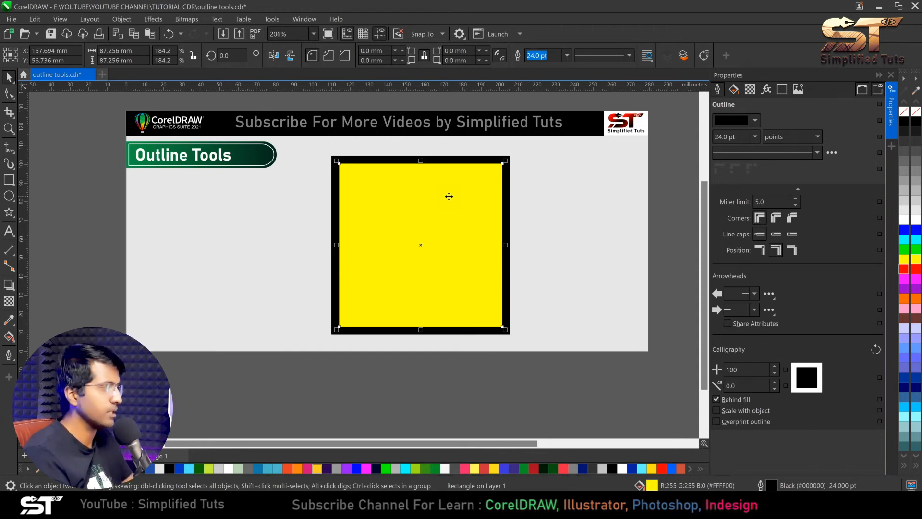
- Make the square's outline scale with the object, and resize the square to about 16 mm, 113 mm and finally 65 mm wide
click(717, 410)
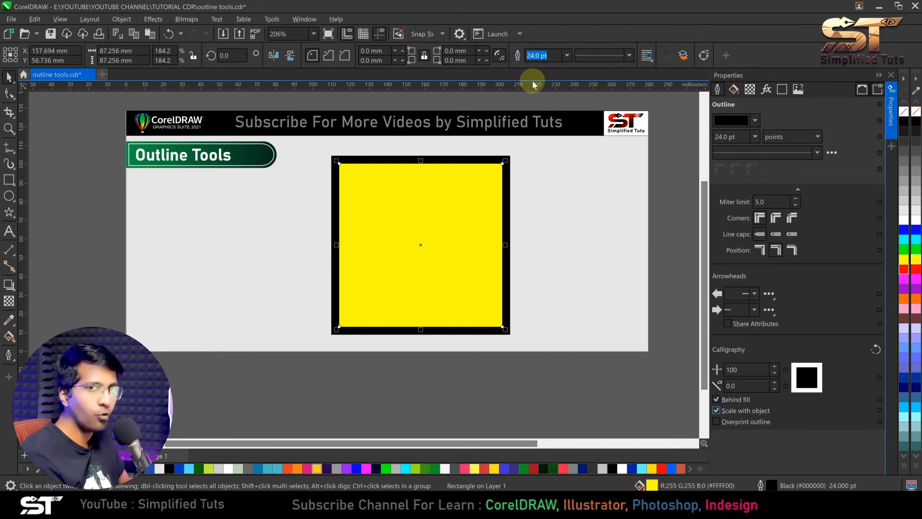
drag(507, 160, 384, 294)
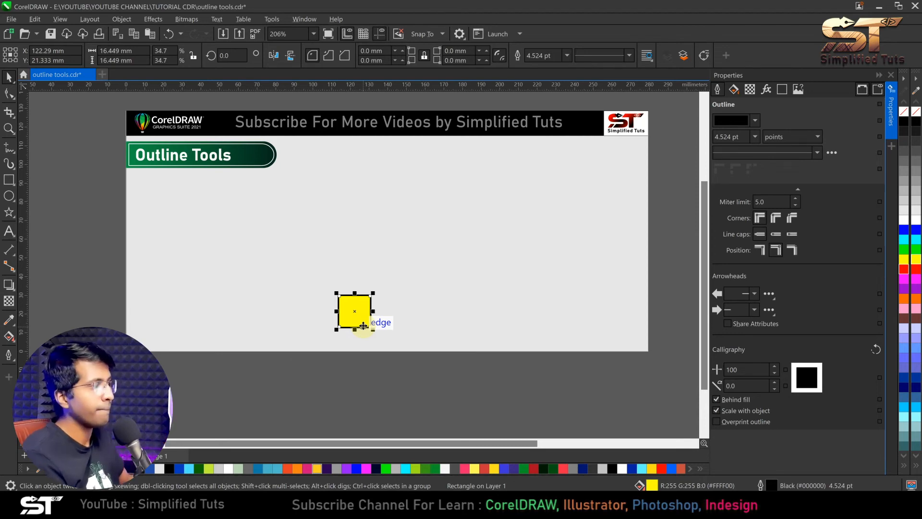
drag(375, 294, 617, 114)
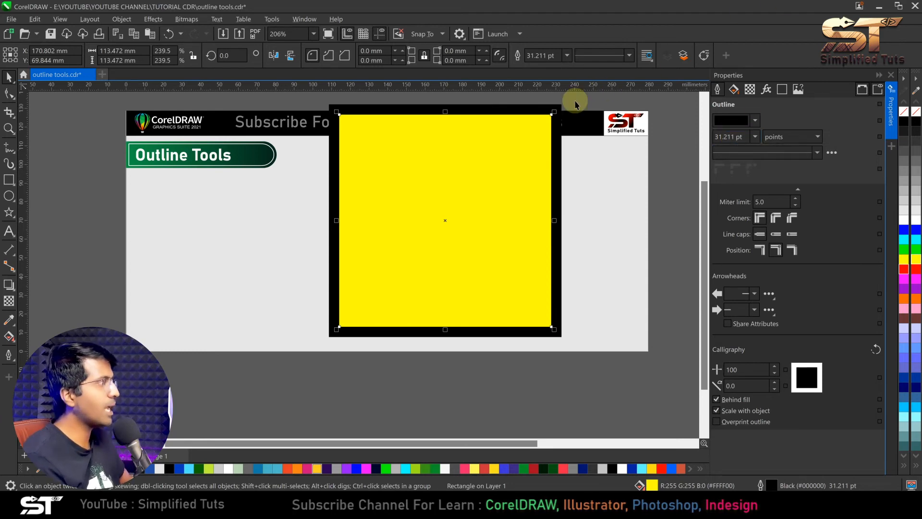
drag(551, 118, 474, 210)
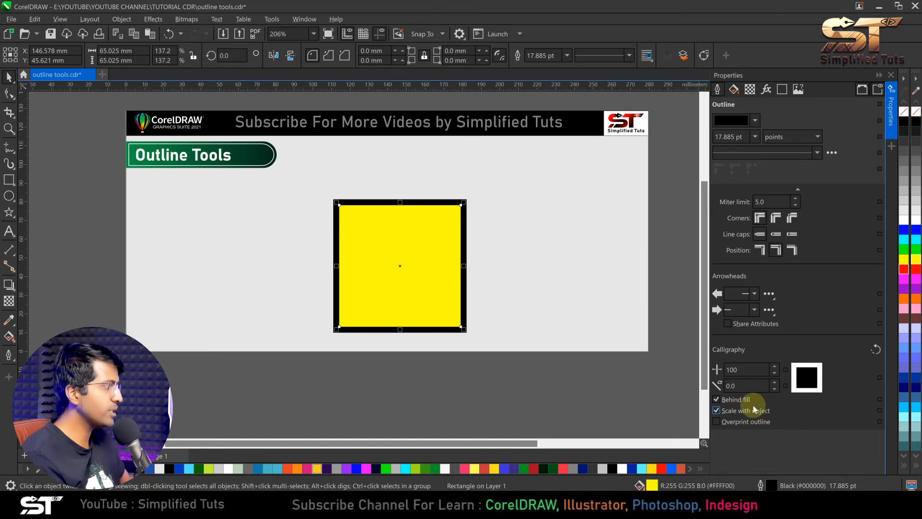
- Move the square to the left part of the page, at about X 58, Y 51 mm, and fill it red (RGB 255, 0, 0)
drag(334, 263, 232, 261)
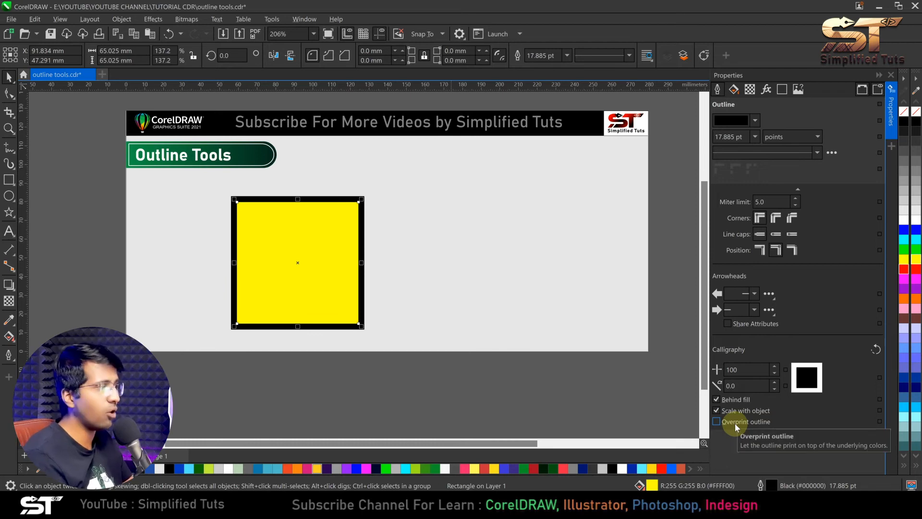
drag(309, 255, 251, 249)
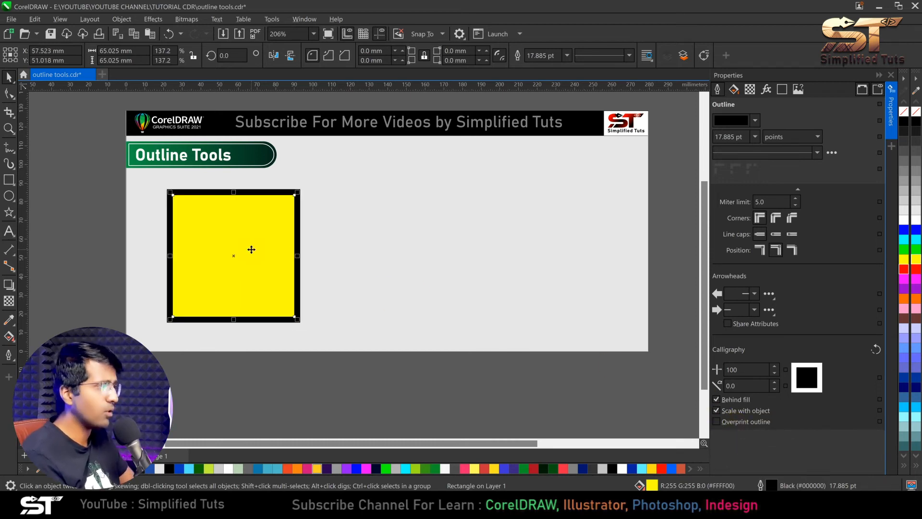
click(903, 268)
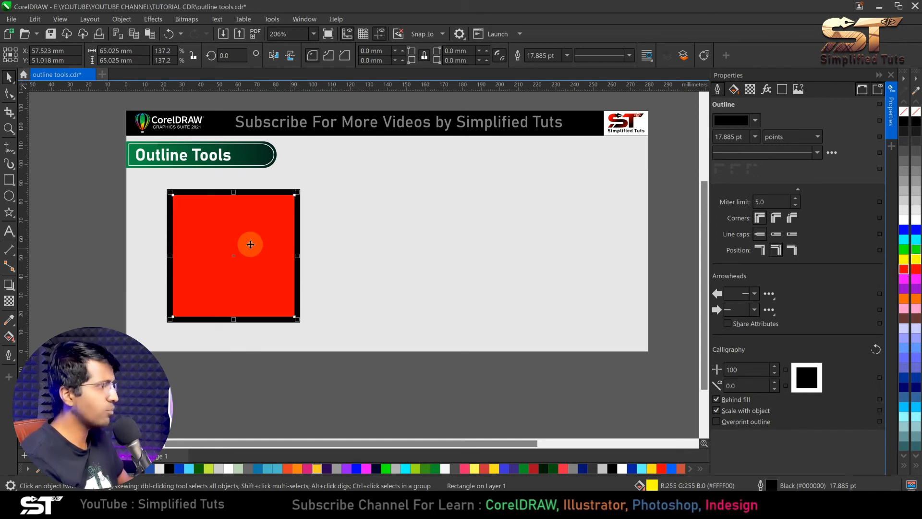
drag(279, 243, 280, 244)
key(ctrl+z)
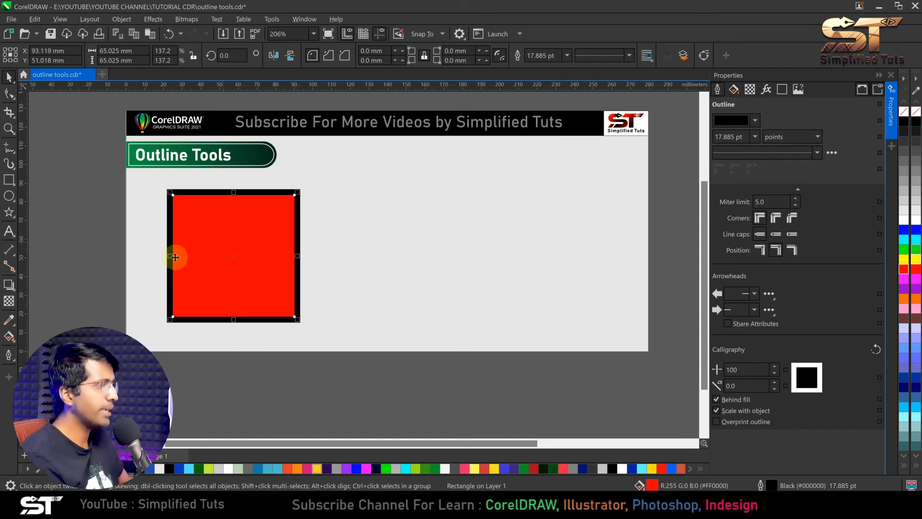
- Duplicate the red square twice to the right to form a row of three adjoining squares
drag(173, 256, 456, 235)
right_click(341, 257)
right_click(457, 235)
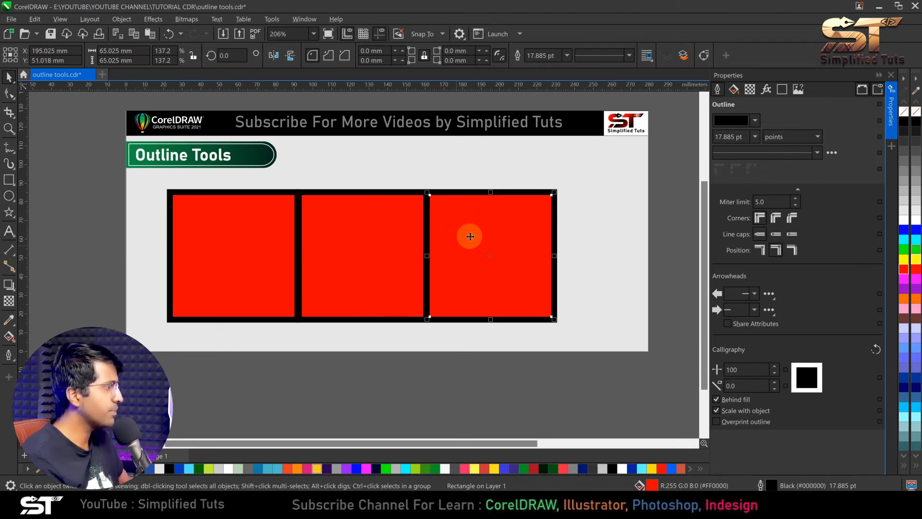
- Fill the right square with orange (RGB 255, 102, 0) and the middle one with magenta (RGB 255, 0, 255)
click(904, 298)
click(361, 237)
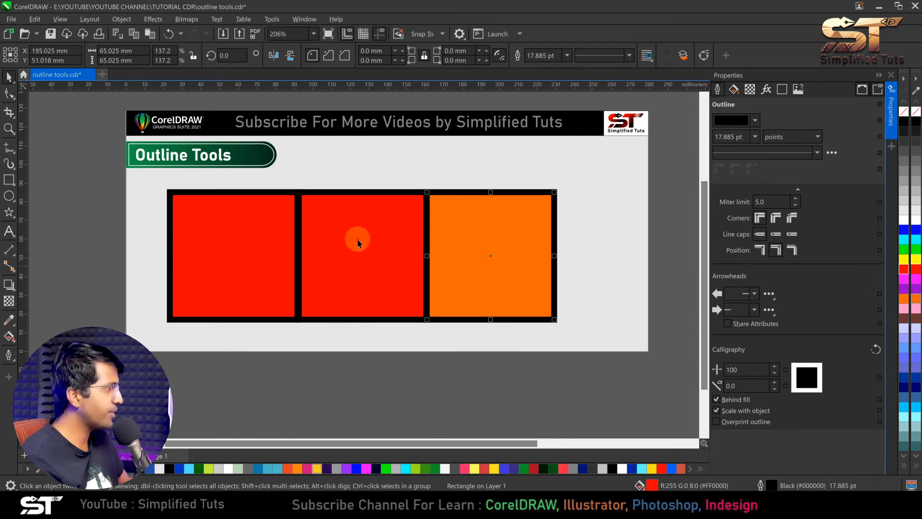
click(915, 278)
- Color the outlines of the three squares blue on the left, yellow in the middle and magenta (RGB 255, 0, 255) on the right
click(223, 234)
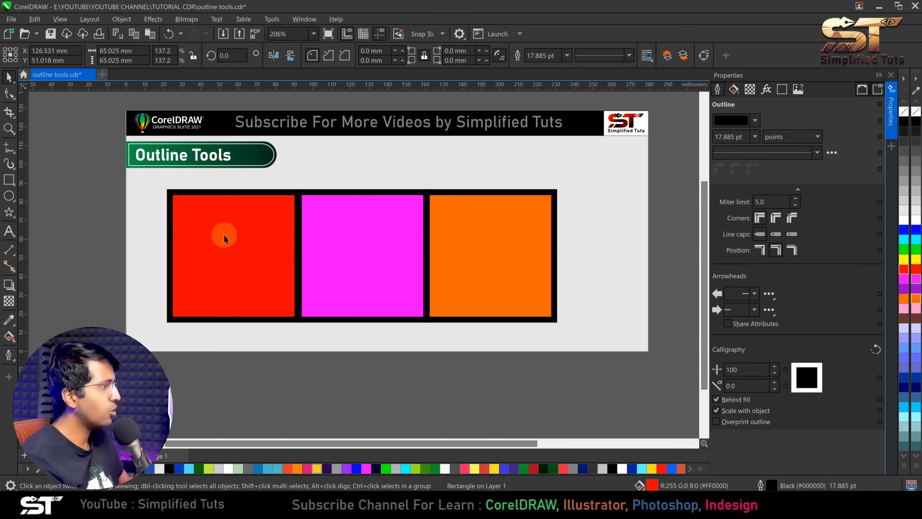
right_click(917, 231)
click(371, 230)
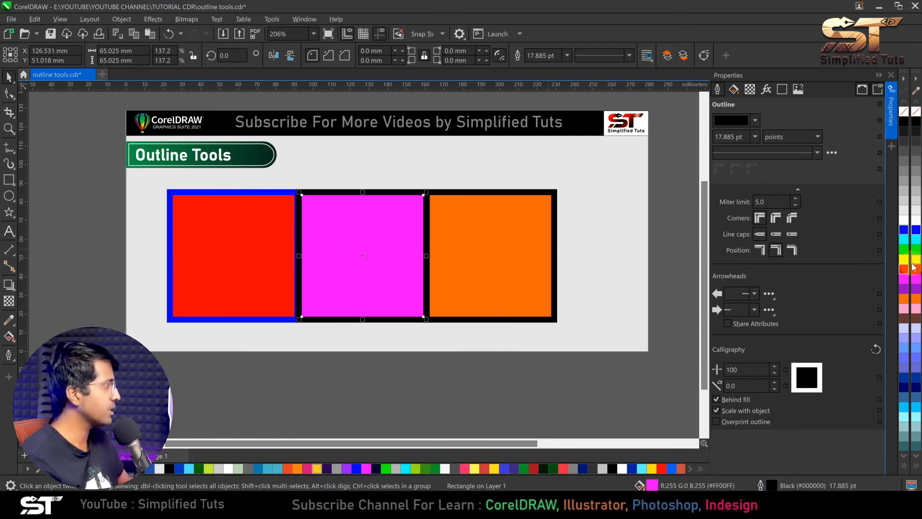
right_click(915, 261)
click(445, 250)
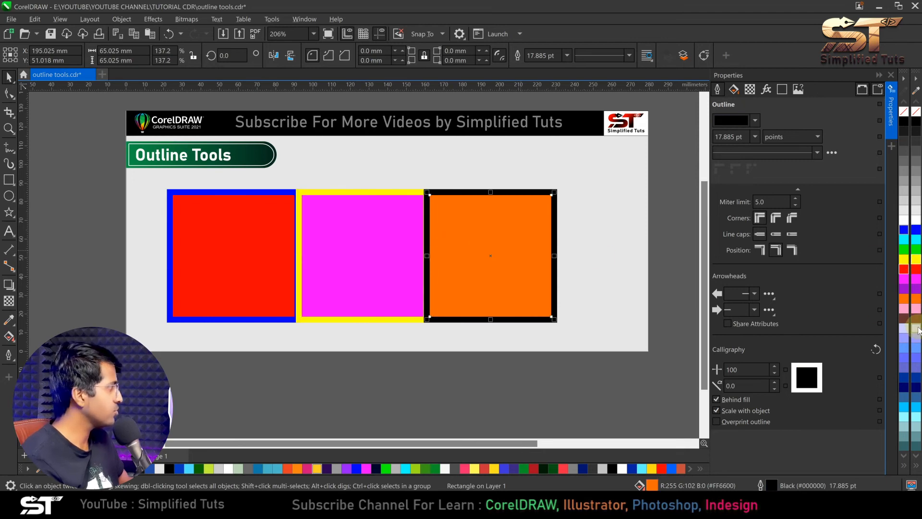
right_click(915, 302)
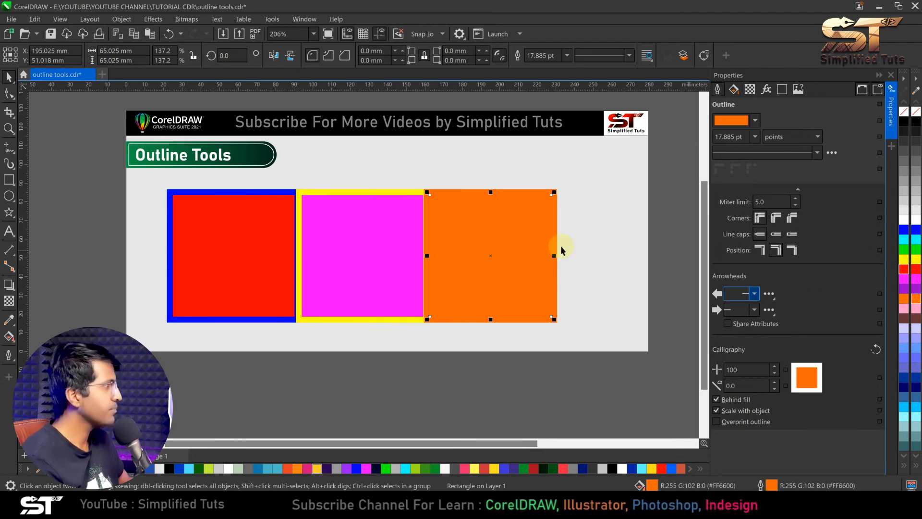
right_click(916, 279)
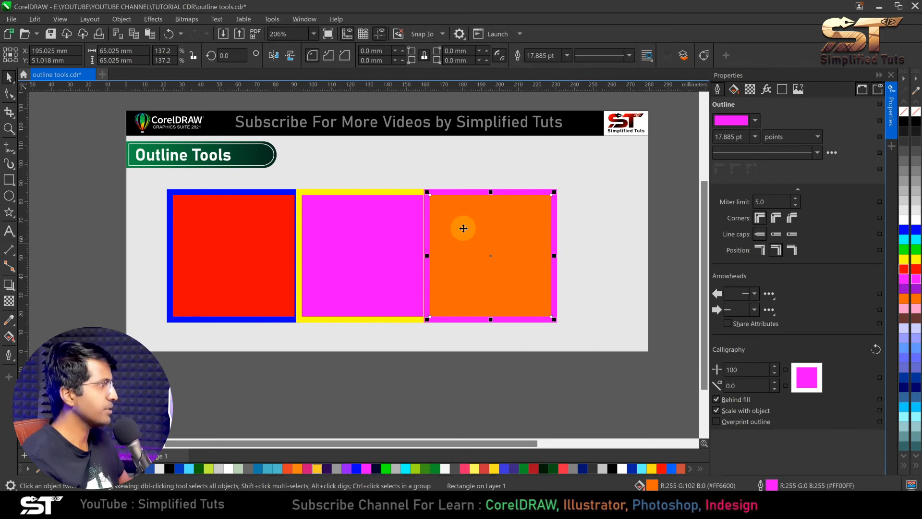
- Add the Arial text "TEXT" on the left square and enlarge it to about 152 mm wide across all three squares
scroll(390, 238, up, 2)
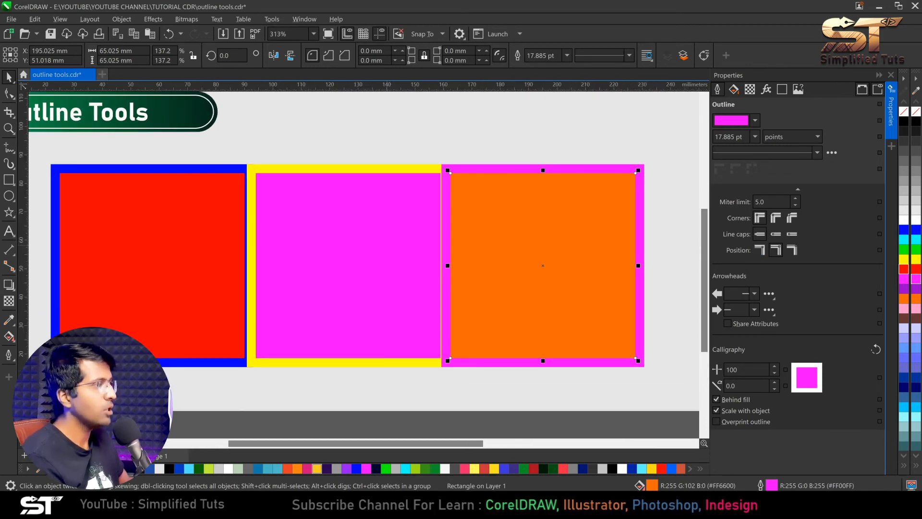
click(9, 231)
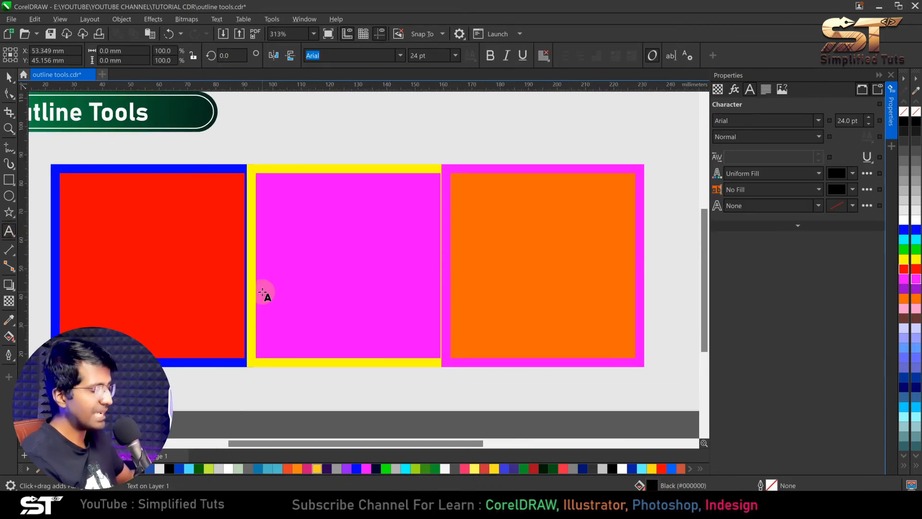
text(TEXT)
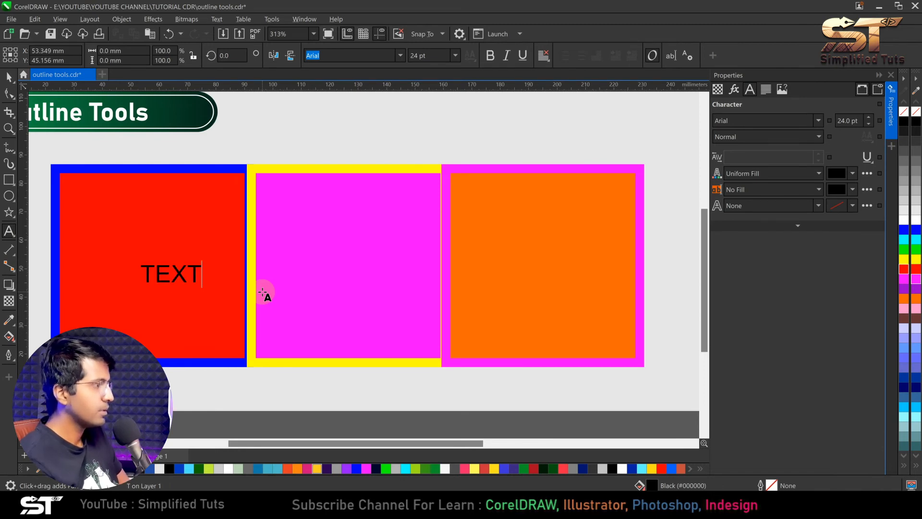
key(Escape)
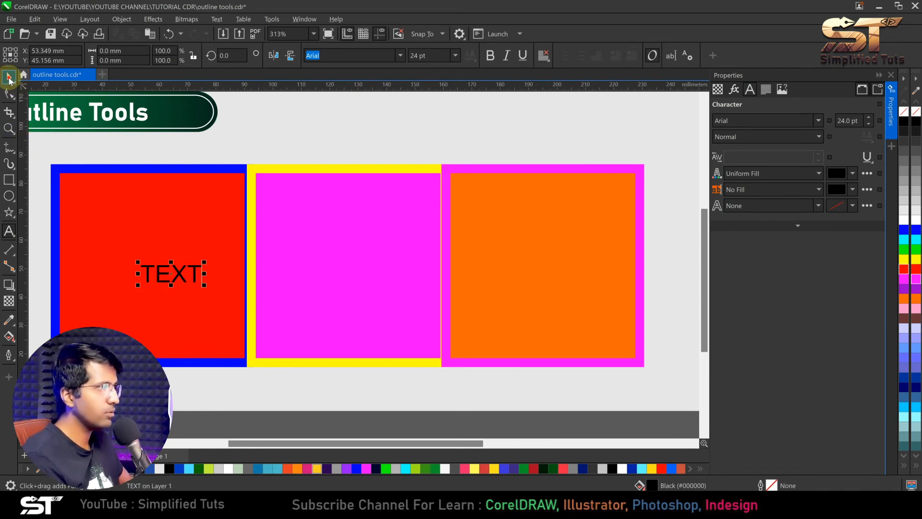
drag(203, 284, 578, 209)
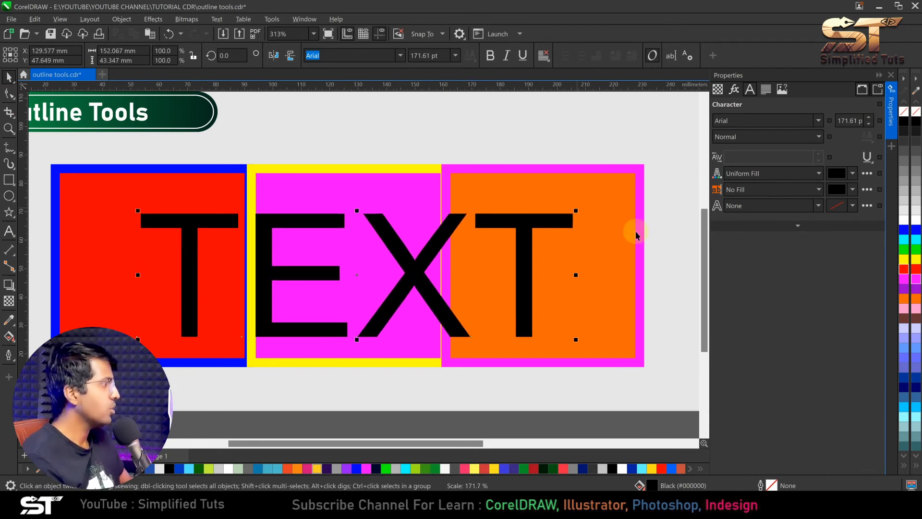
- Give the text a blue (RGB 0, 0, 255) outline 8 pt wide, placed behind the fill
right_click(916, 231)
key(F12)
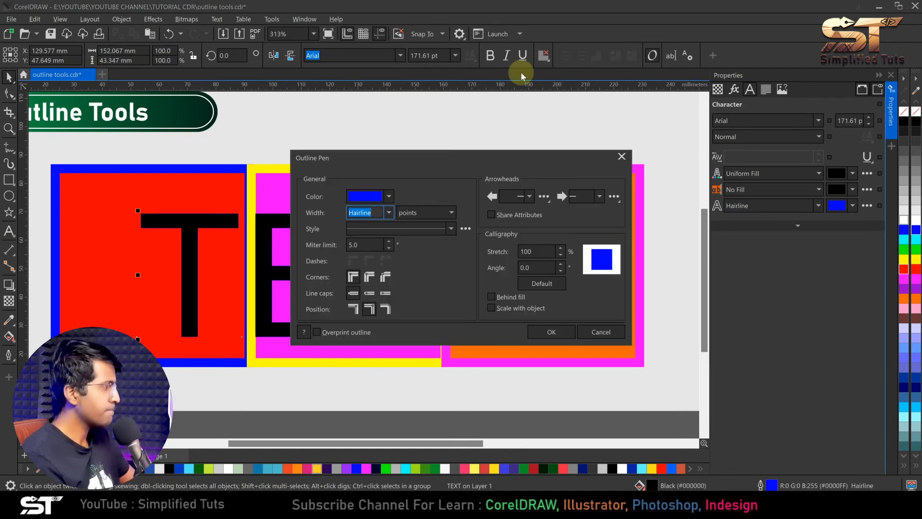
click(389, 213)
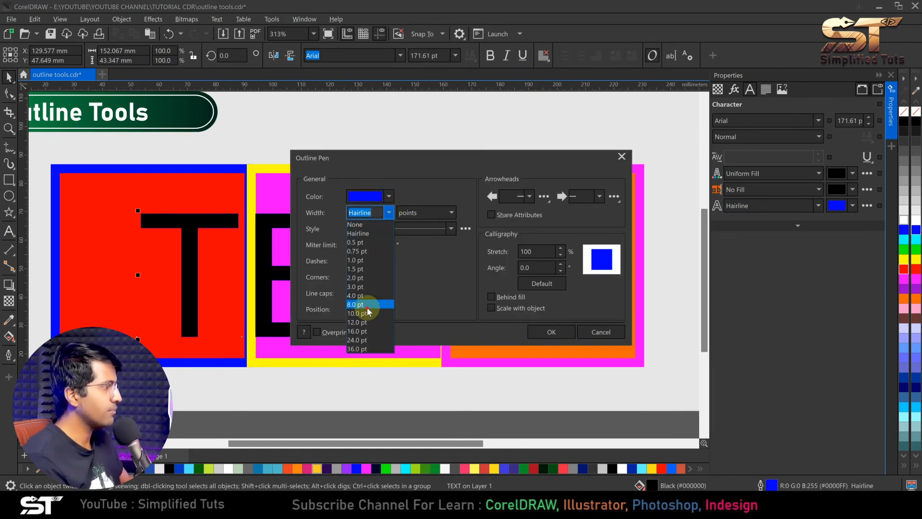
click(356, 304)
click(491, 297)
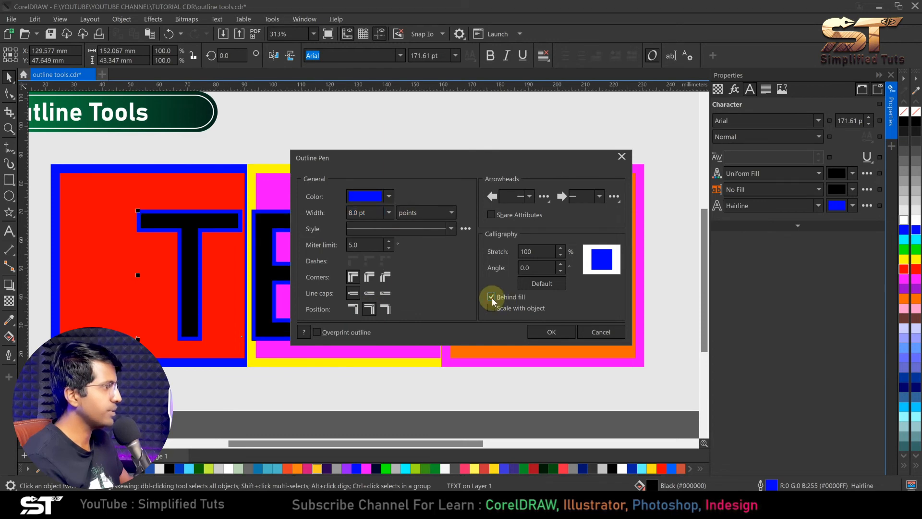
click(545, 333)
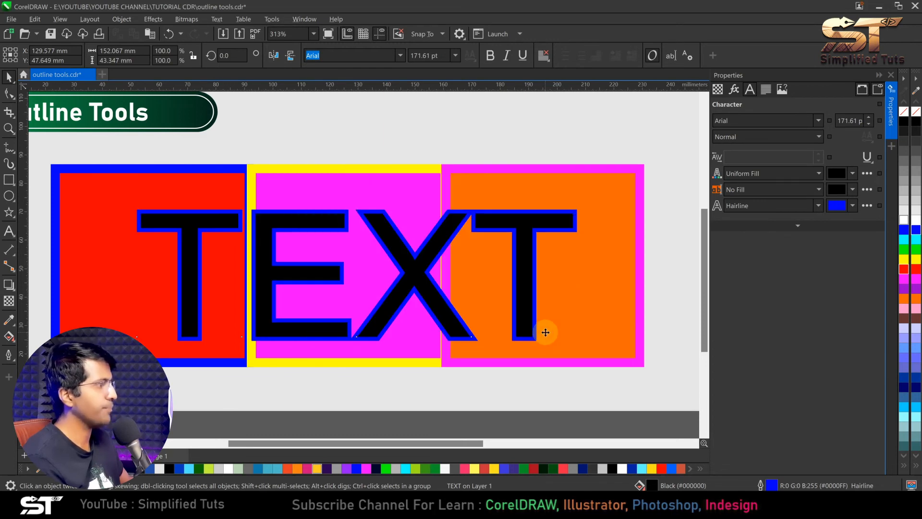
- Enable overprint outline on the middle magenta square and turn on Simulate Overprints for the view
click(879, 75)
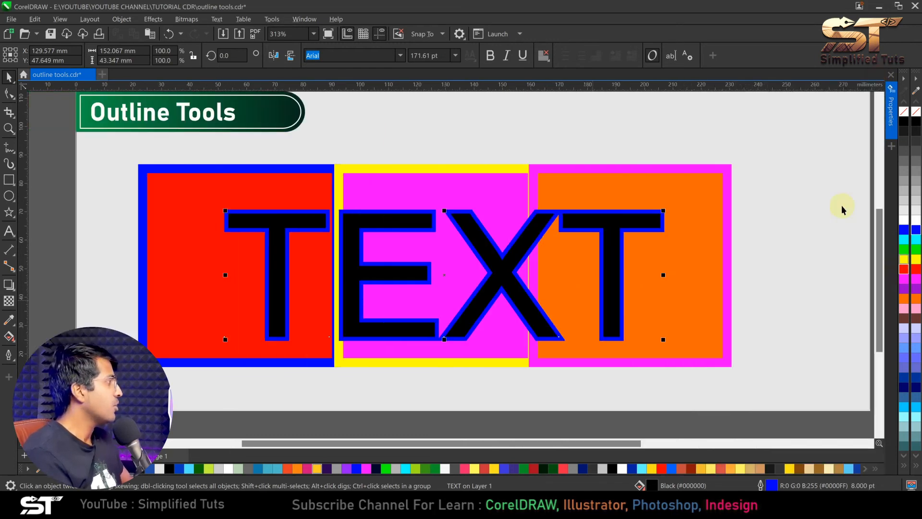
click(434, 175)
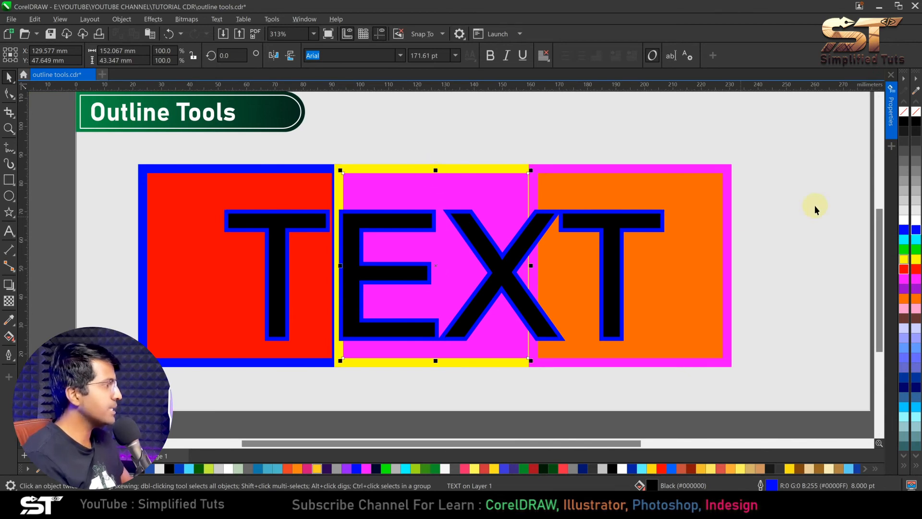
click(891, 110)
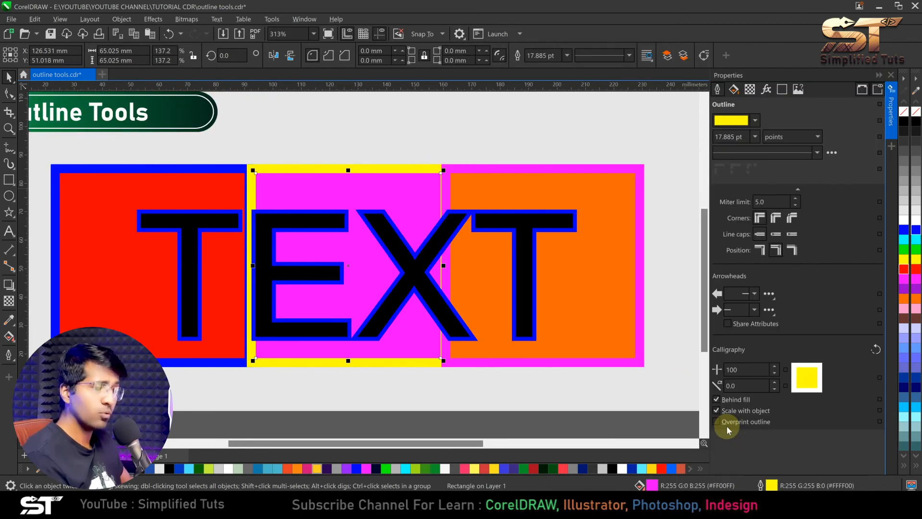
click(766, 425)
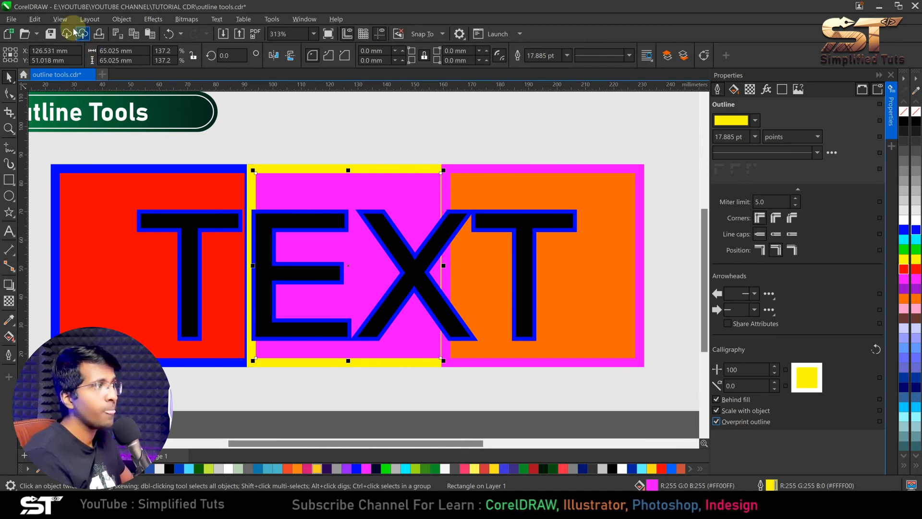
click(60, 19)
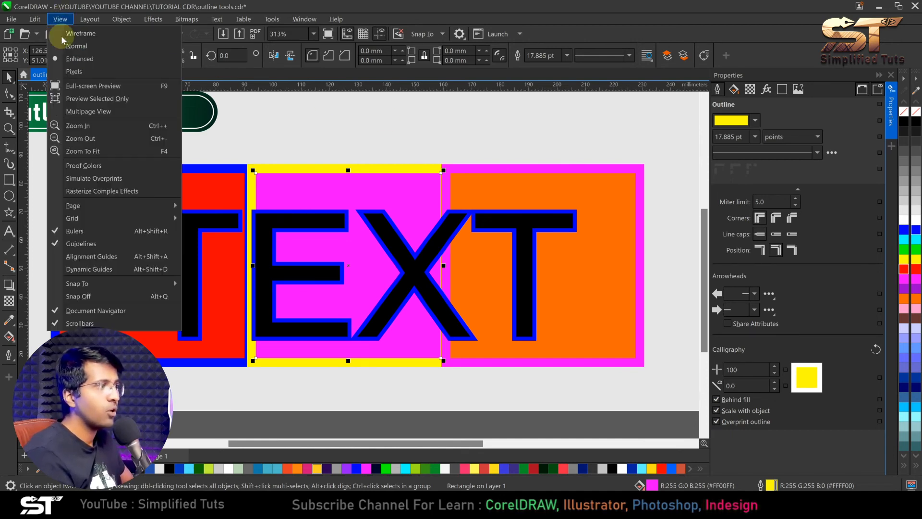
click(108, 179)
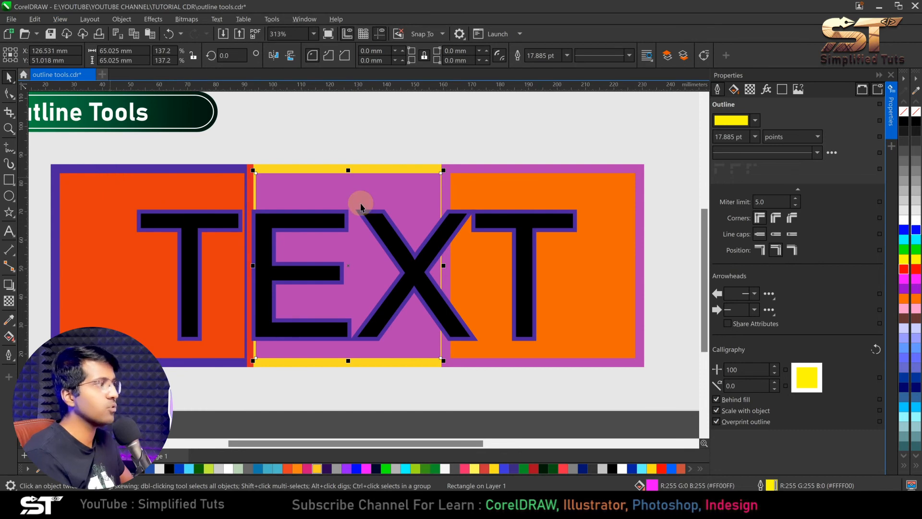
- Shift the middle square slightly up and to the right, and move the text down toward the page's lower edge
drag(300, 171, 316, 164)
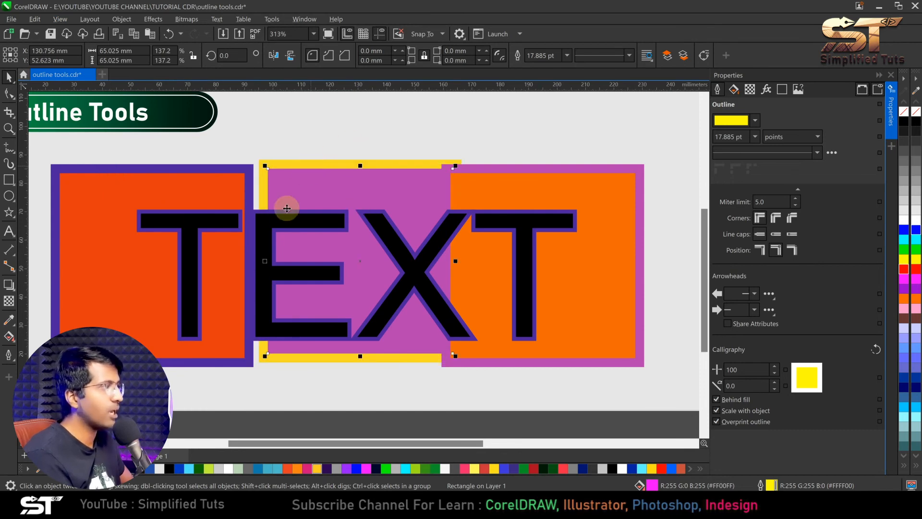
drag(222, 220, 286, 240)
click(250, 175)
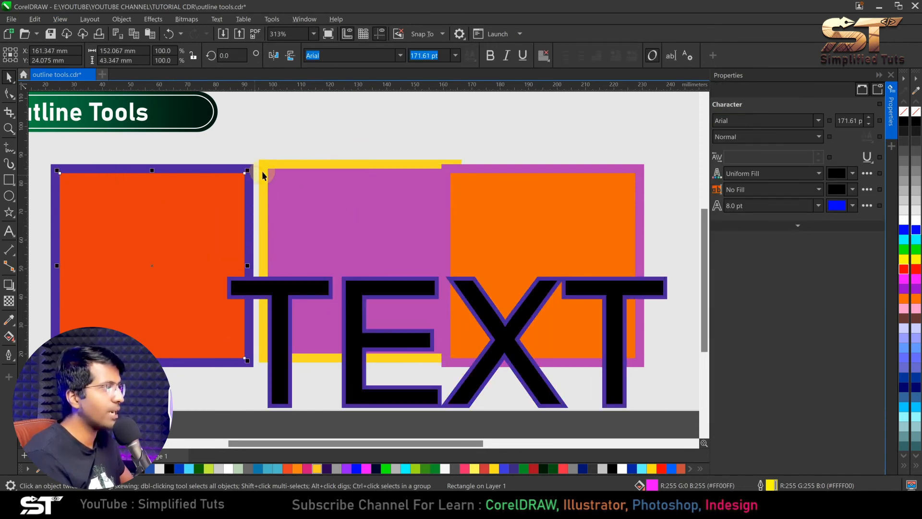
- Move the middle square so its yellow outline overlaps the edge of the left square's blue outline
scroll(255, 168, up, 2)
click(291, 178)
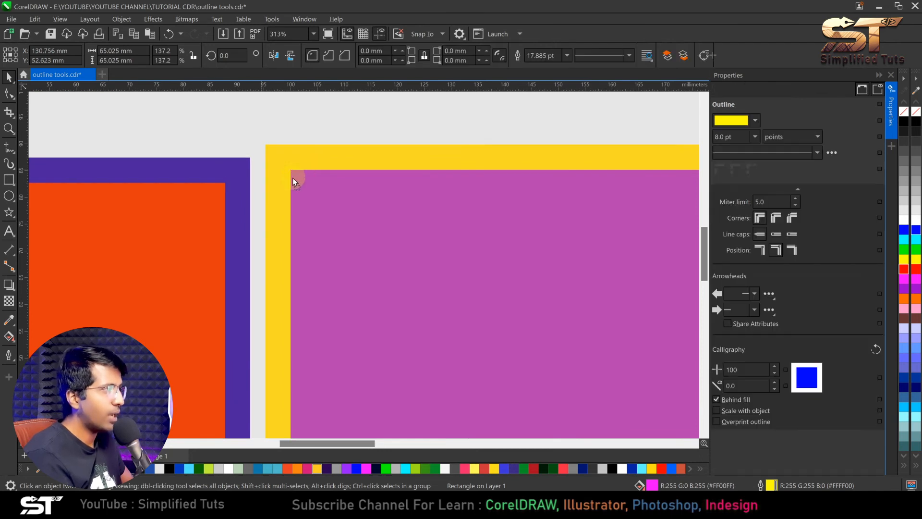
mouse_move(290, 182)
mouse_down()
mouse_move(266, 177)
mouse_move(278, 183)
mouse_move(286, 174)
mouse_up()
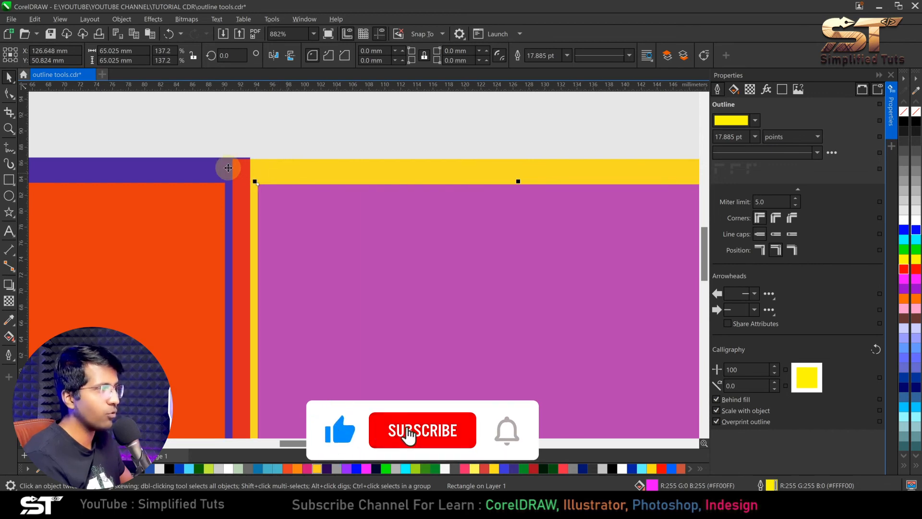
scroll(198, 185, down, 3)
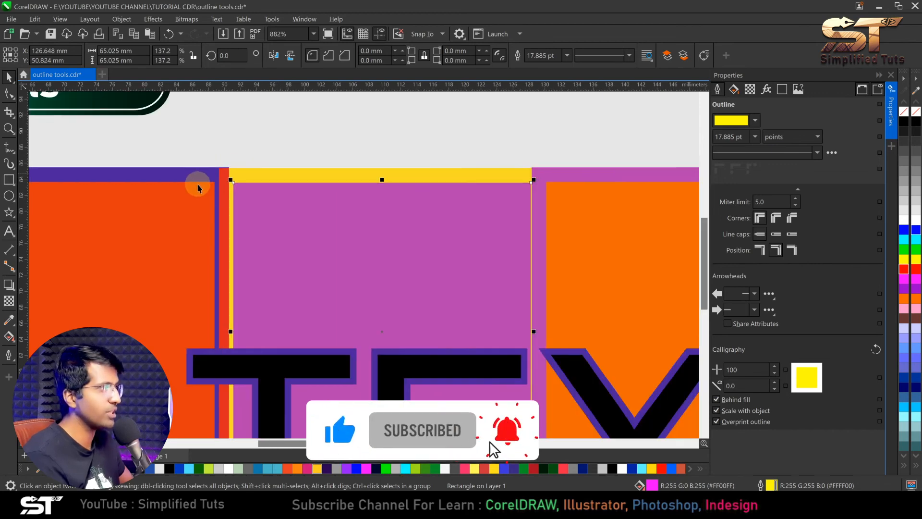
- Move the orange square up, and move the red square up and right so it overlaps the middle square's corner
drag(404, 217, 421, 142)
scroll(385, 217, up, 3)
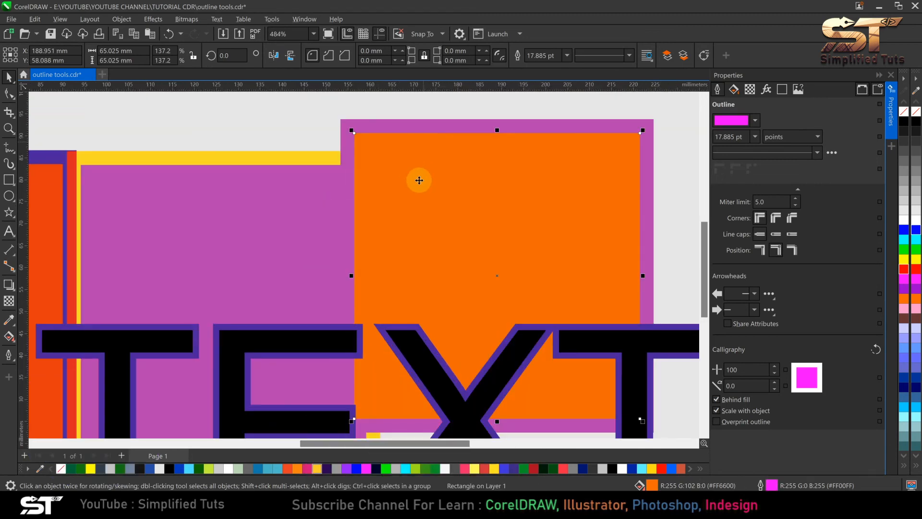
scroll(419, 180, down, 3)
drag(205, 212, 195, 132)
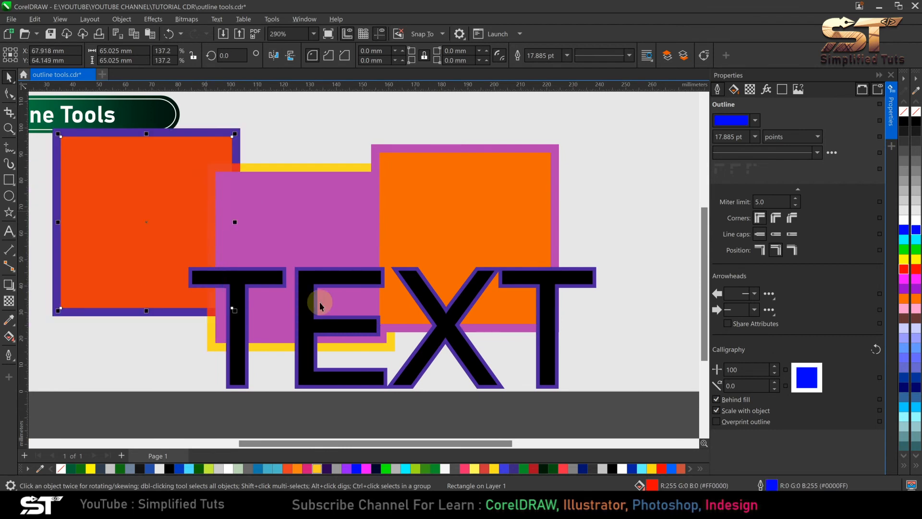
- Move the text up over the squares and enable overprint for its outline
click(325, 272)
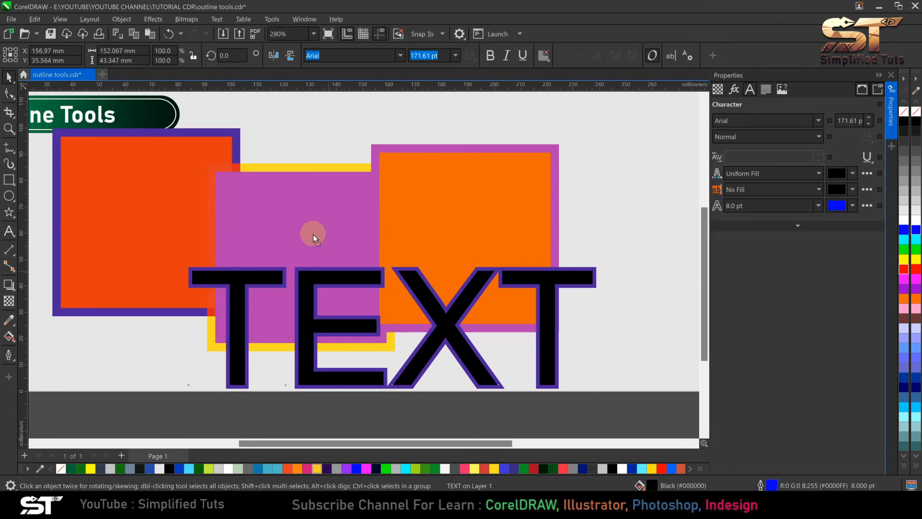
drag(313, 234, 313, 234)
key(F12)
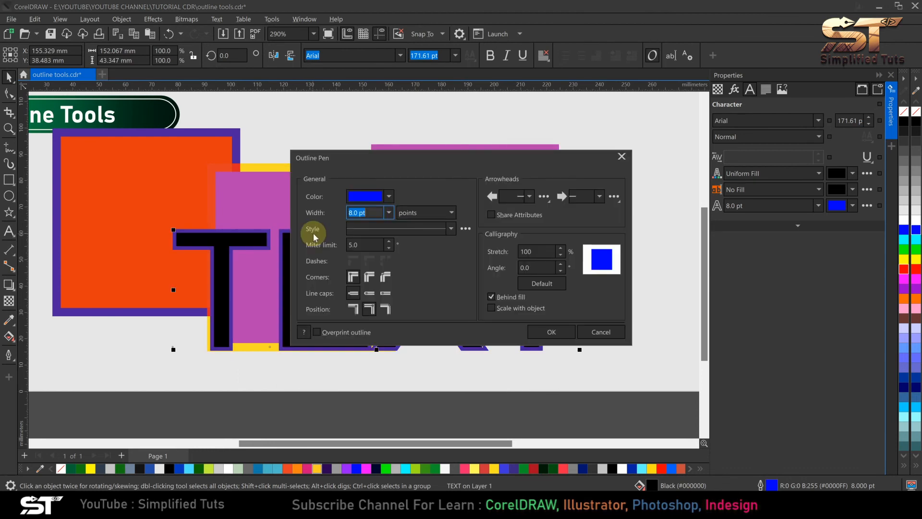
click(342, 332)
click(551, 332)
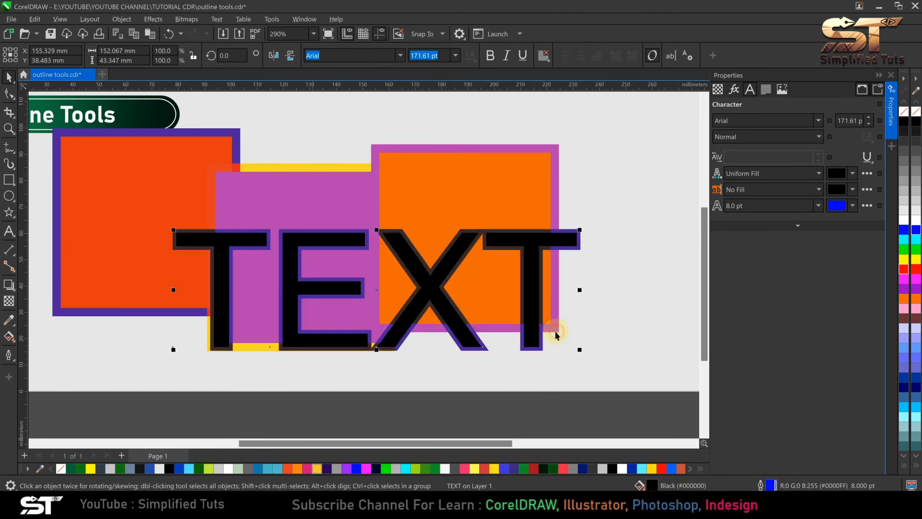
- Reposition the text up and to the left so it spans all three squares
drag(336, 197, 330, 195)
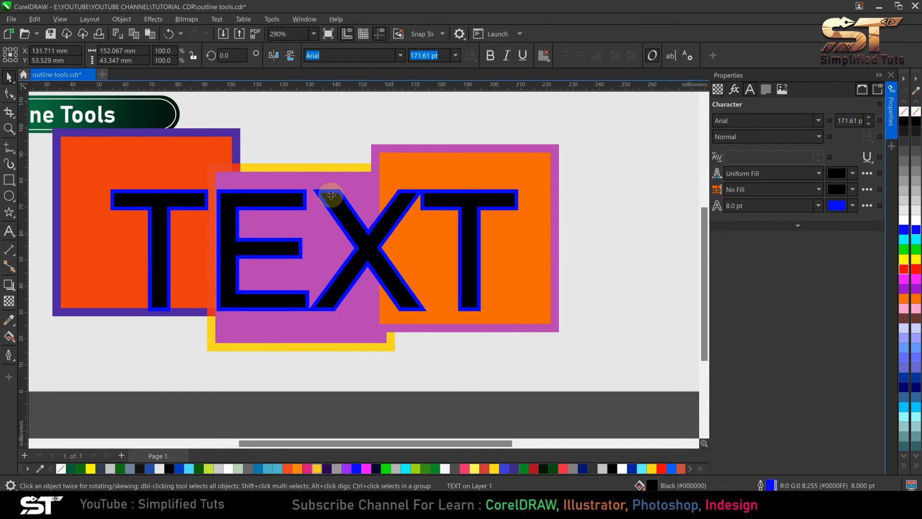
scroll(377, 194, up, 1)
scroll(383, 251, up, 1)
scroll(402, 259, down, 2)
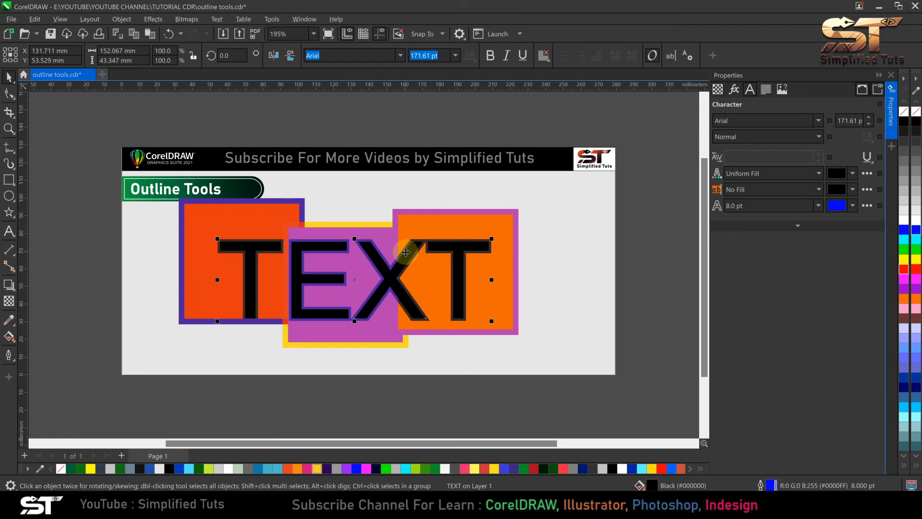
- Select the orange square on the right for outline changes
click(422, 211)
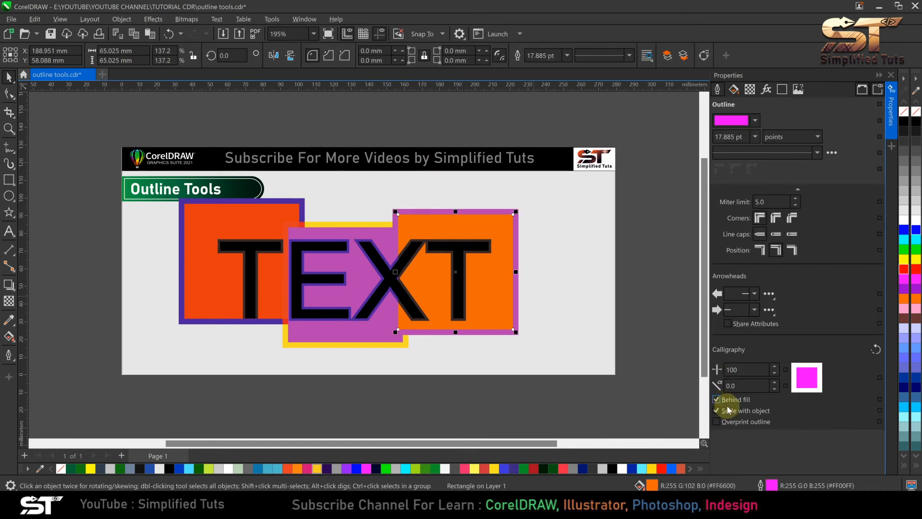